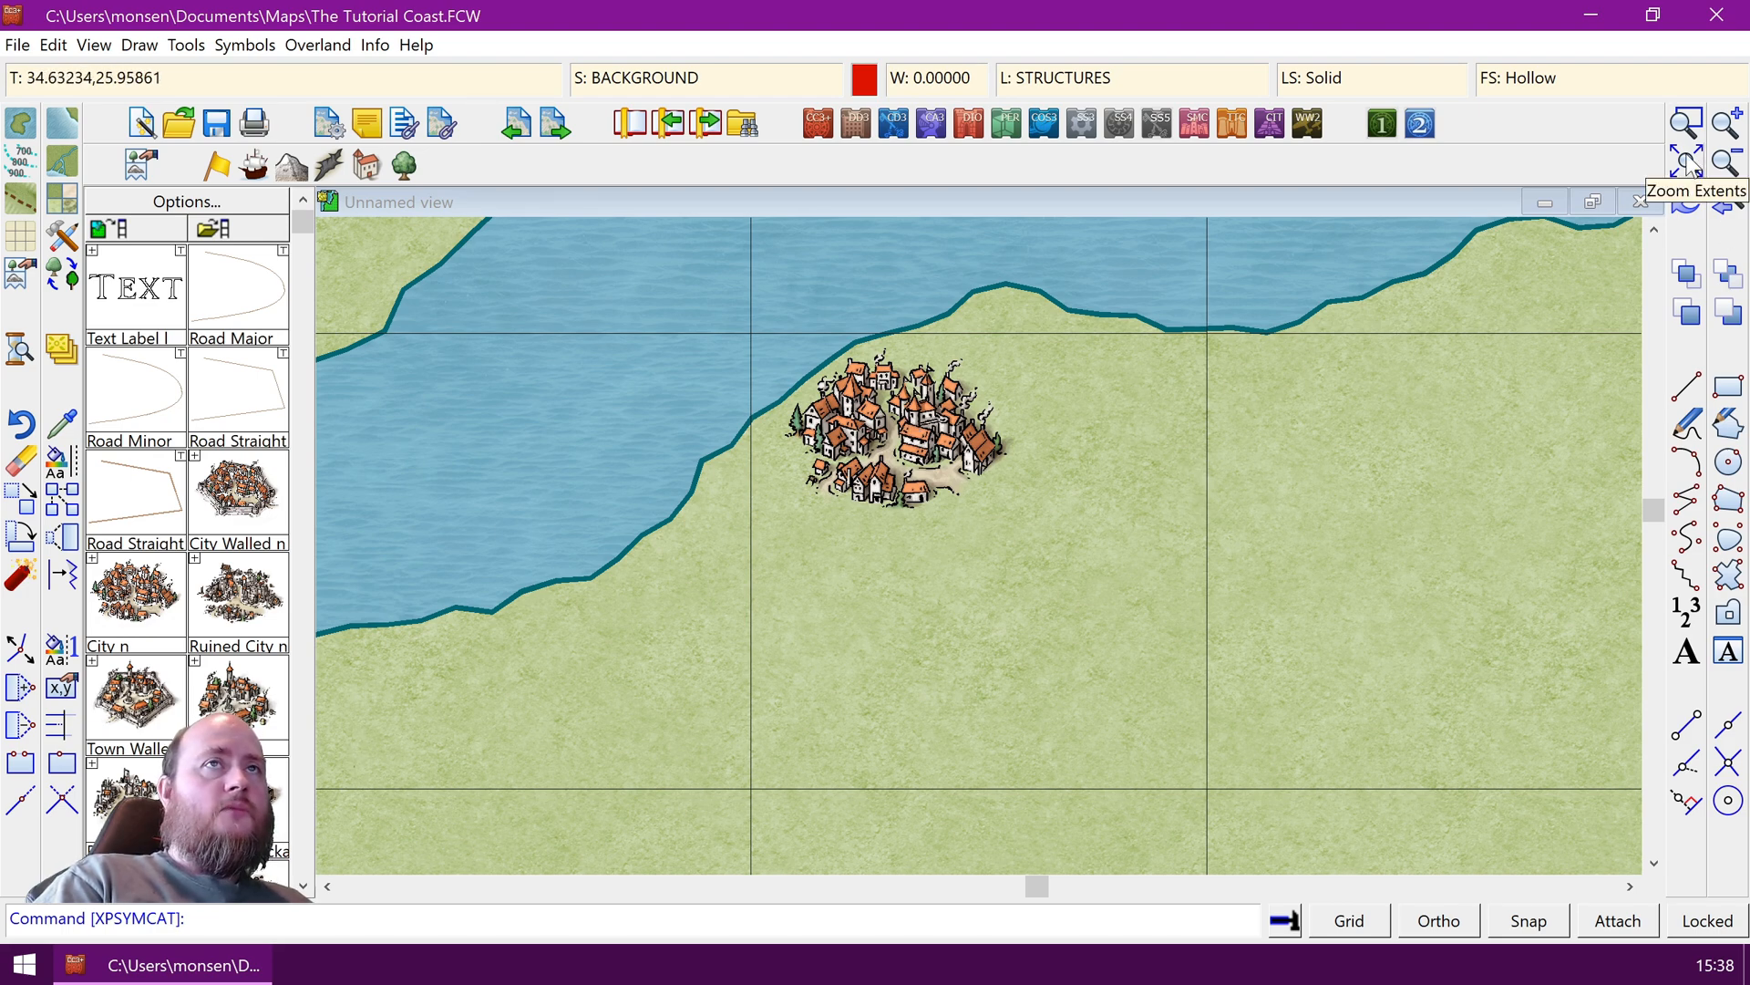
# Hide the LAND sheet to examine the city symbol lying beneath the mainland near the coast
pyautogui.click(1686, 162)
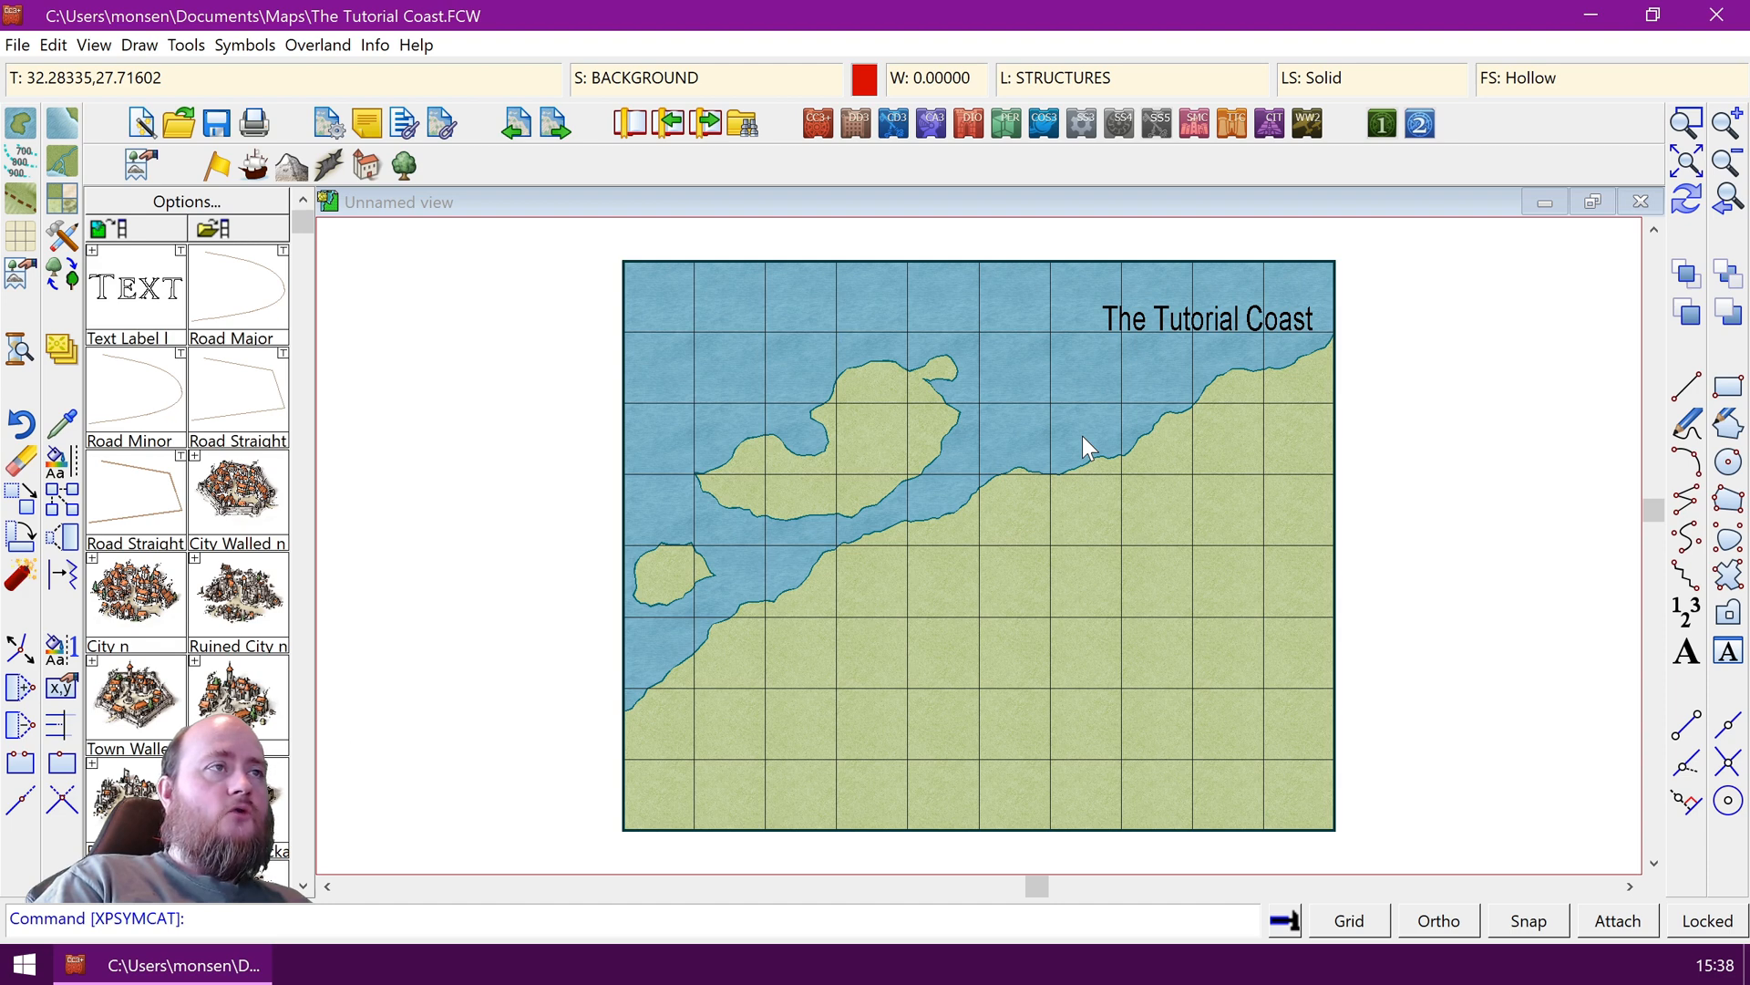
pyautogui.click(1687, 123)
pyautogui.click(978, 464)
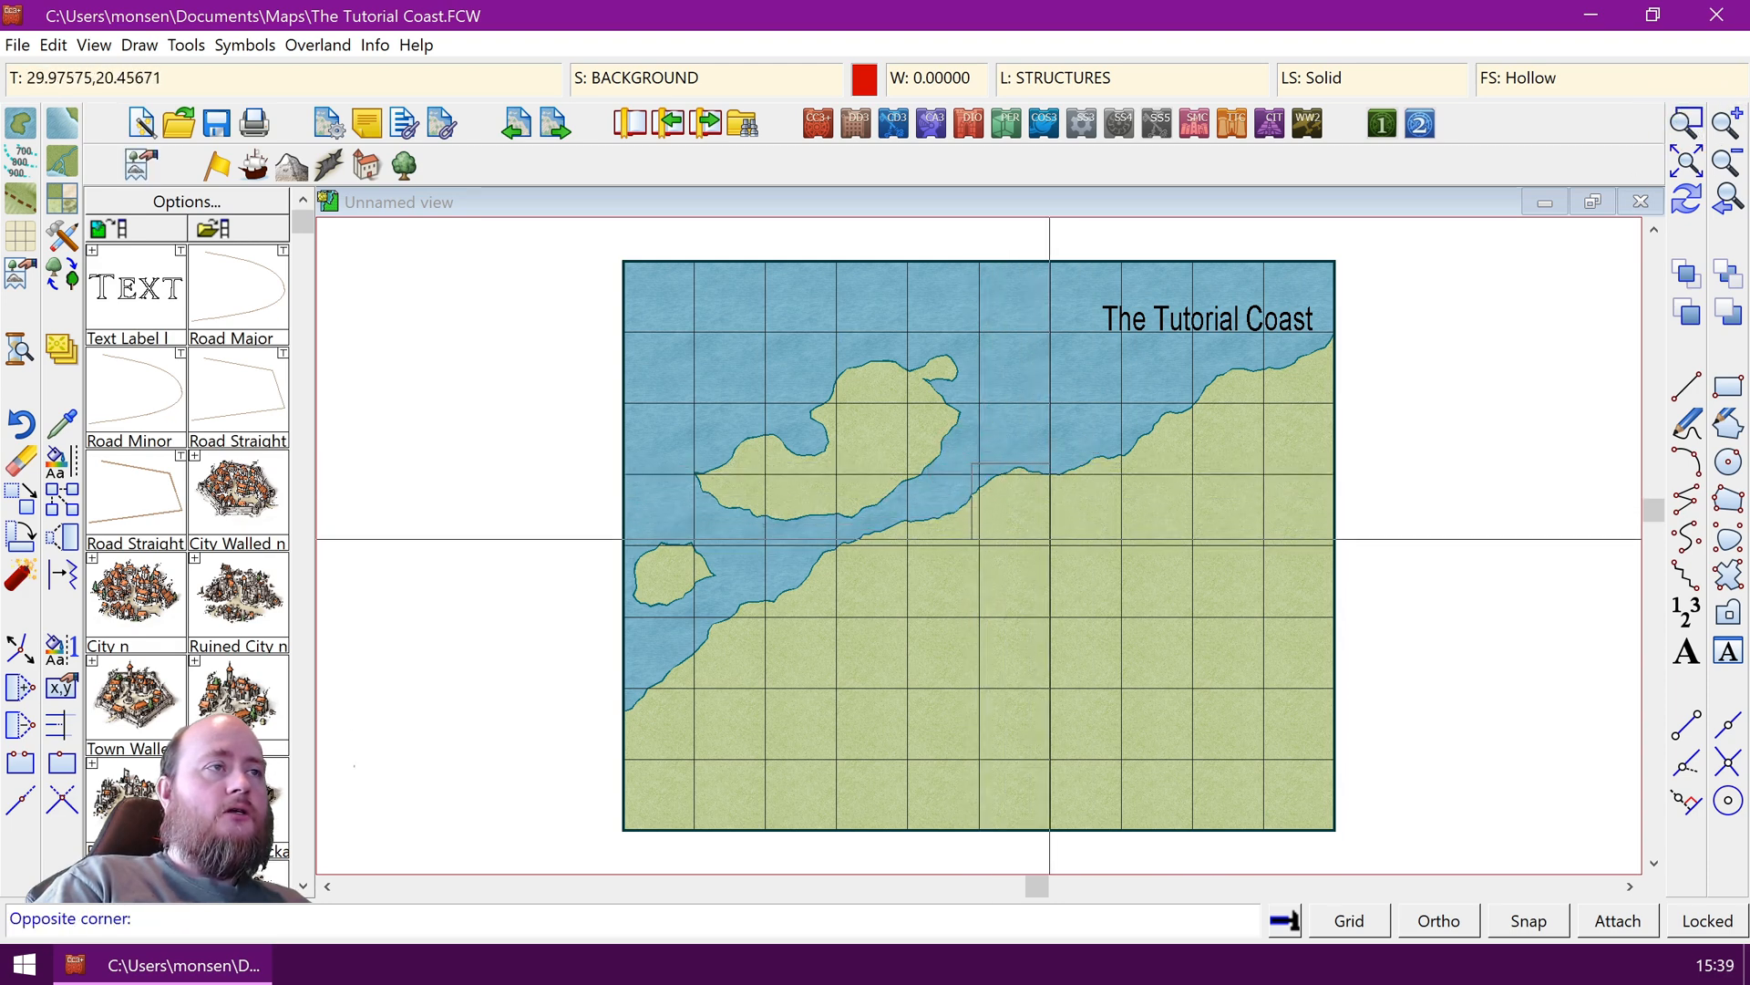
pyautogui.click(1063, 556)
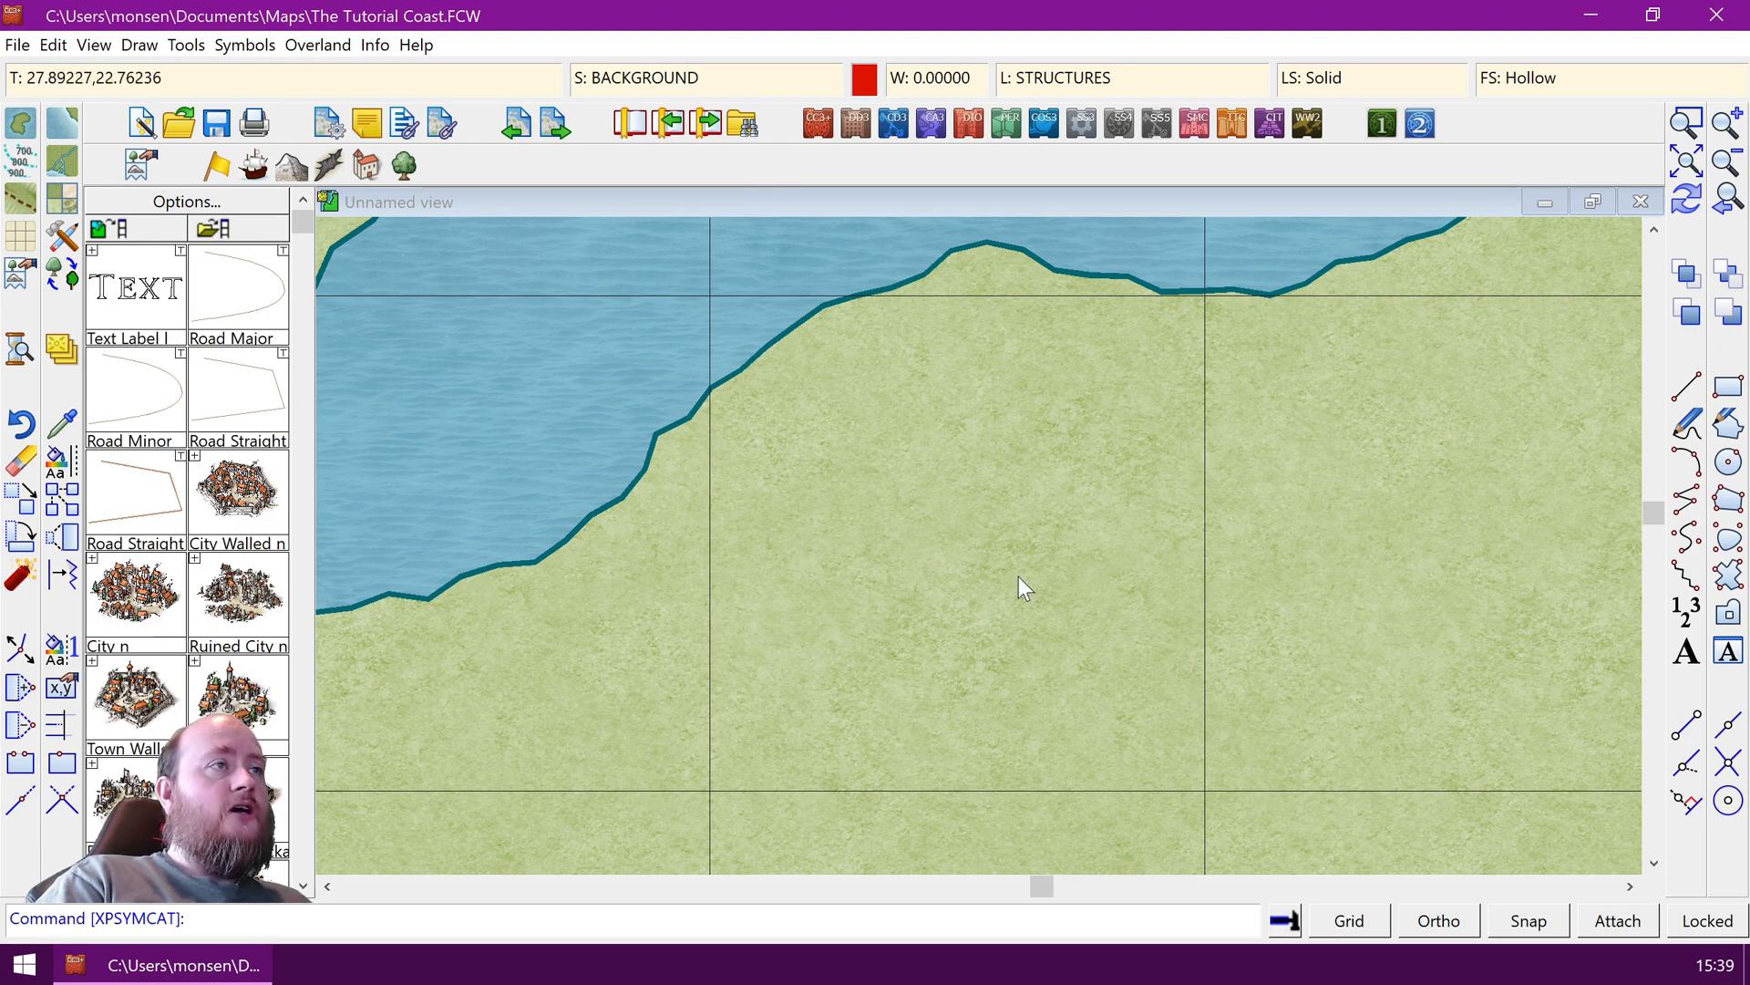
pyautogui.click(611, 78)
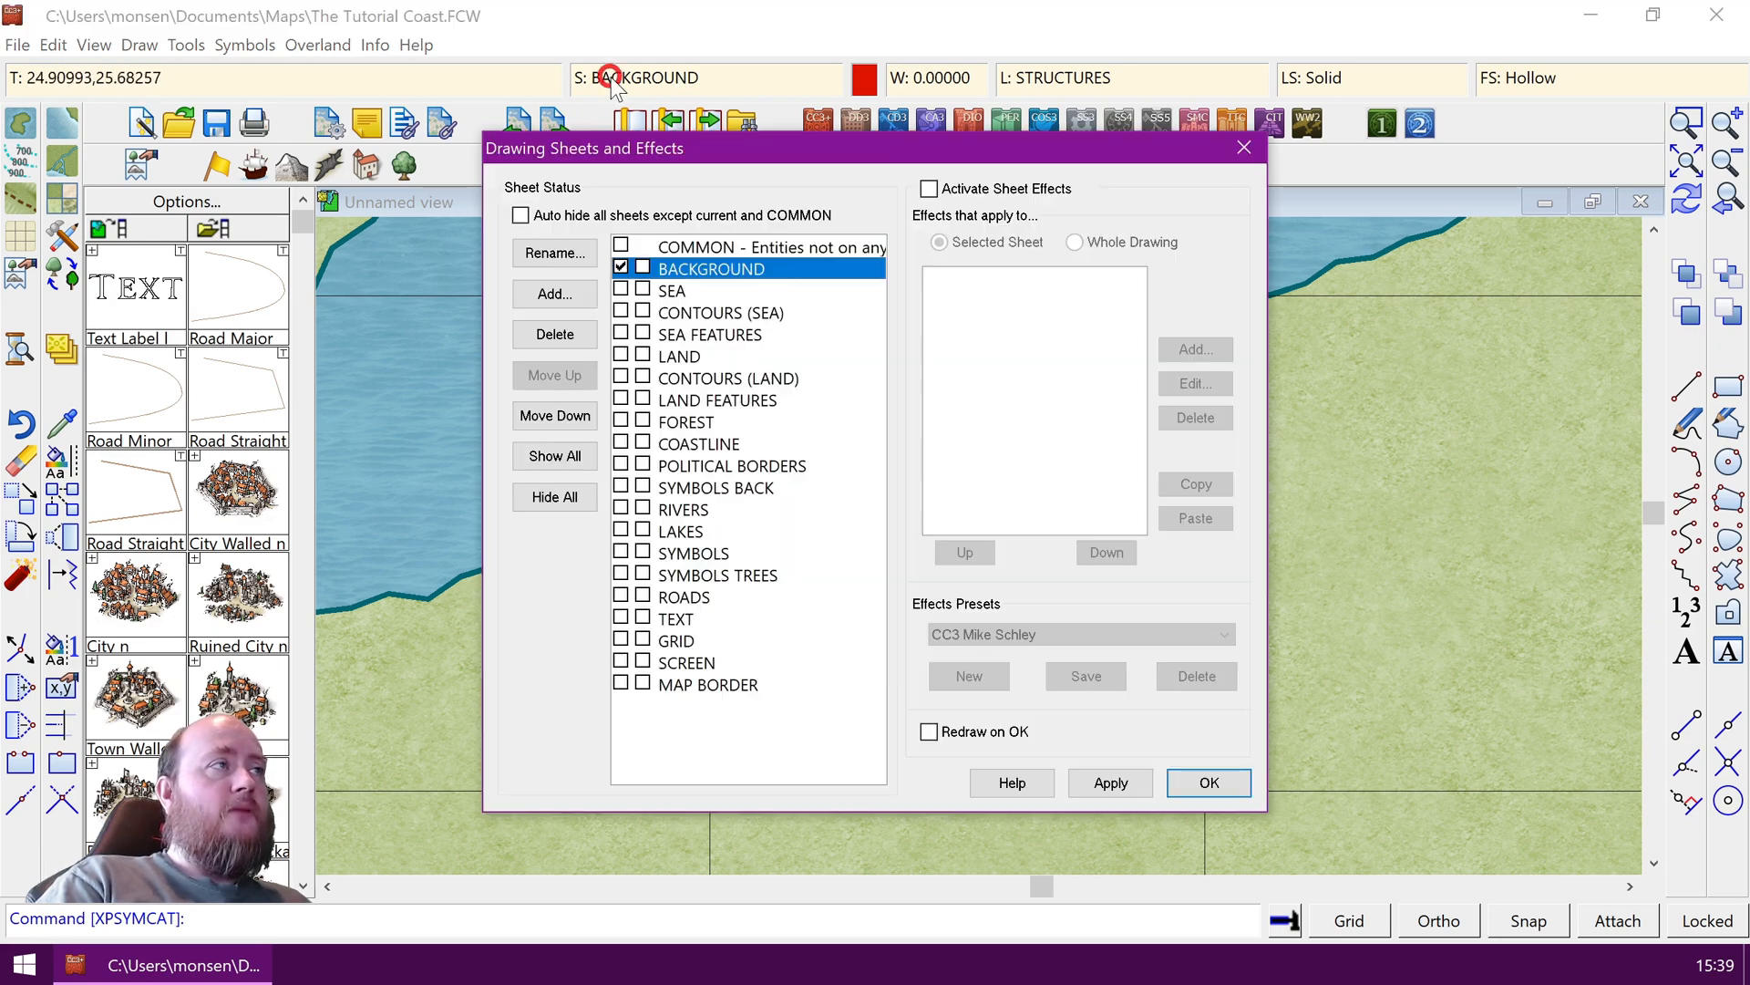
pyautogui.click(646, 356)
pyautogui.click(1199, 784)
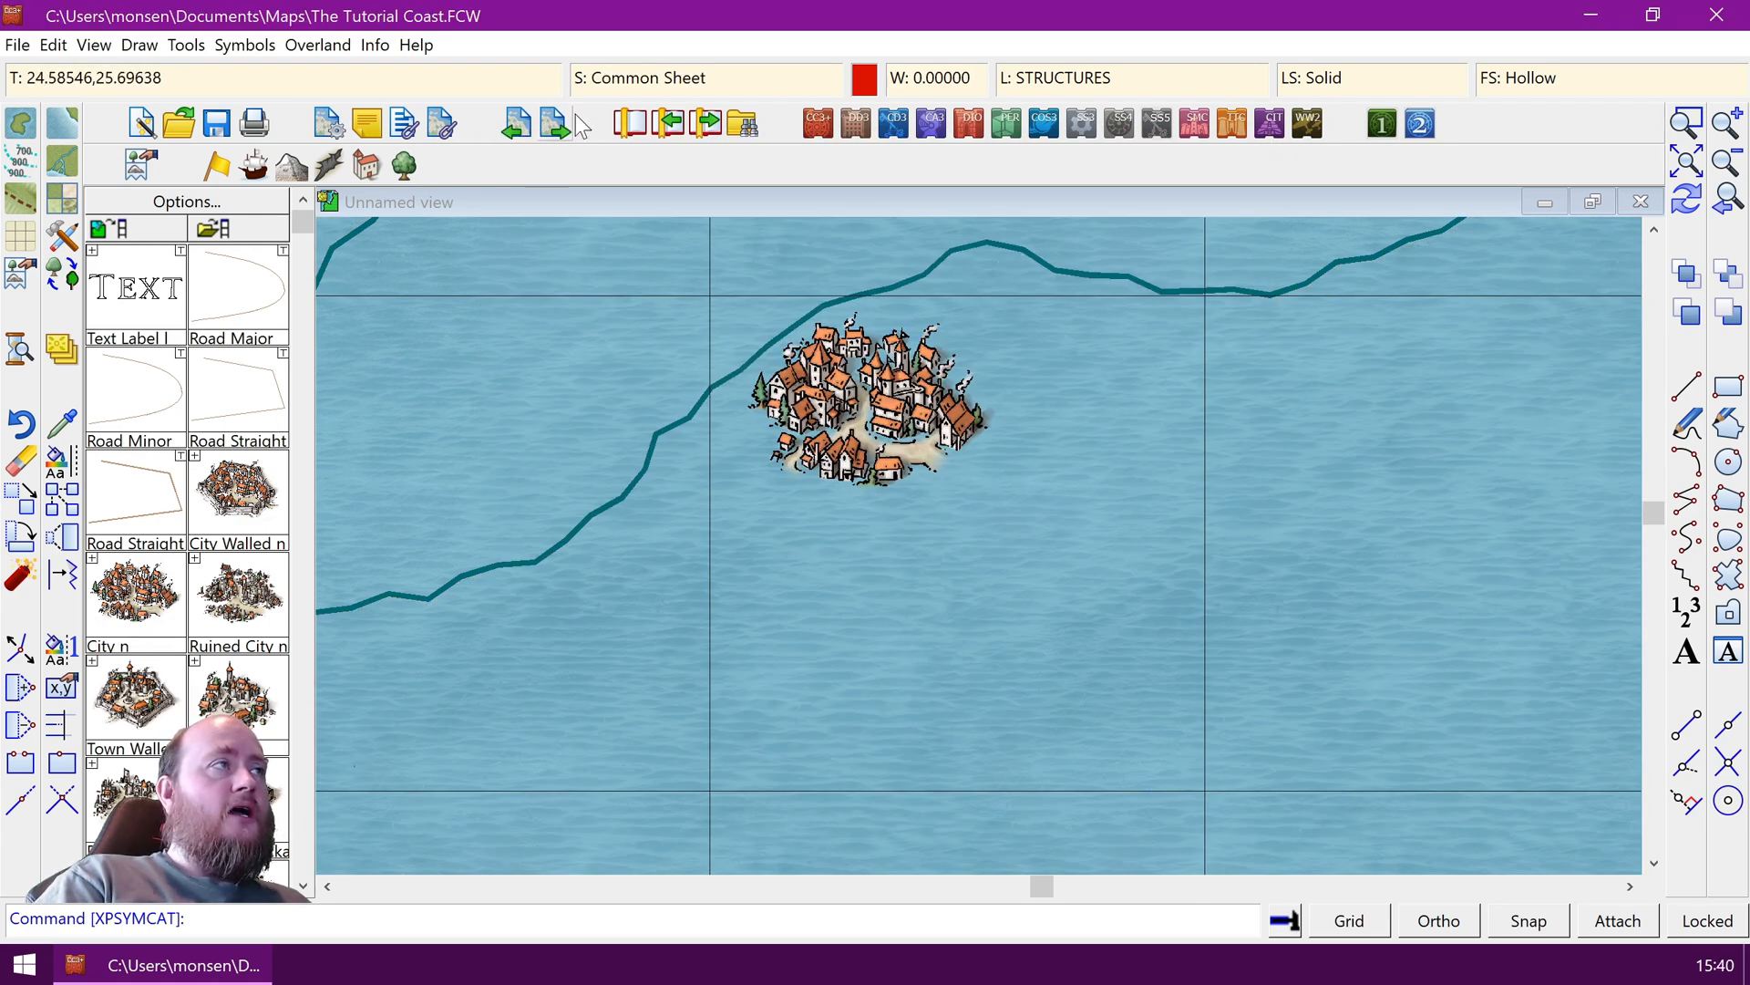
# Make the LAND sheet visible again
pyautogui.click(682, 78)
pyautogui.click(643, 355)
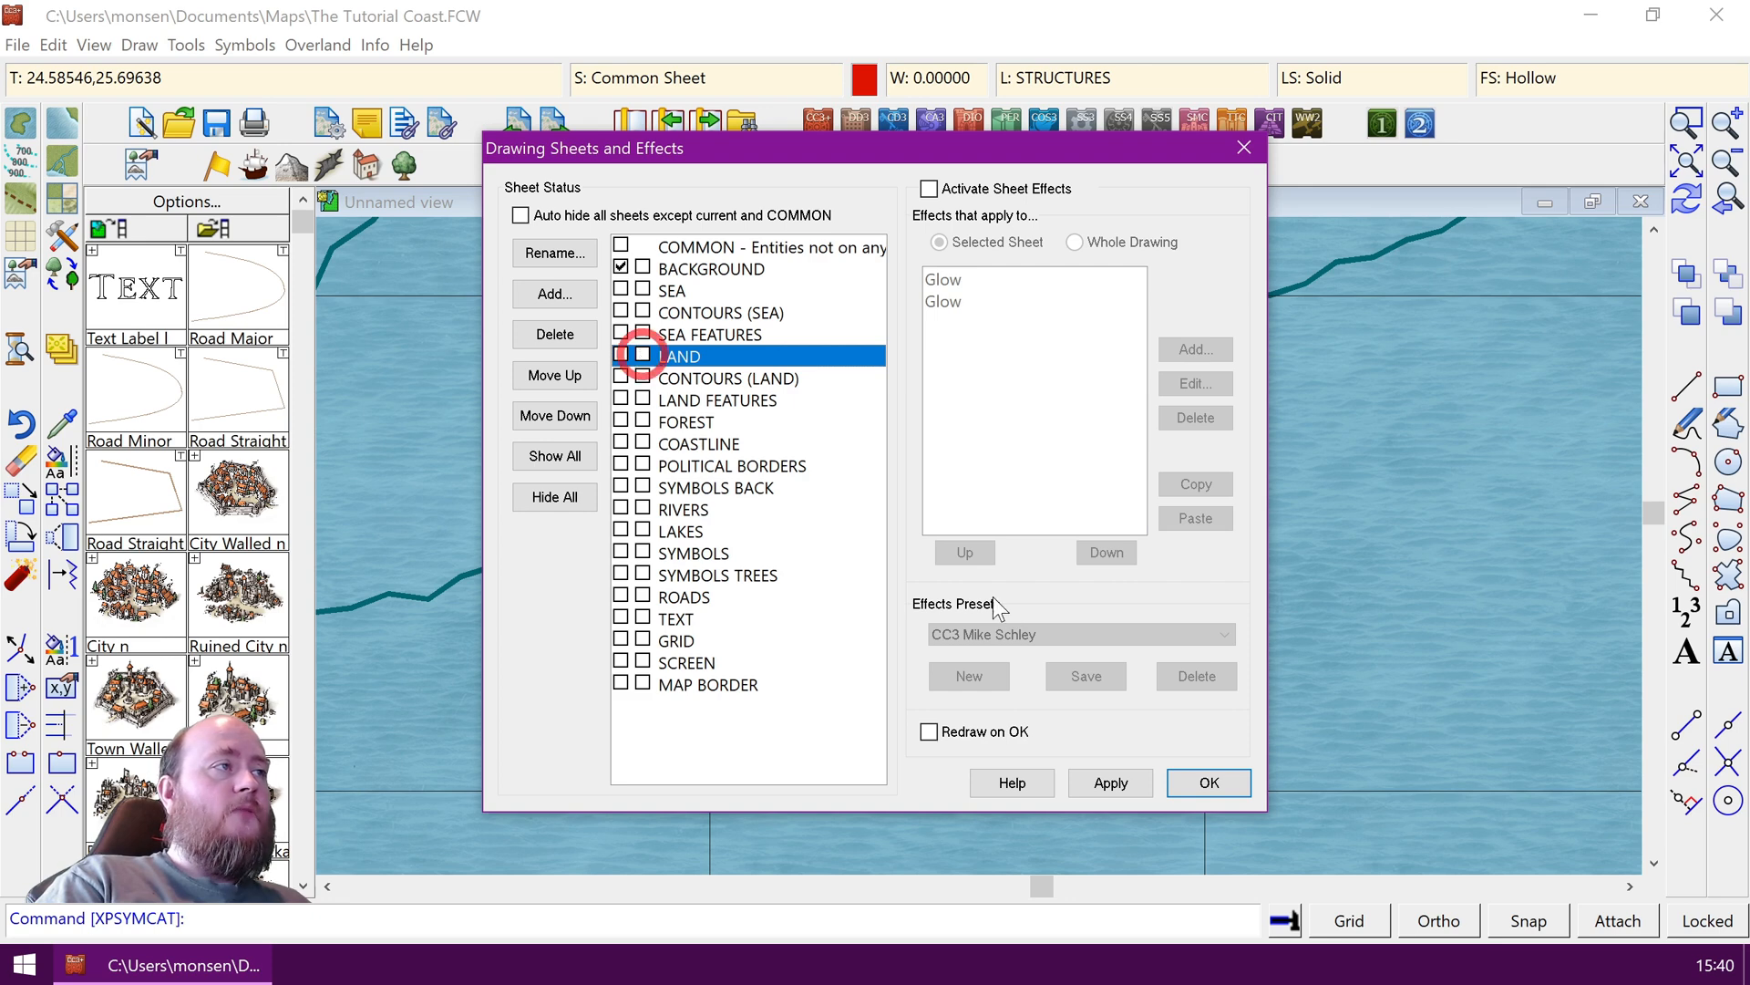
pyautogui.click(1209, 782)
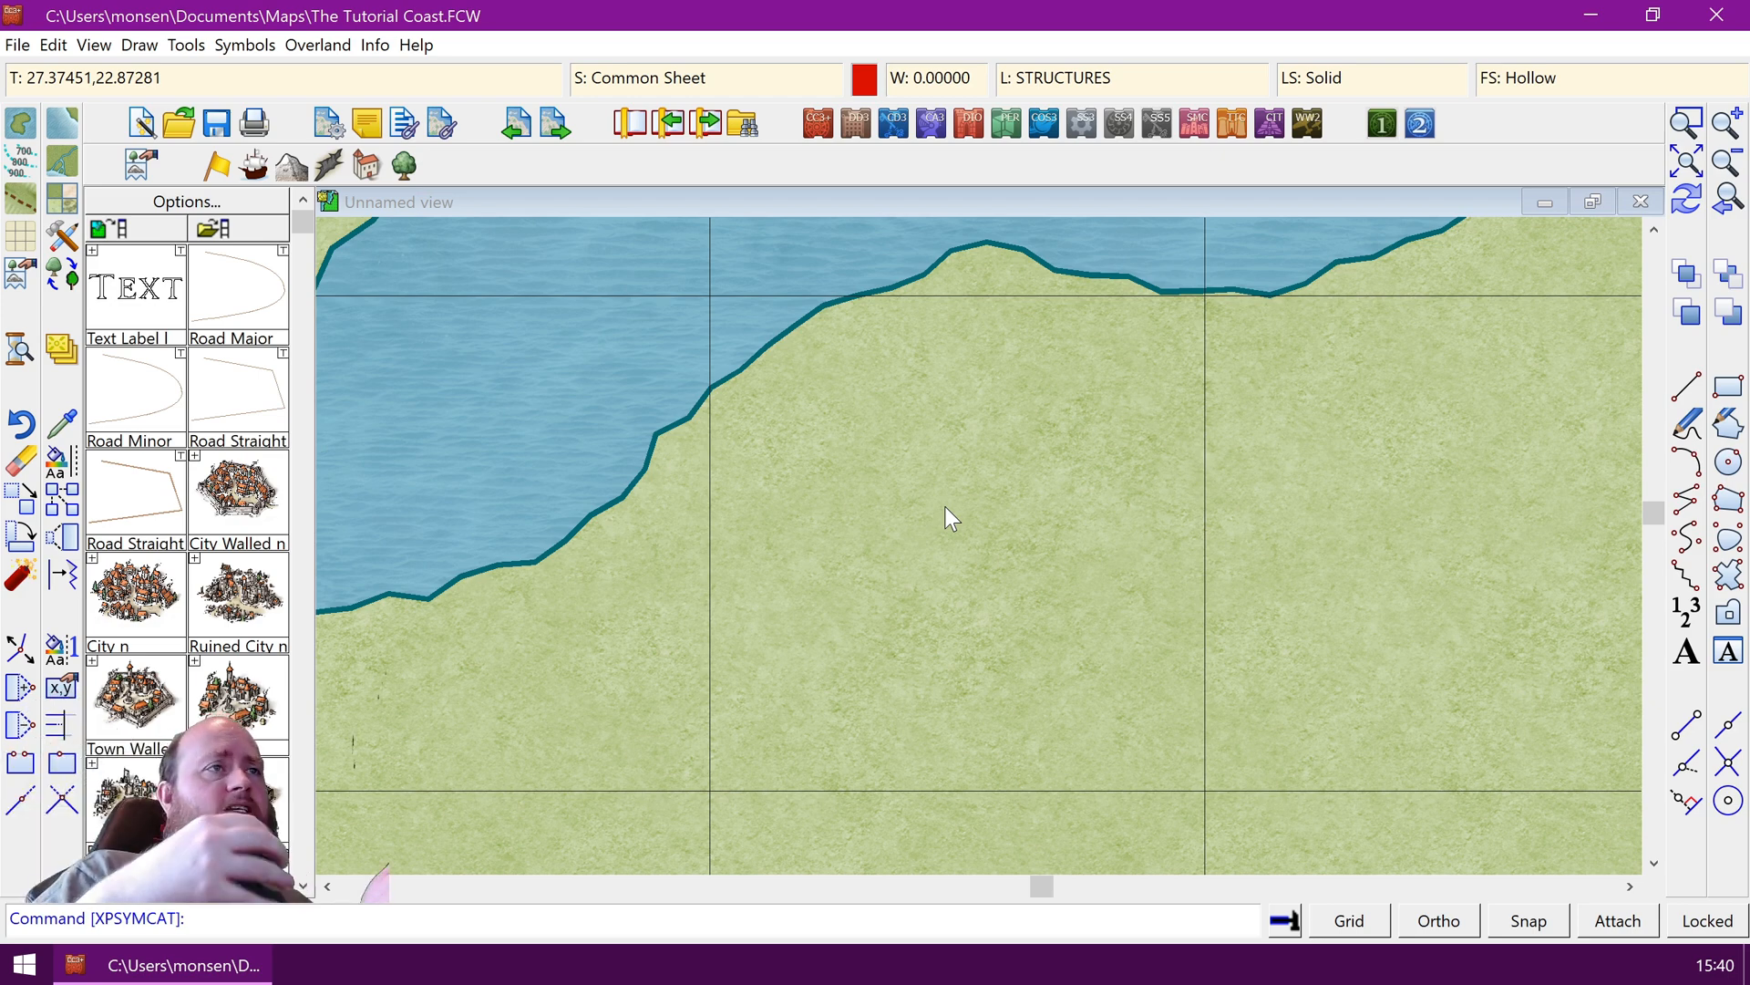
# Place another City n symbol on the BACKGROUND sheet, on the mainland just south of the coast and east of the existing city
pyautogui.click(134, 595)
pyautogui.click(1110, 591)
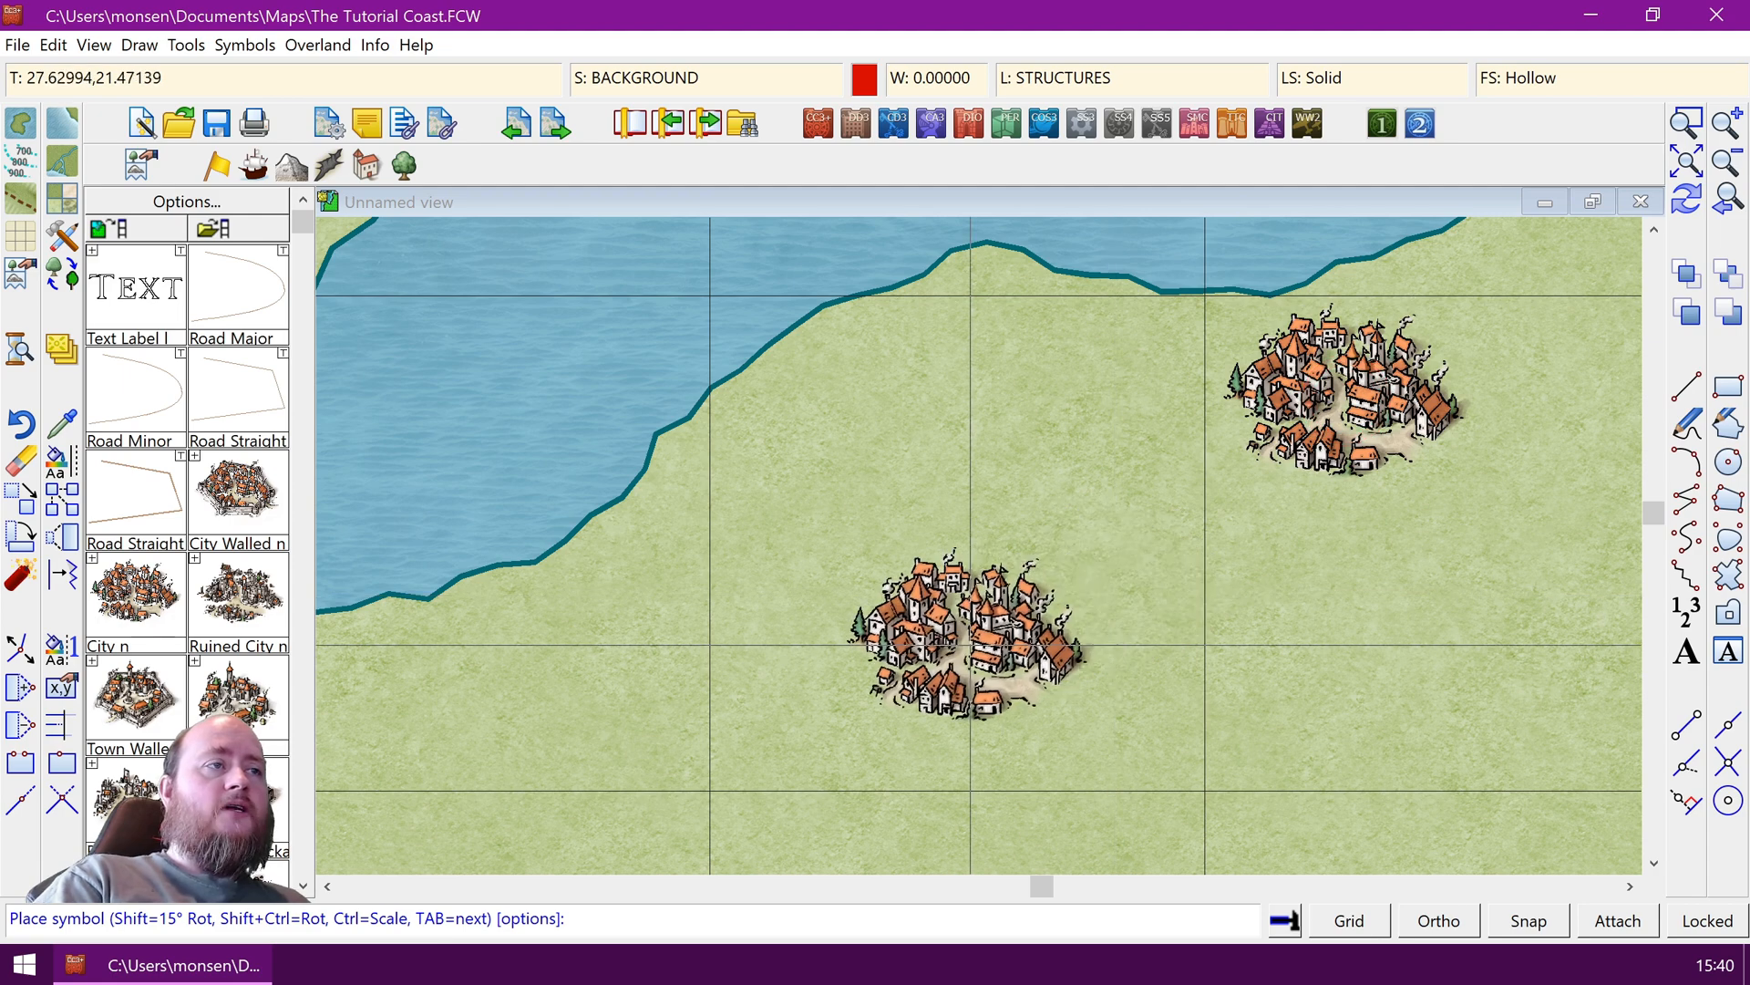
pyautogui.rightClick(971, 643)
pyautogui.click(1006, 392)
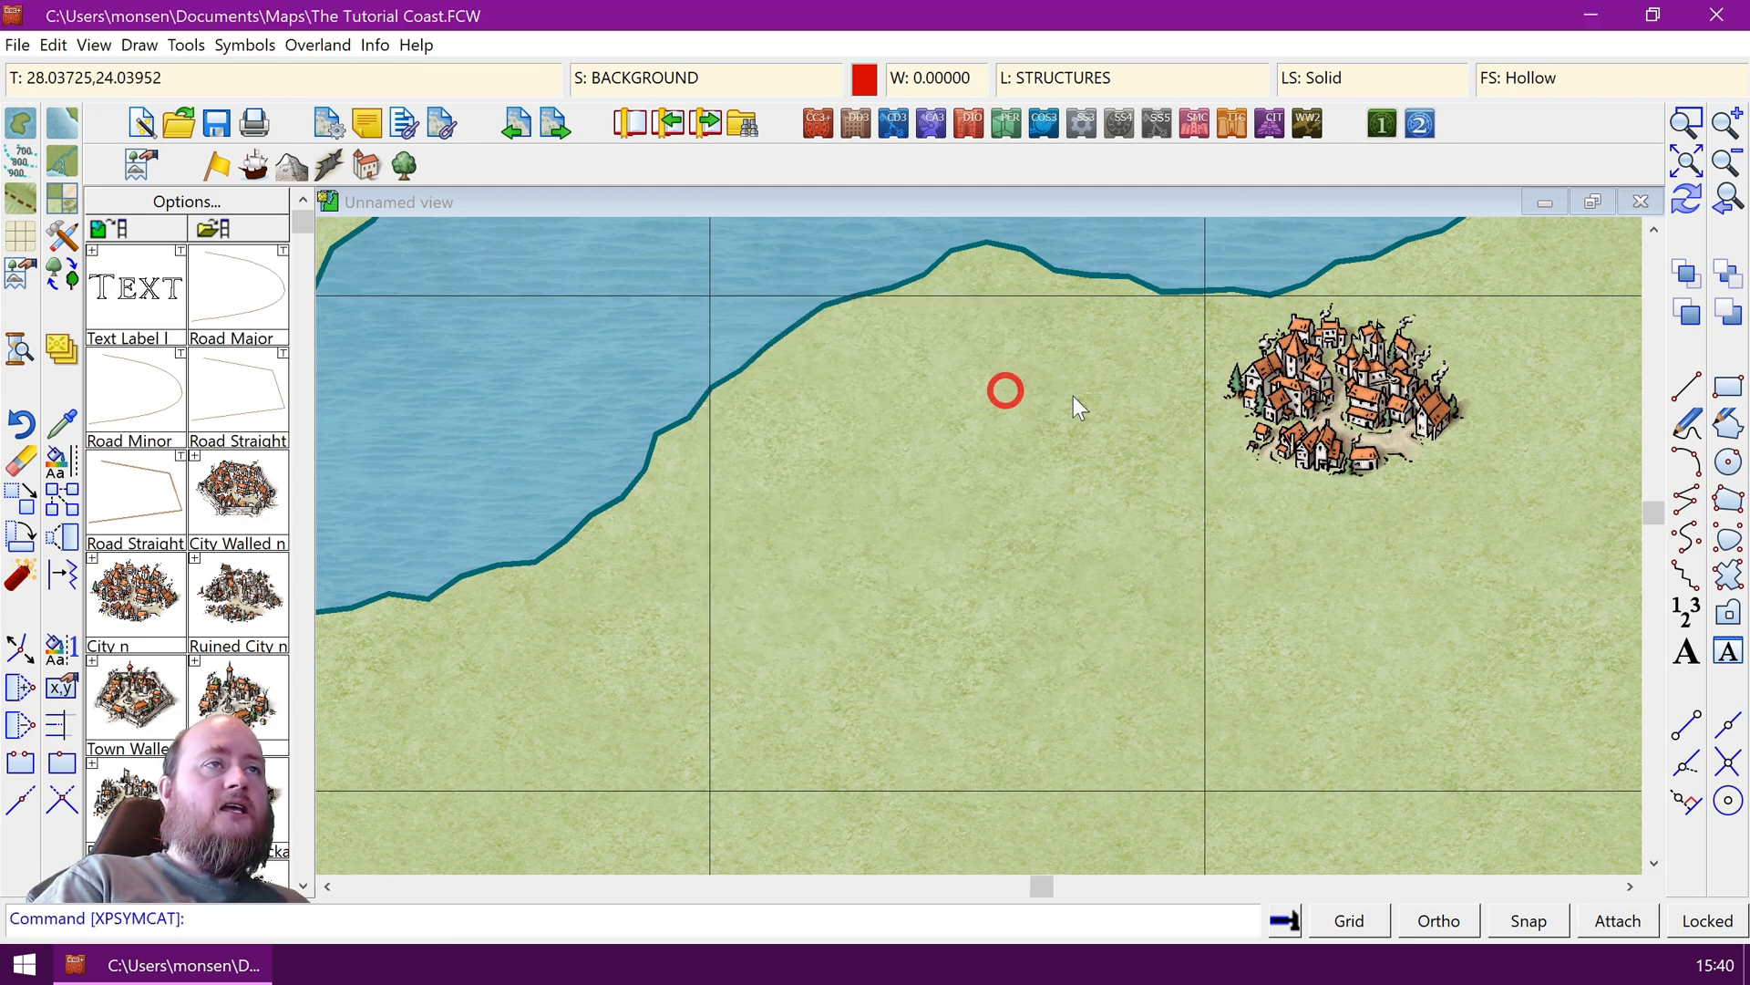
# Redraw the map and hide the LAND sheet to check for both city symbols under the mainland
pyautogui.click(1724, 166)
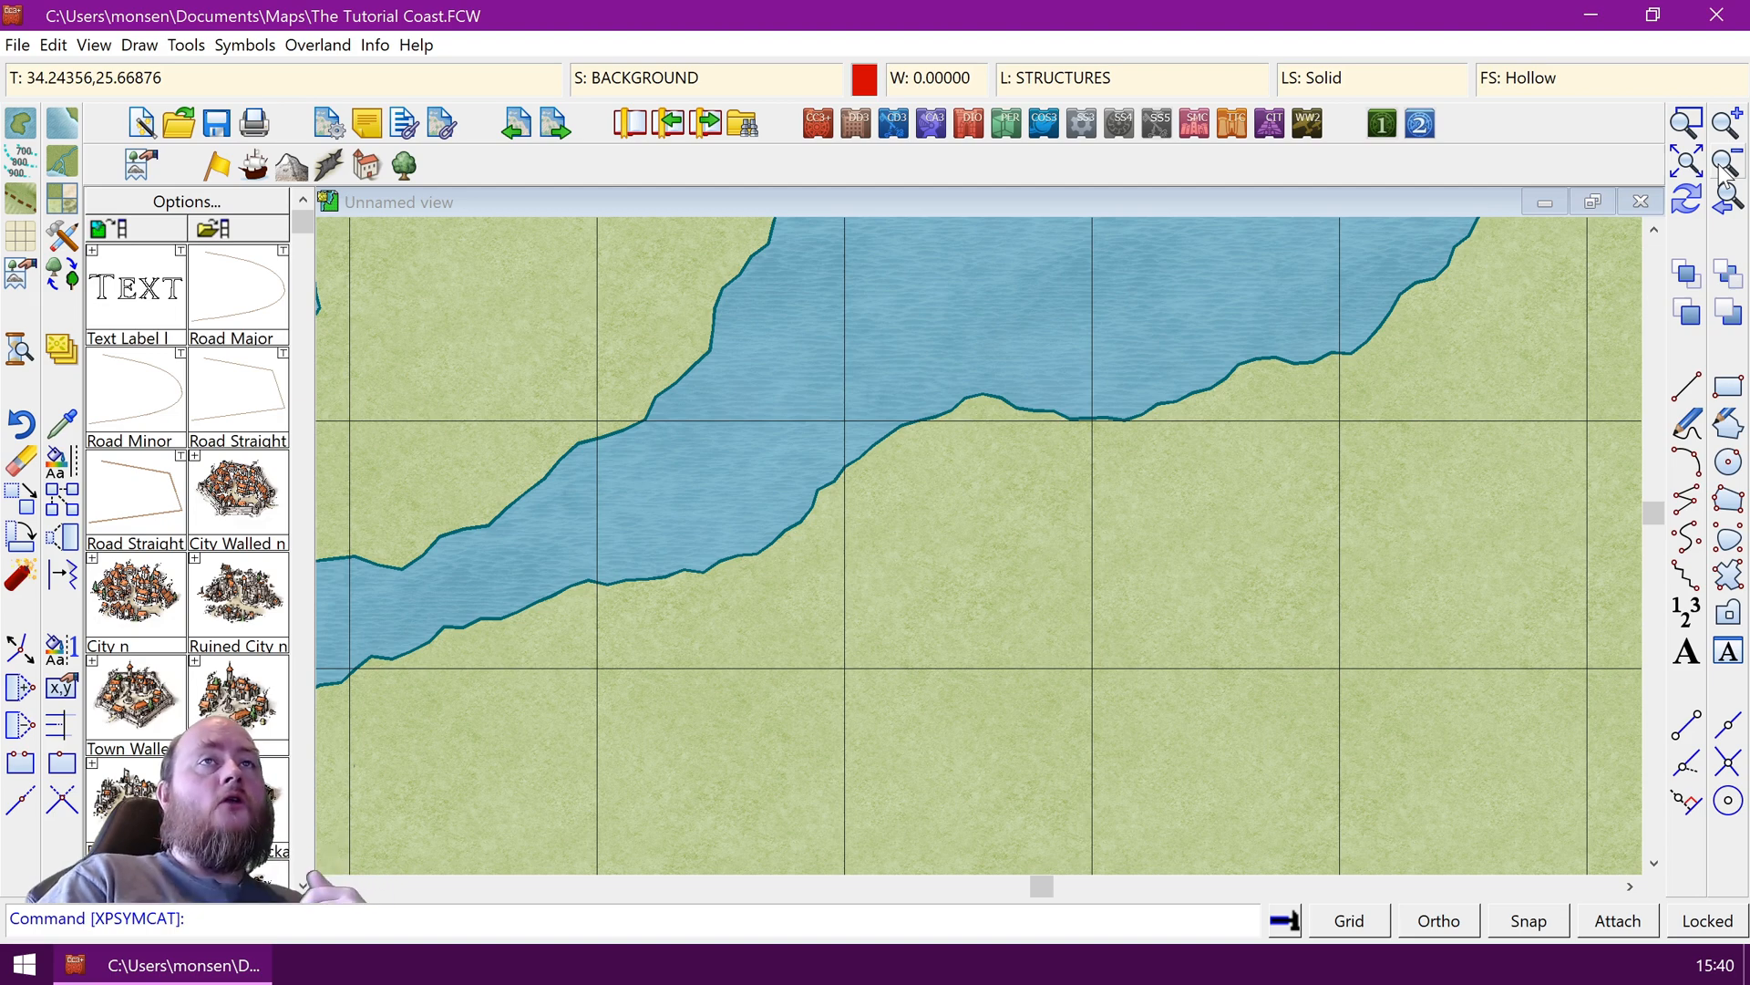
pyautogui.click(1686, 198)
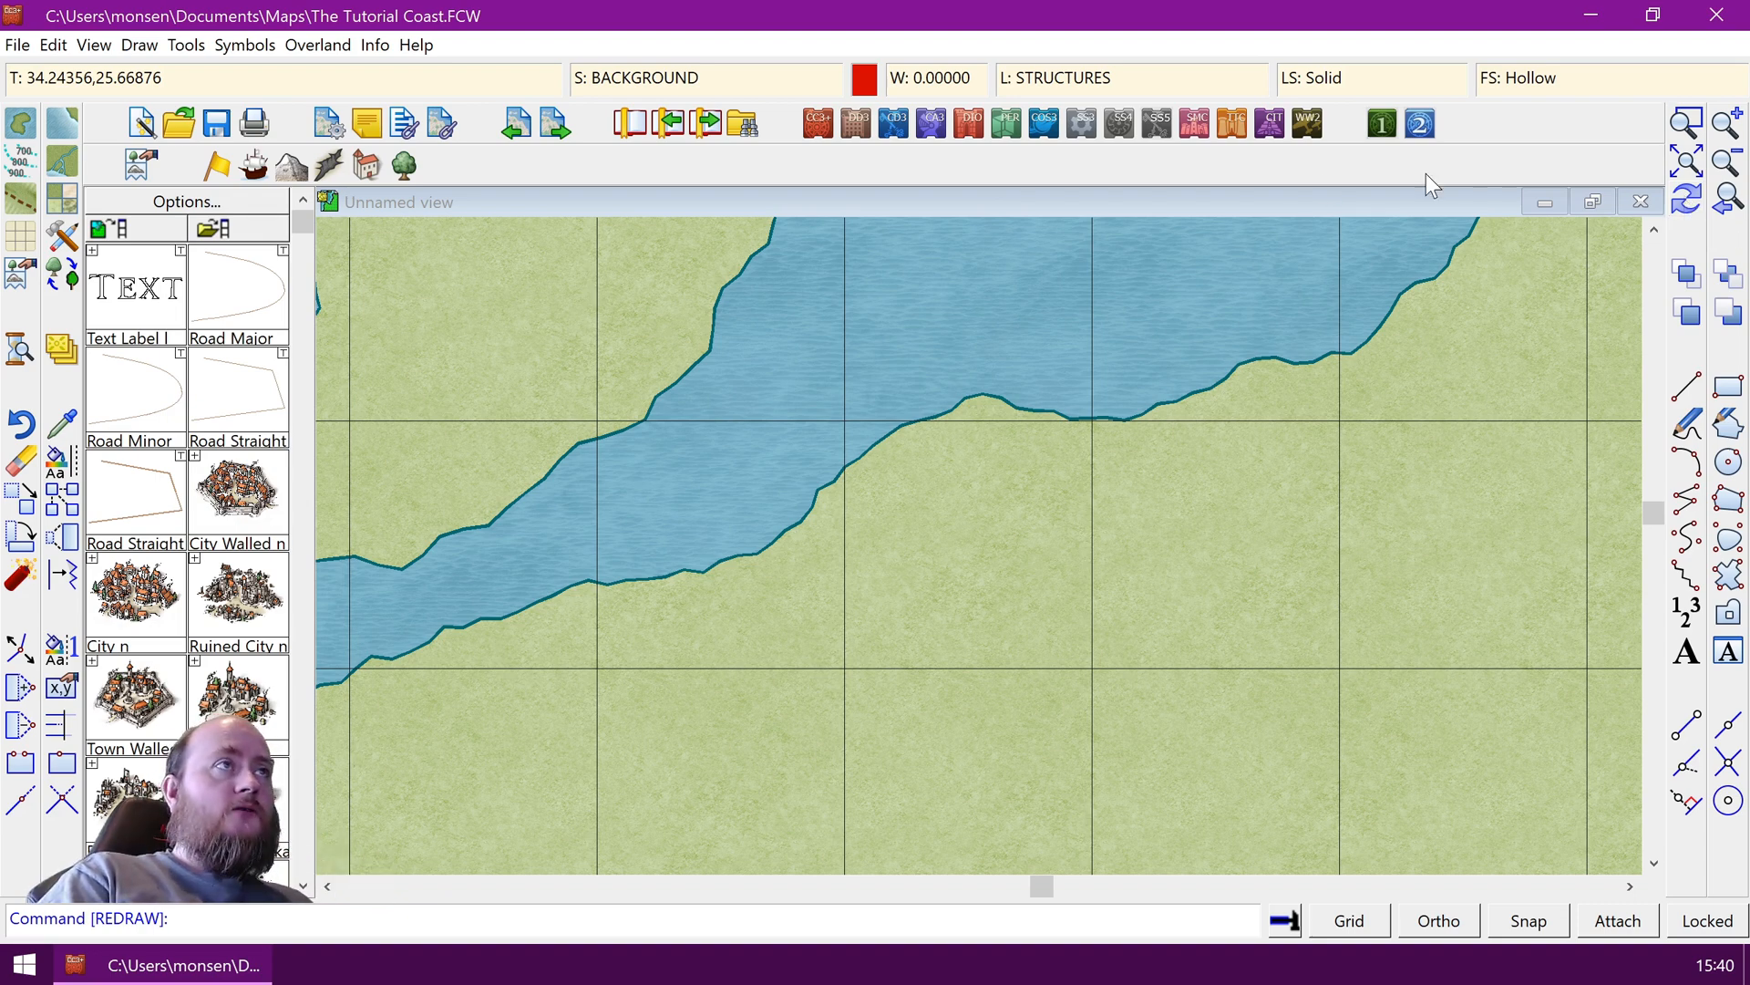
pyautogui.click(710, 78)
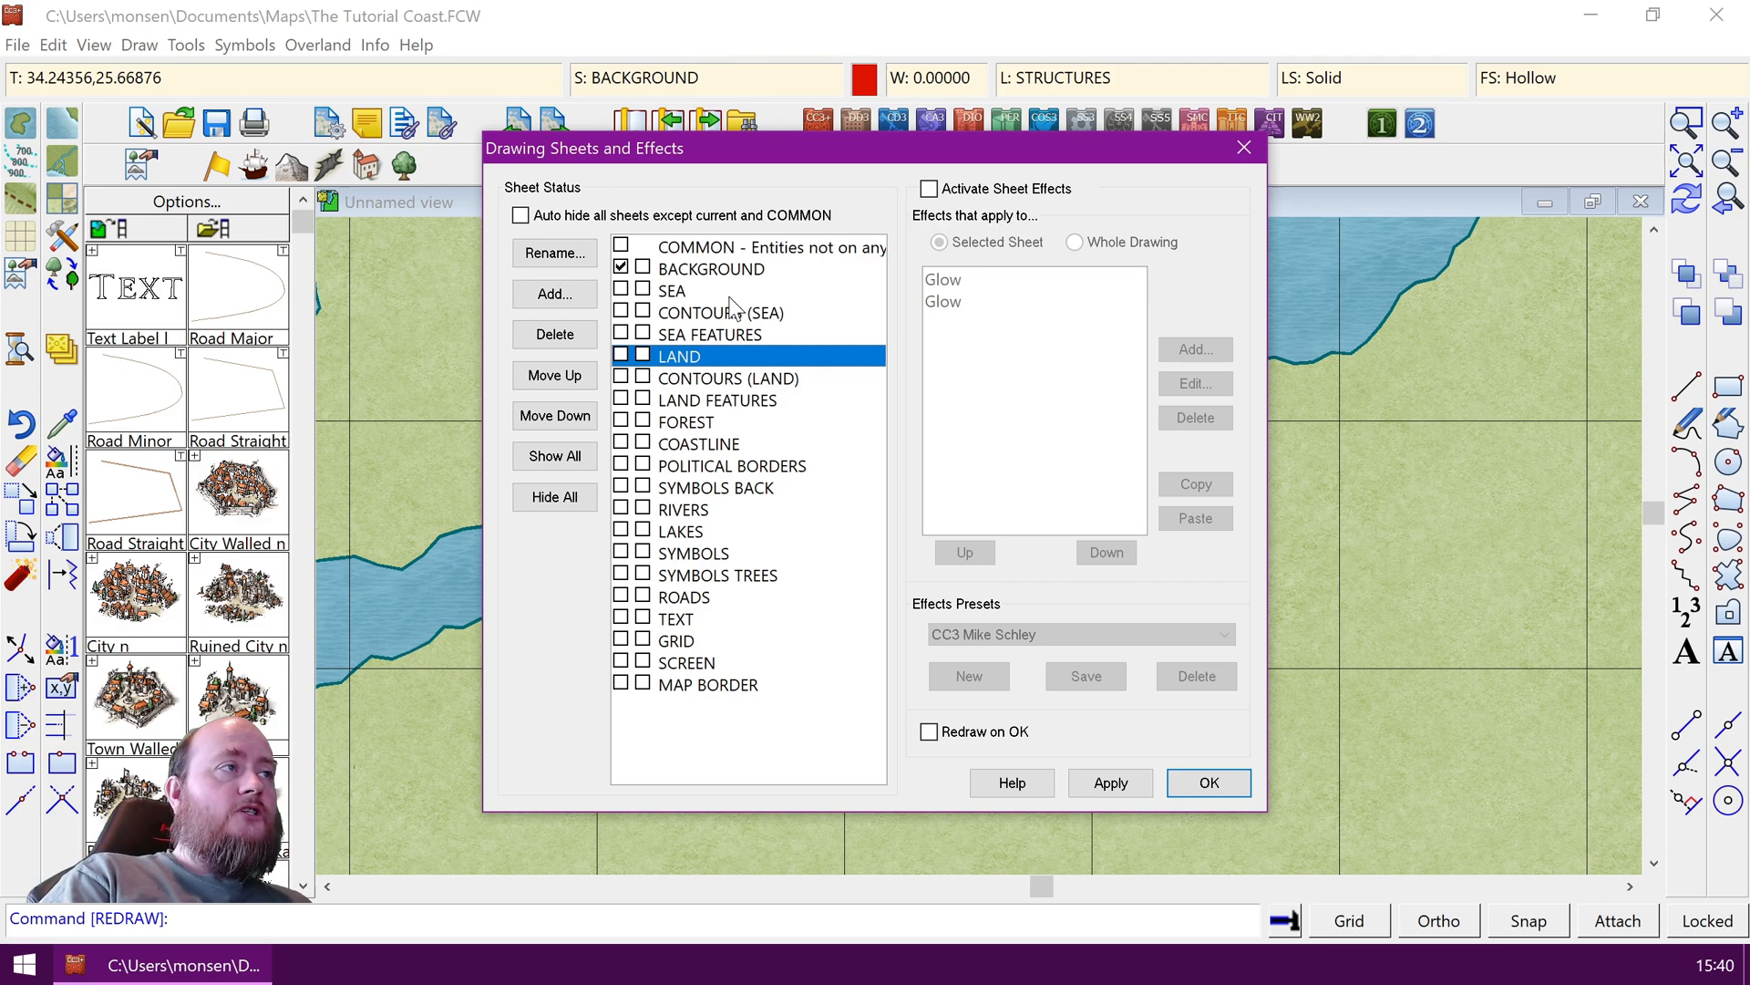
pyautogui.click(643, 355)
pyautogui.click(1209, 782)
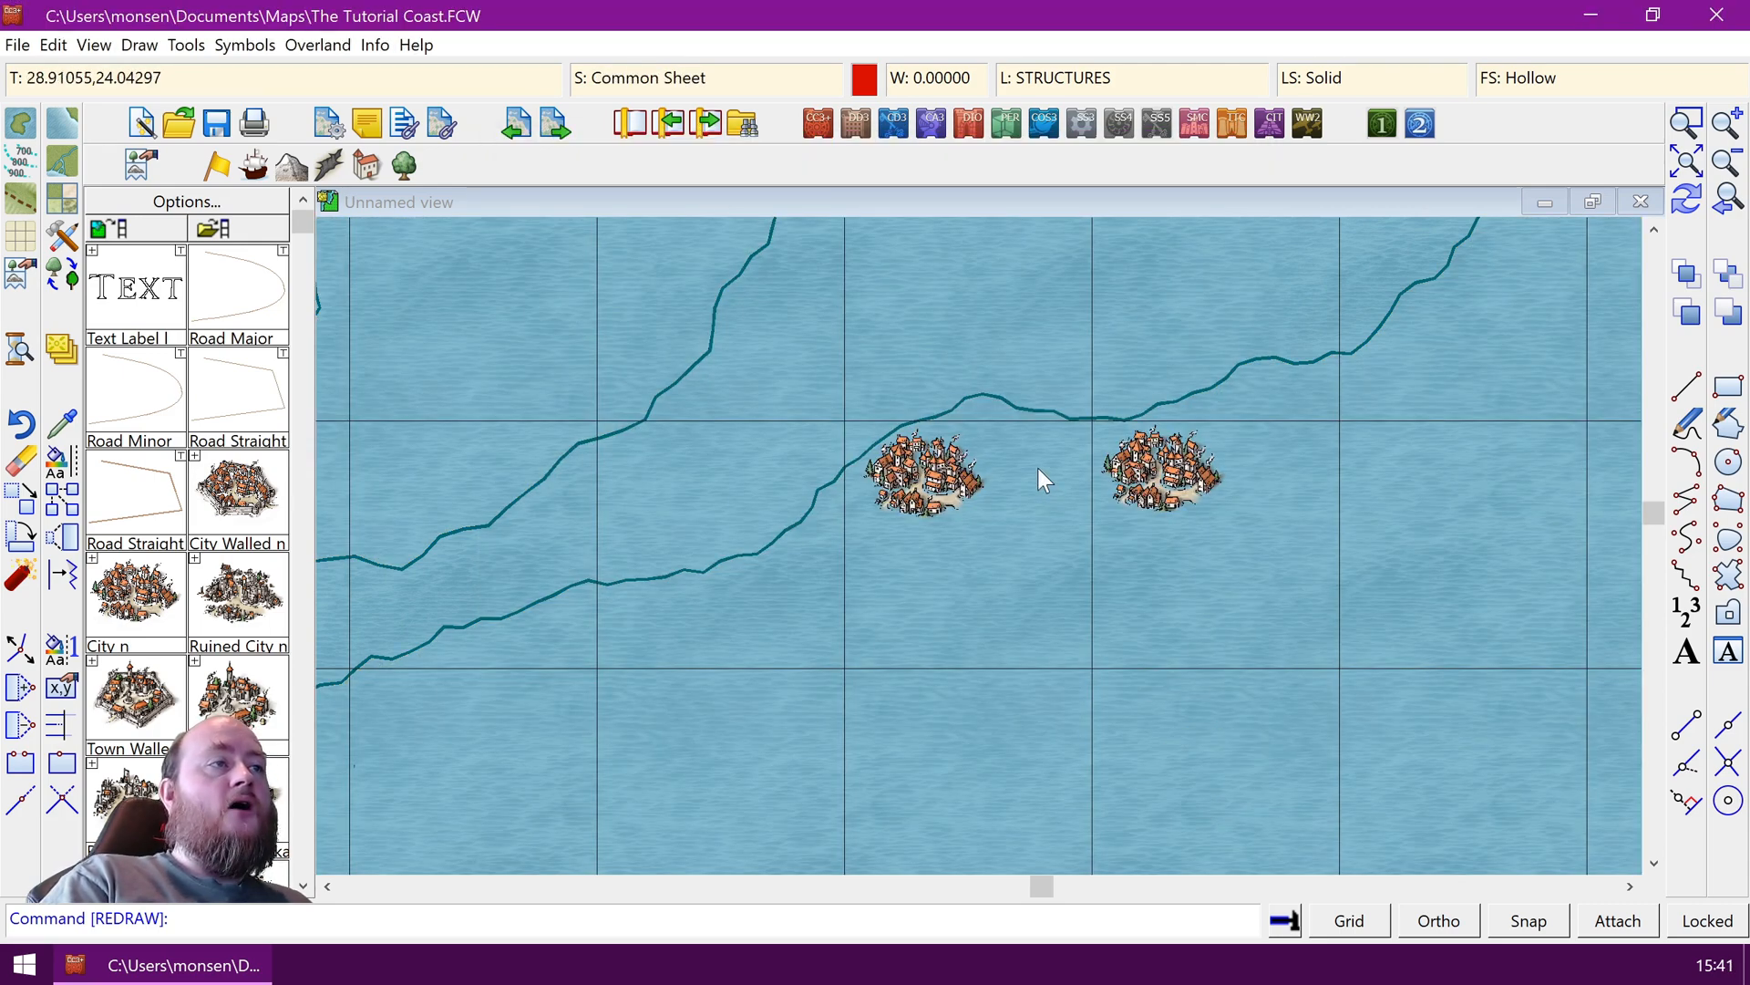
# Turn the LAND sheet's visibility back on
pyautogui.click(734, 84)
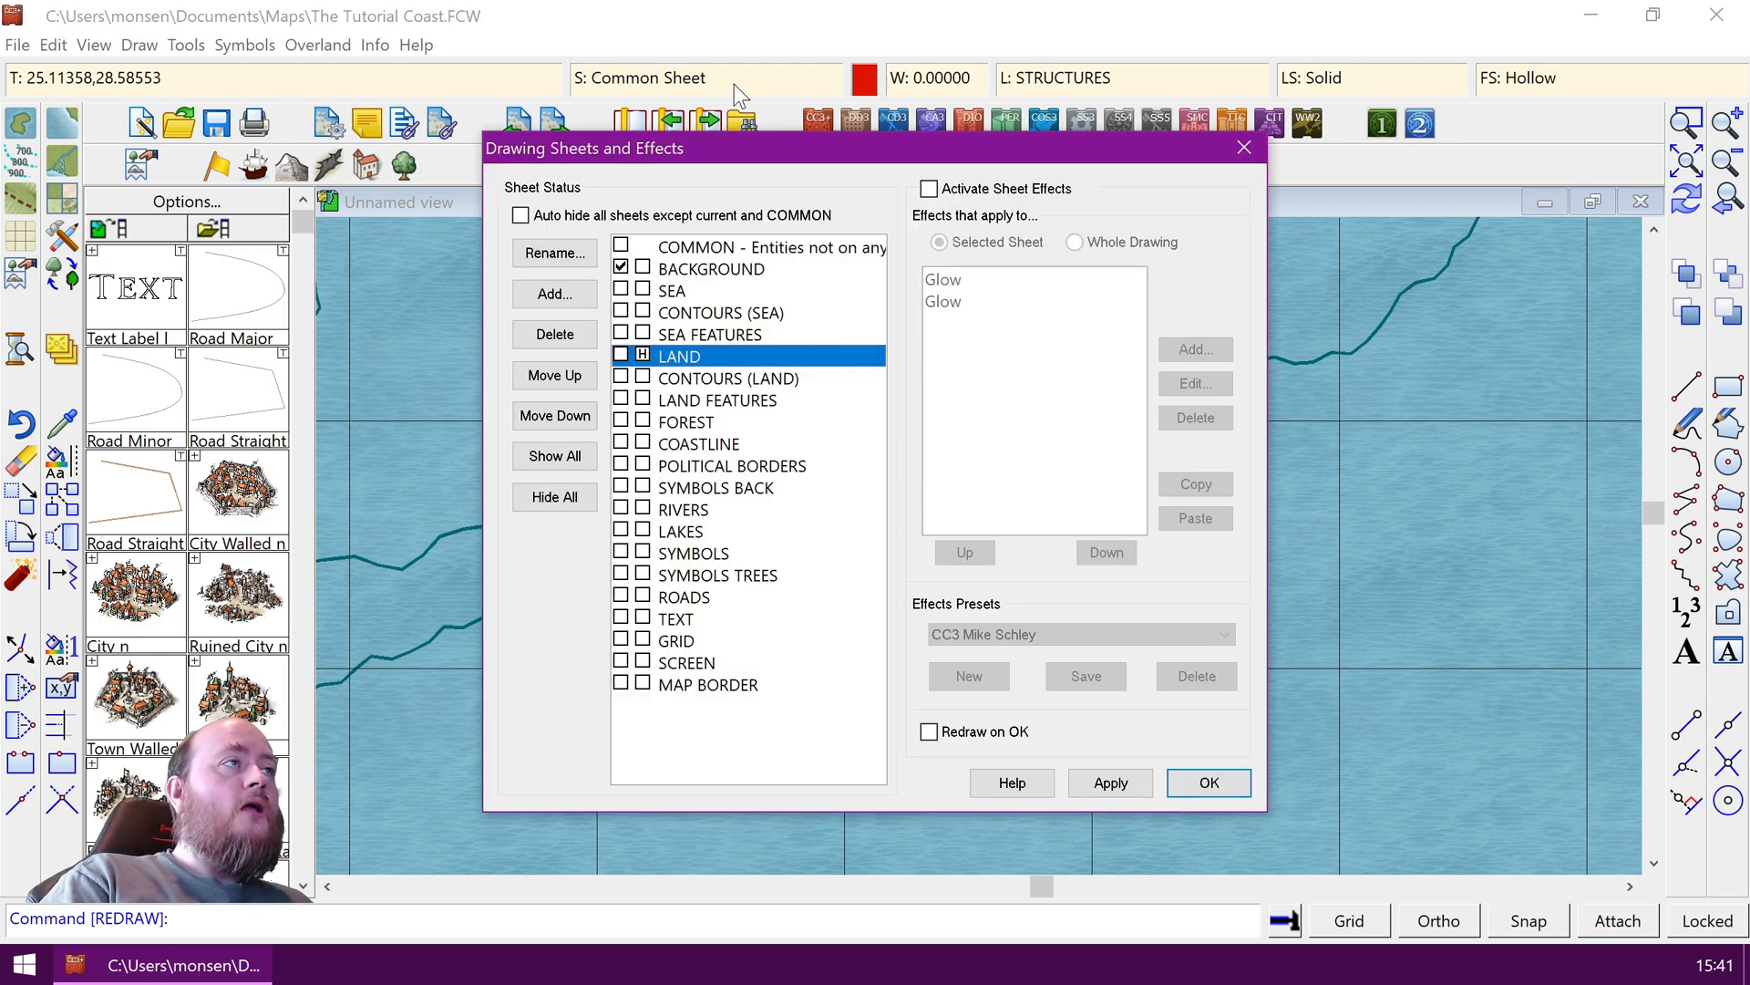
pyautogui.click(1243, 151)
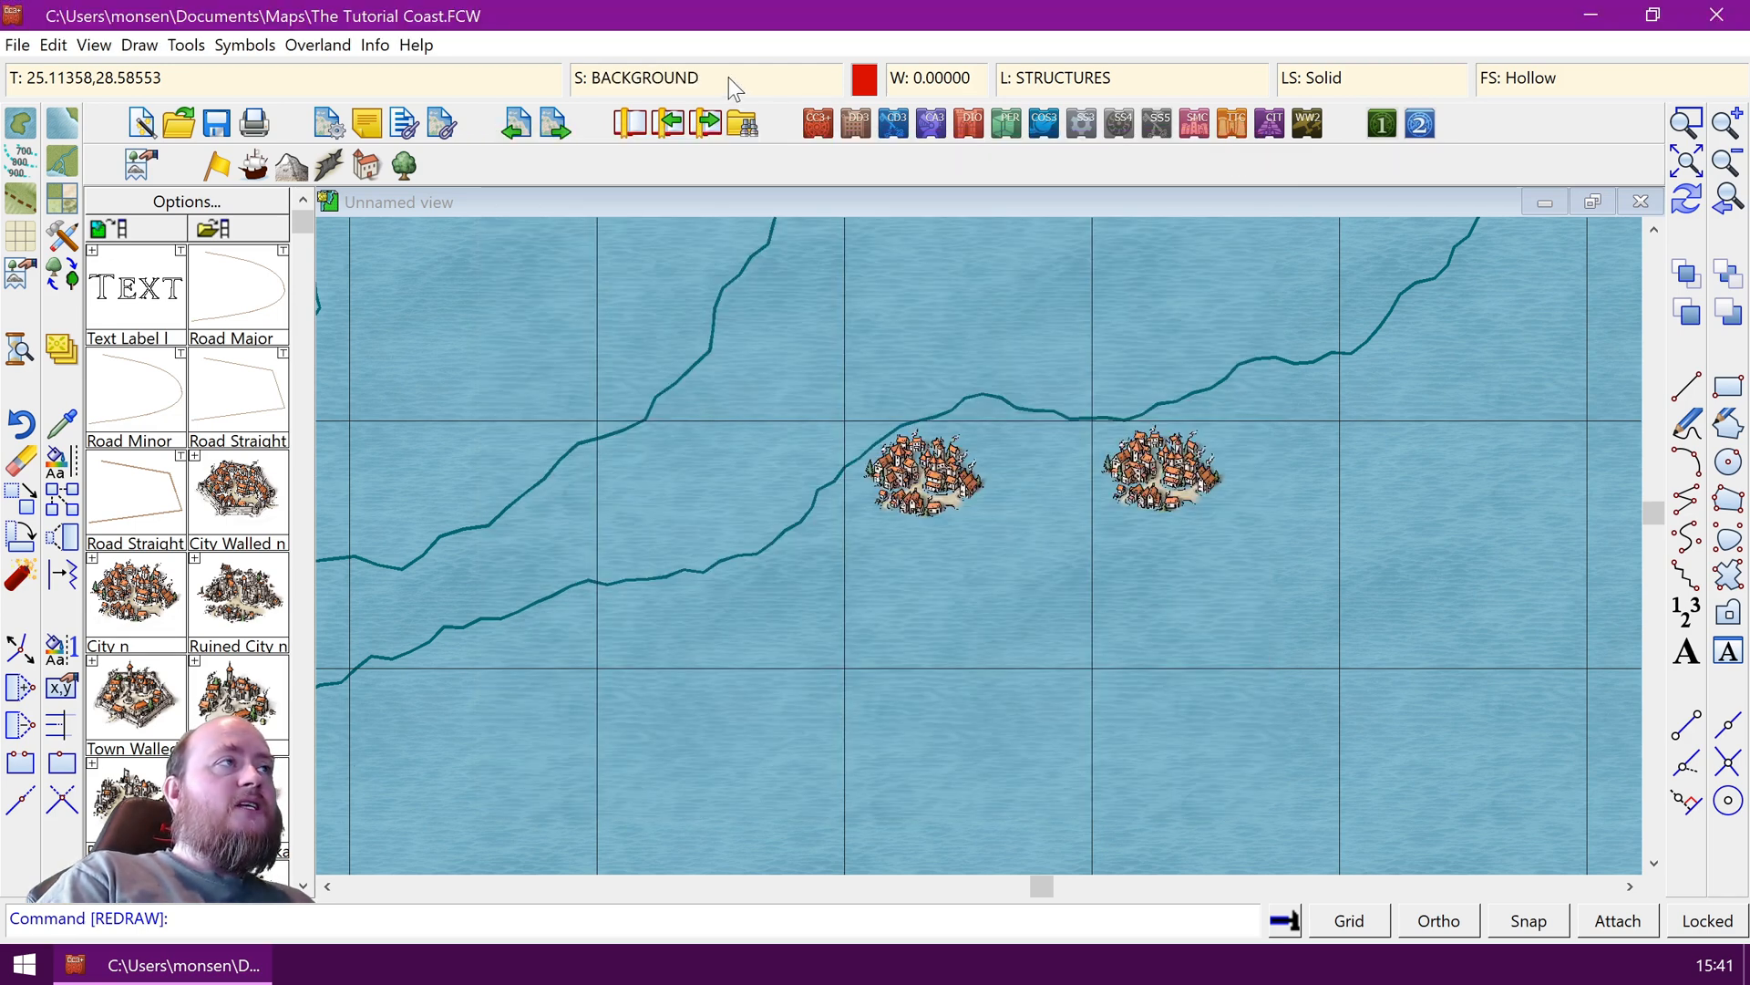
pyautogui.click(687, 77)
pyautogui.click(642, 355)
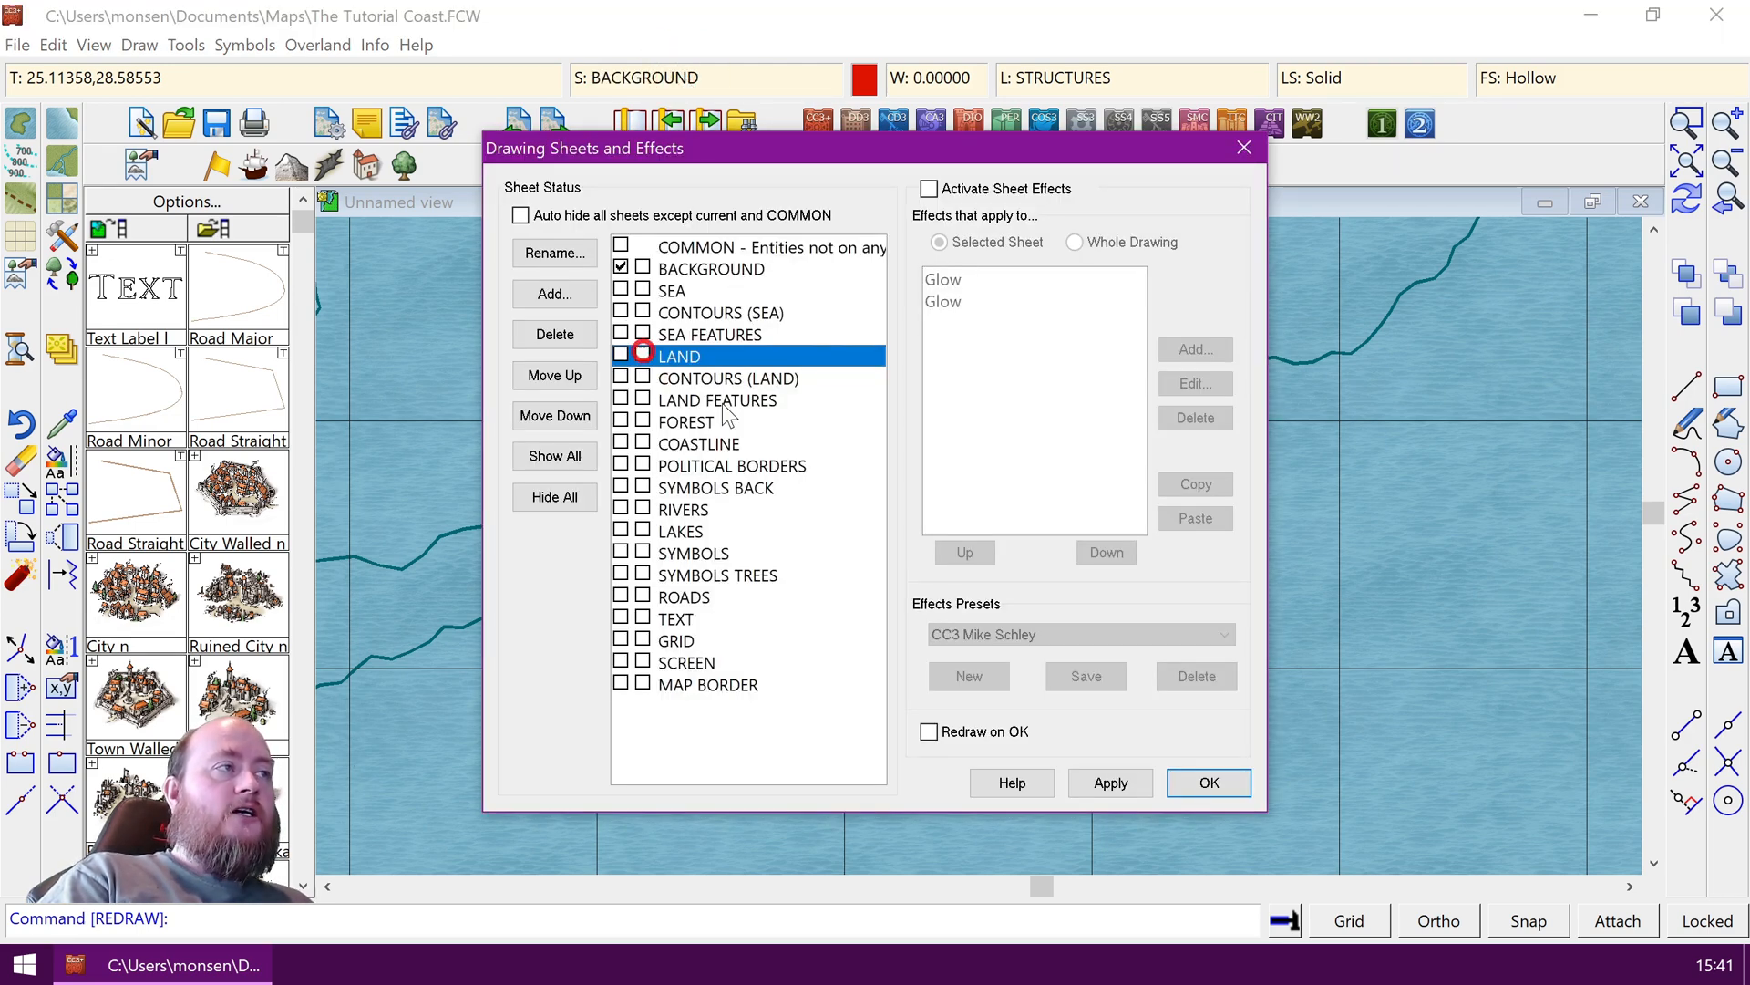
pyautogui.click(1202, 786)
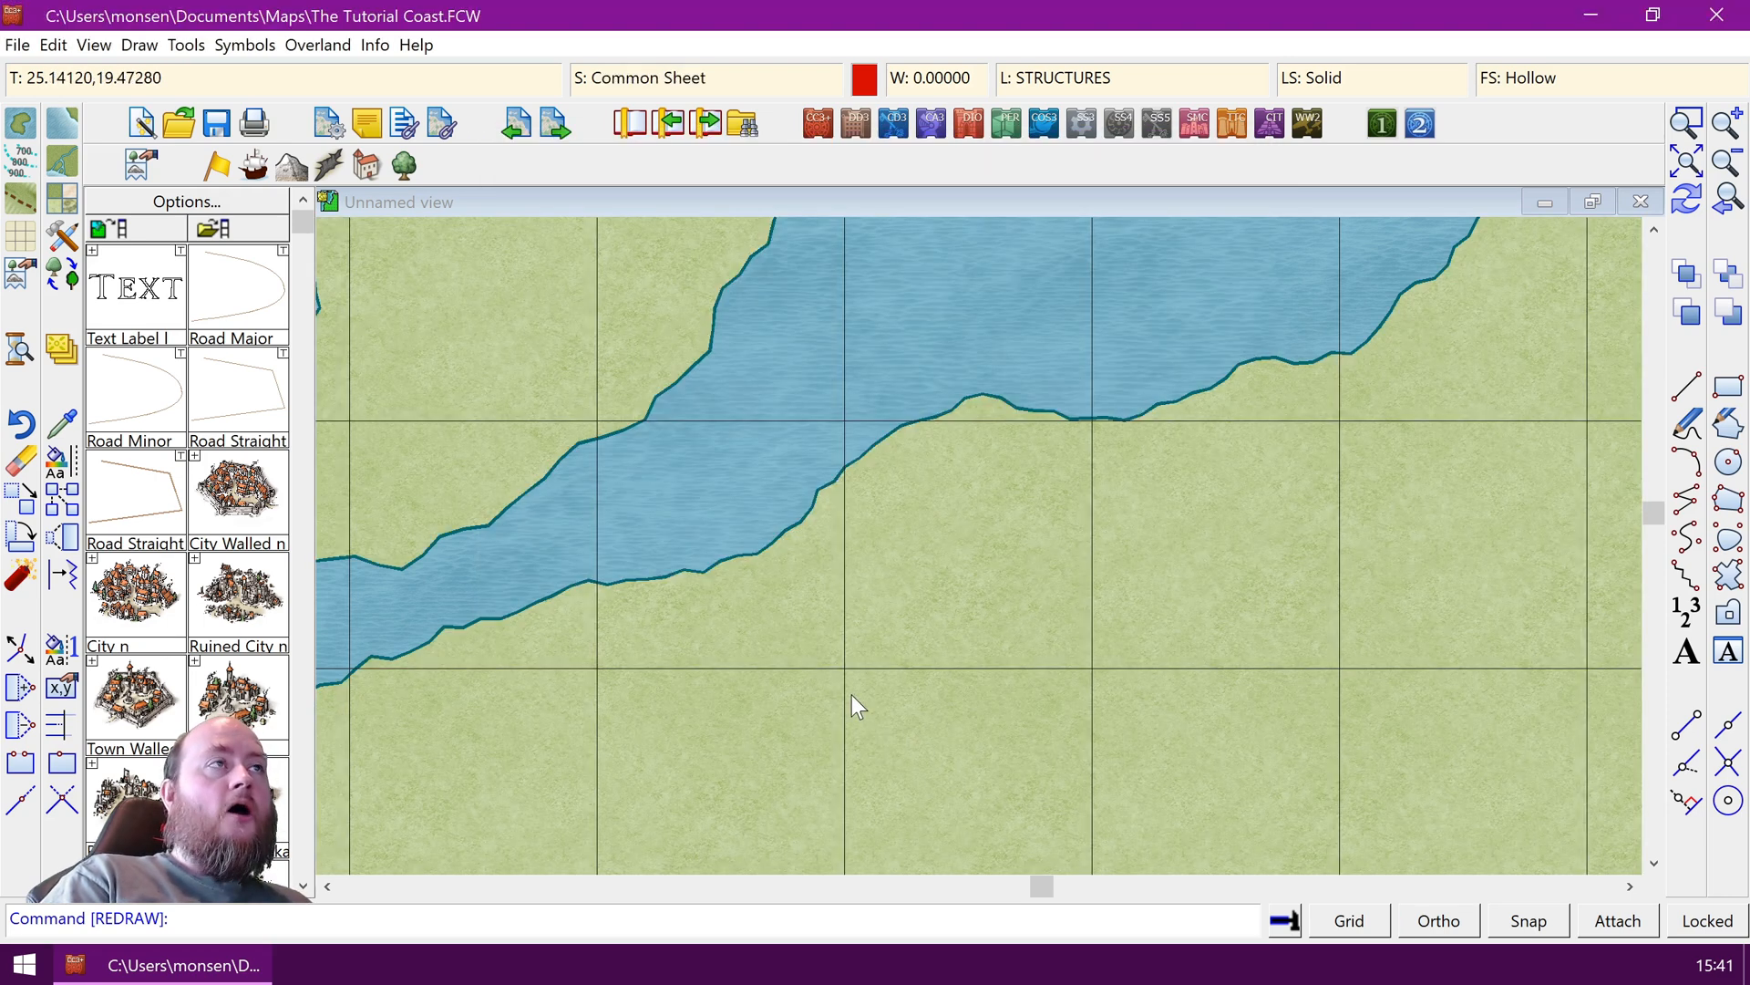
# List the entity properties of the two hidden city symbols, check which sheet they are on, and close the listing
pyautogui.click(376, 47)
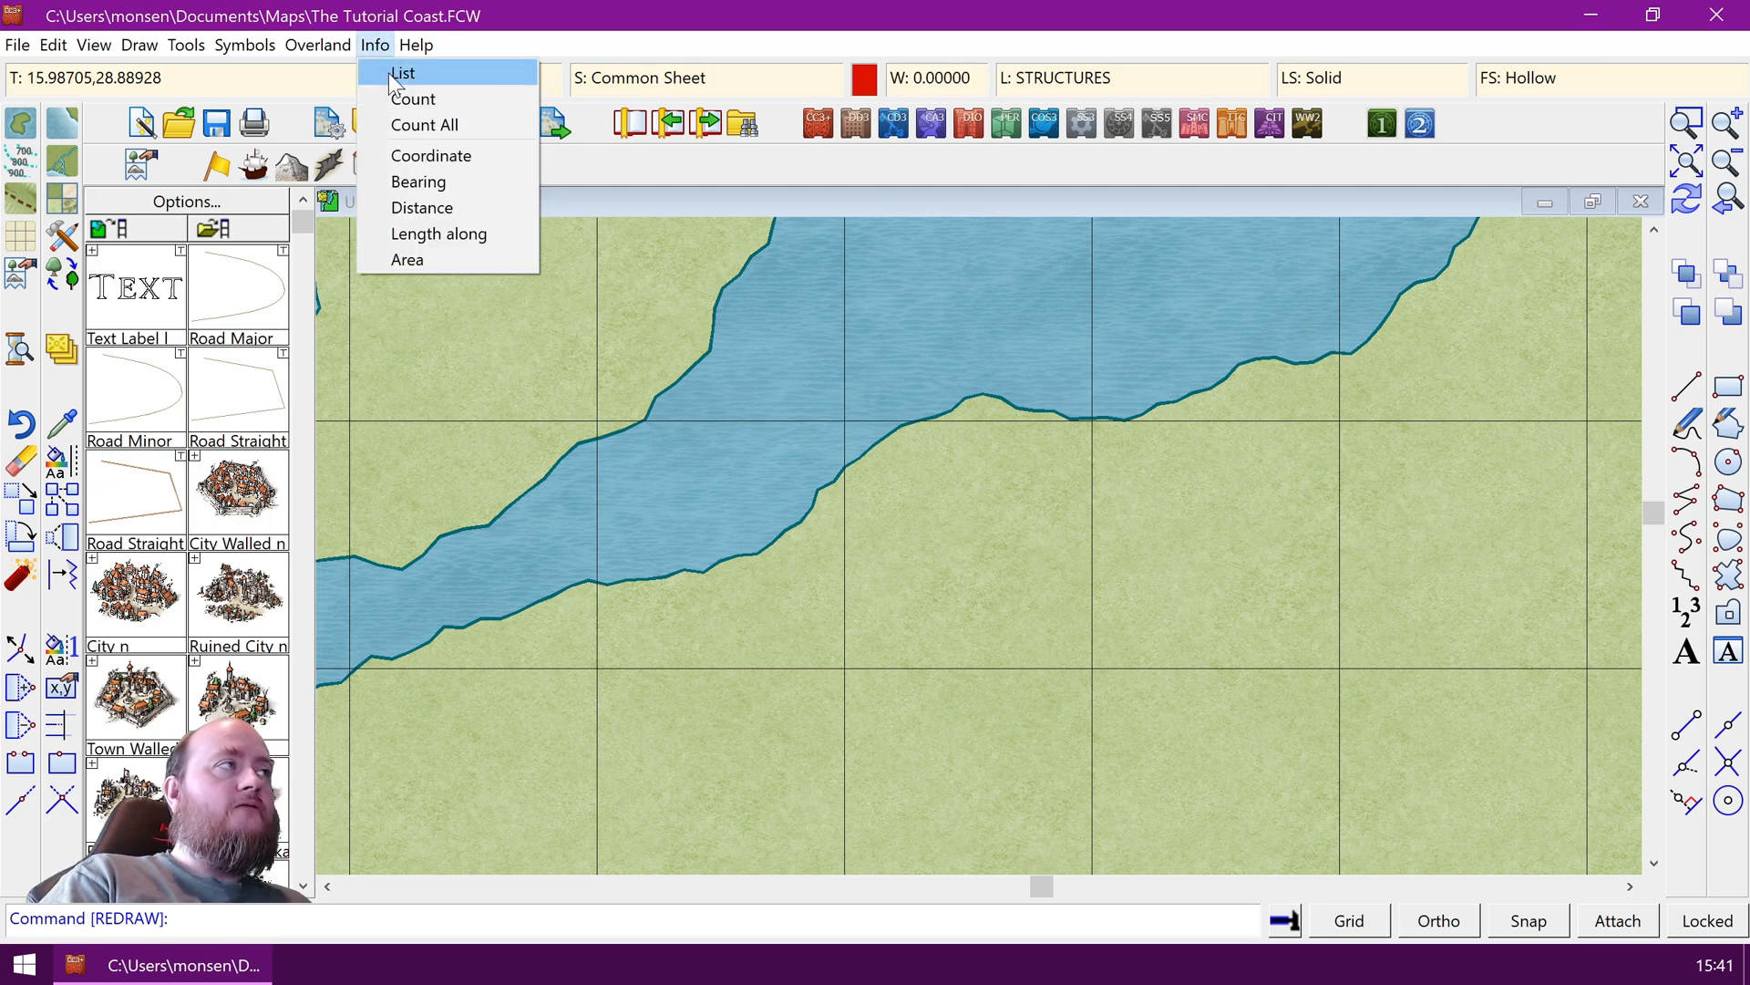
pyautogui.click(390, 73)
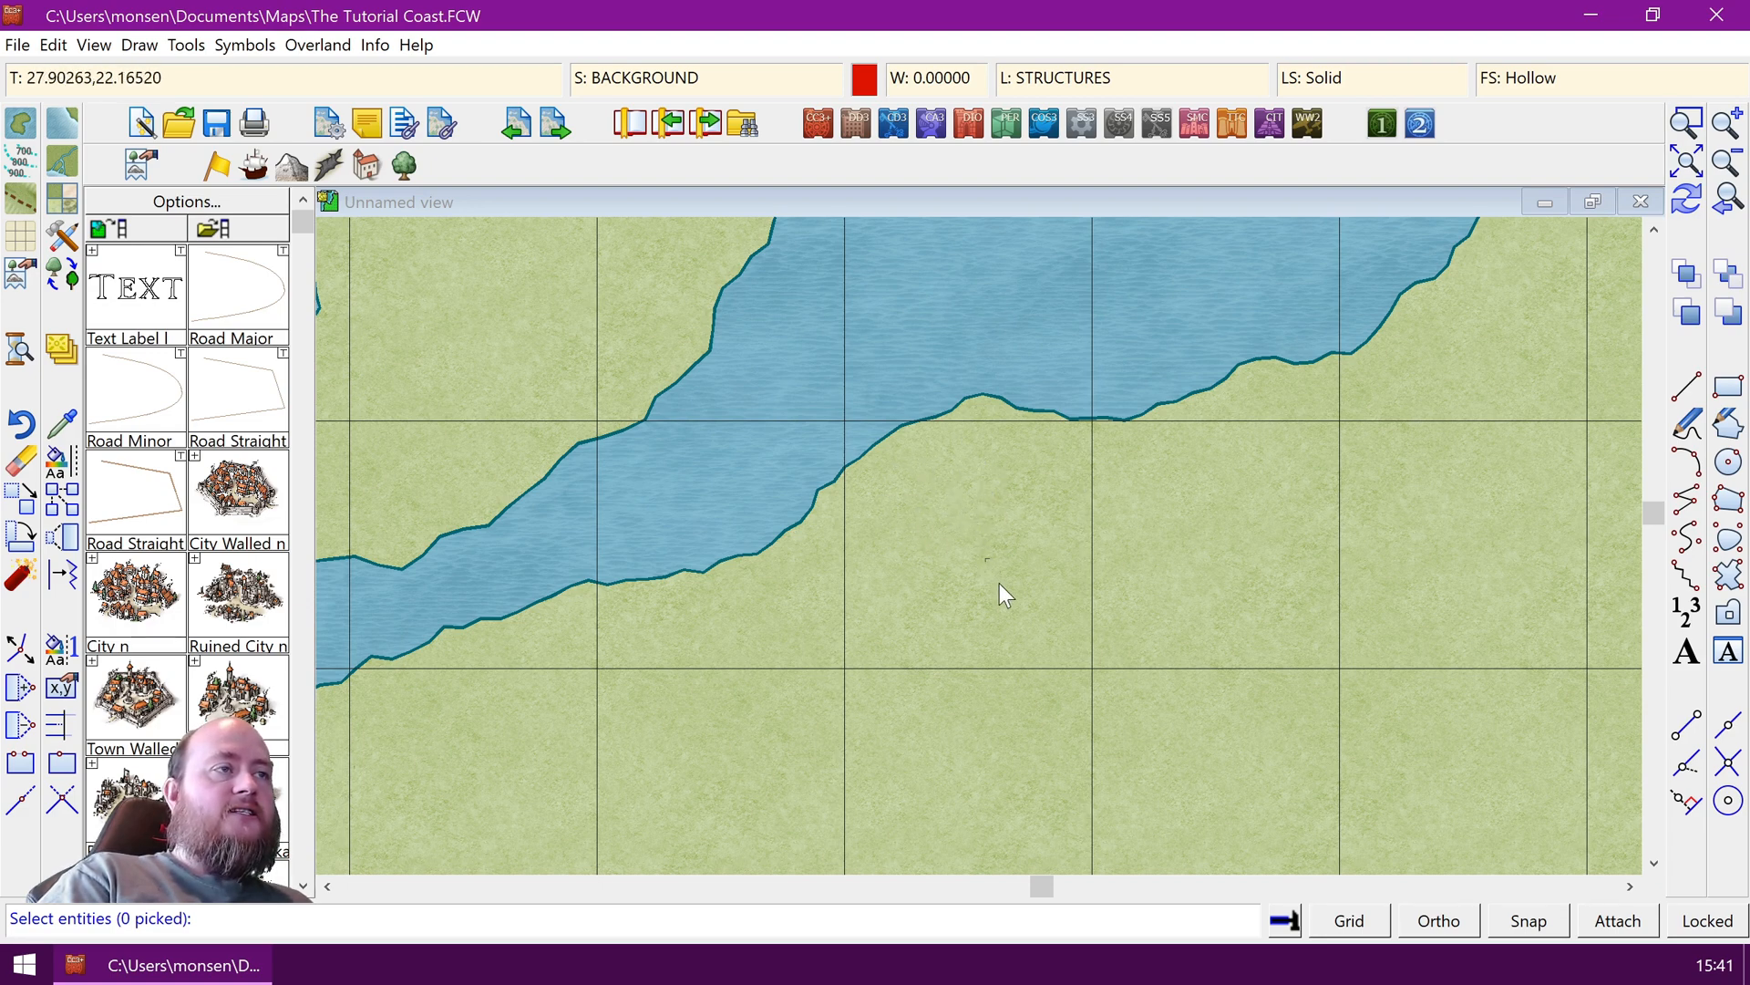
pyautogui.click(1040, 622)
pyautogui.click(895, 440)
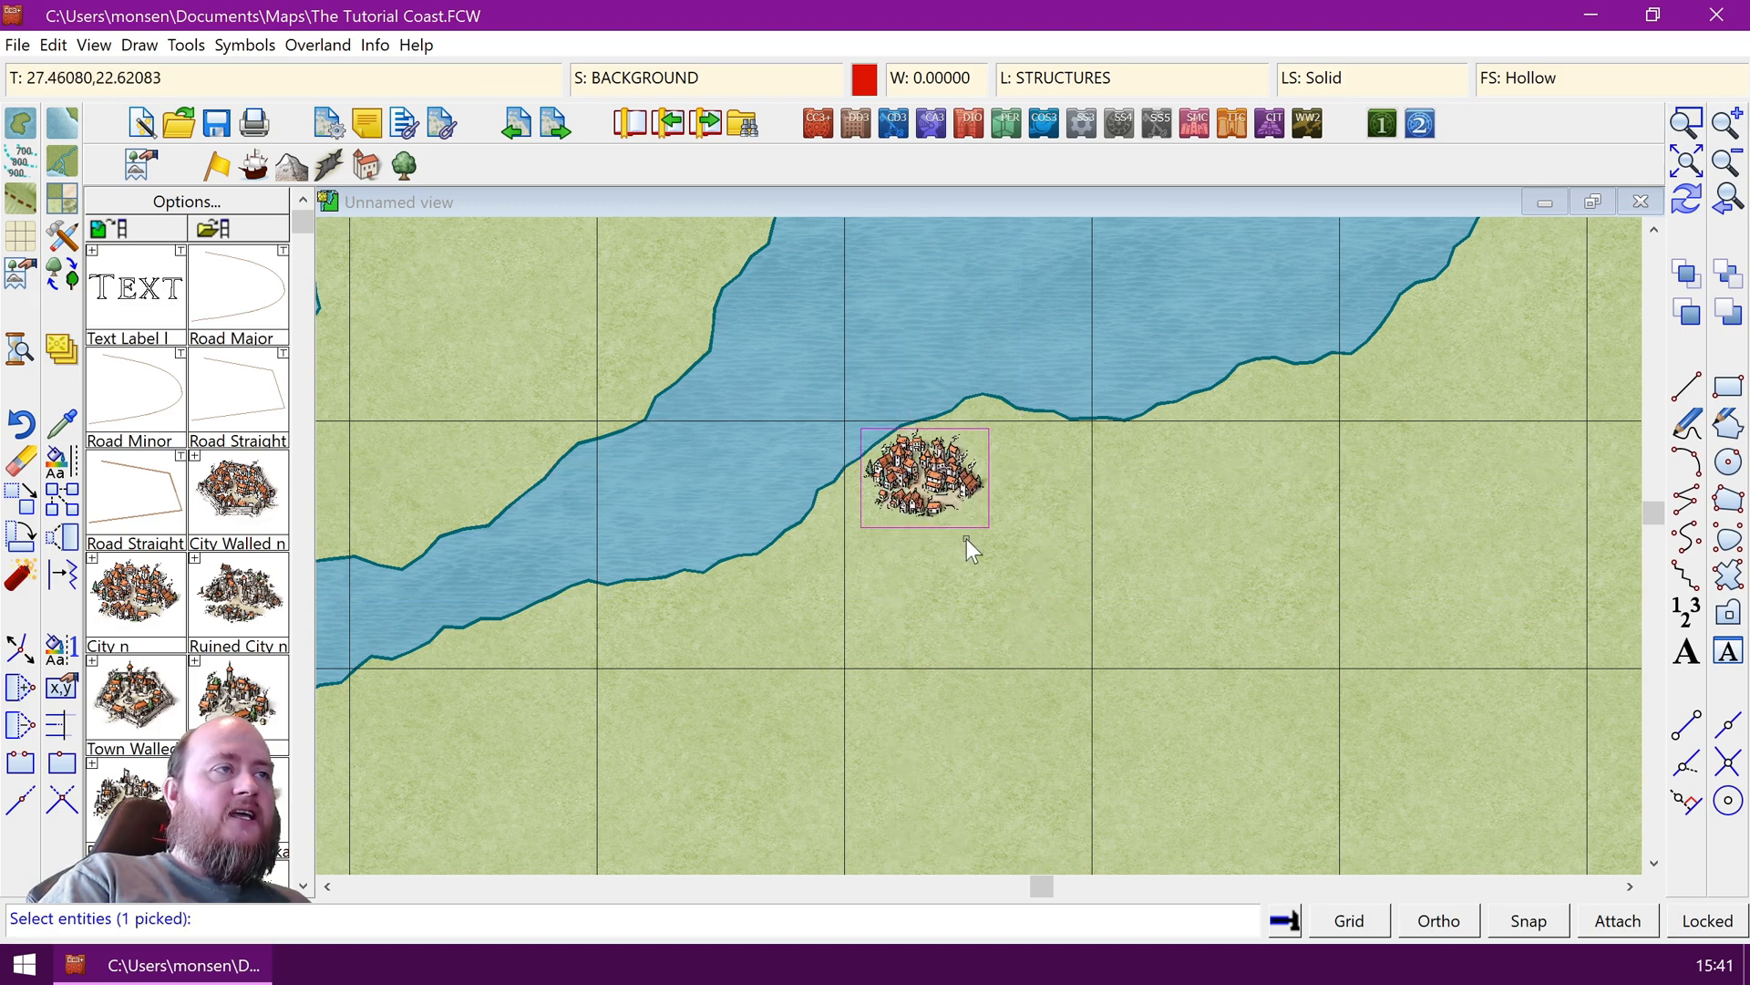
pyautogui.click(1235, 567)
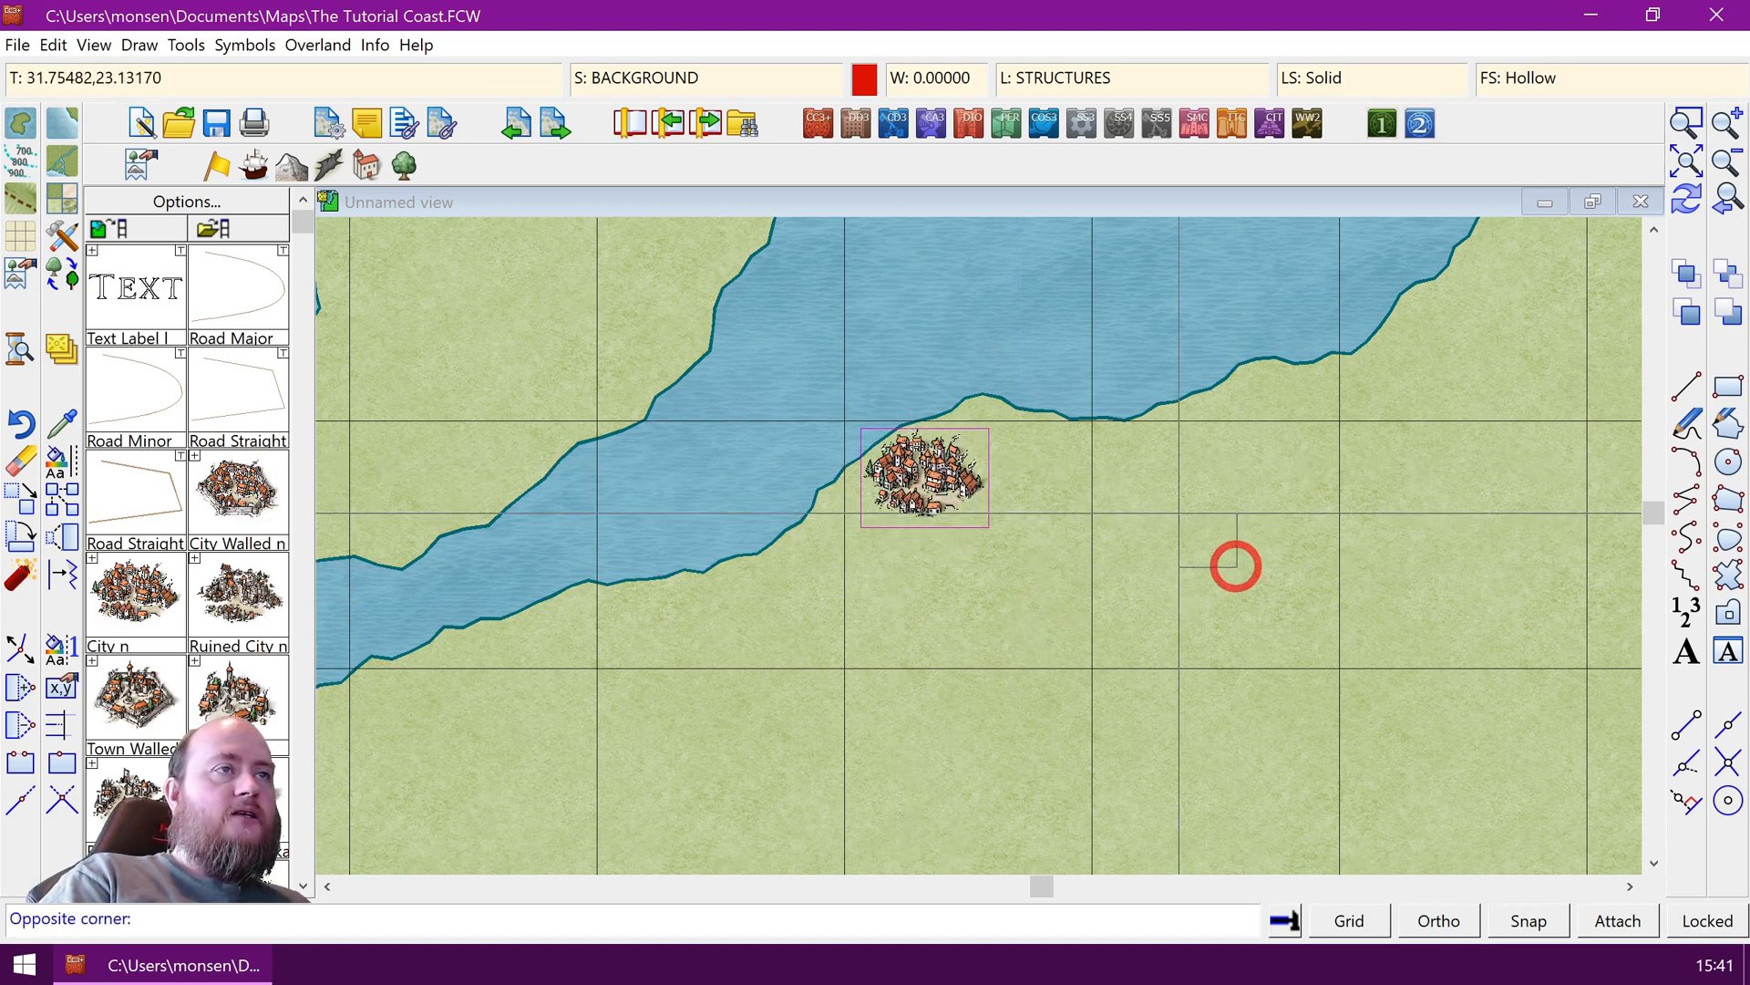
pyautogui.click(1093, 419)
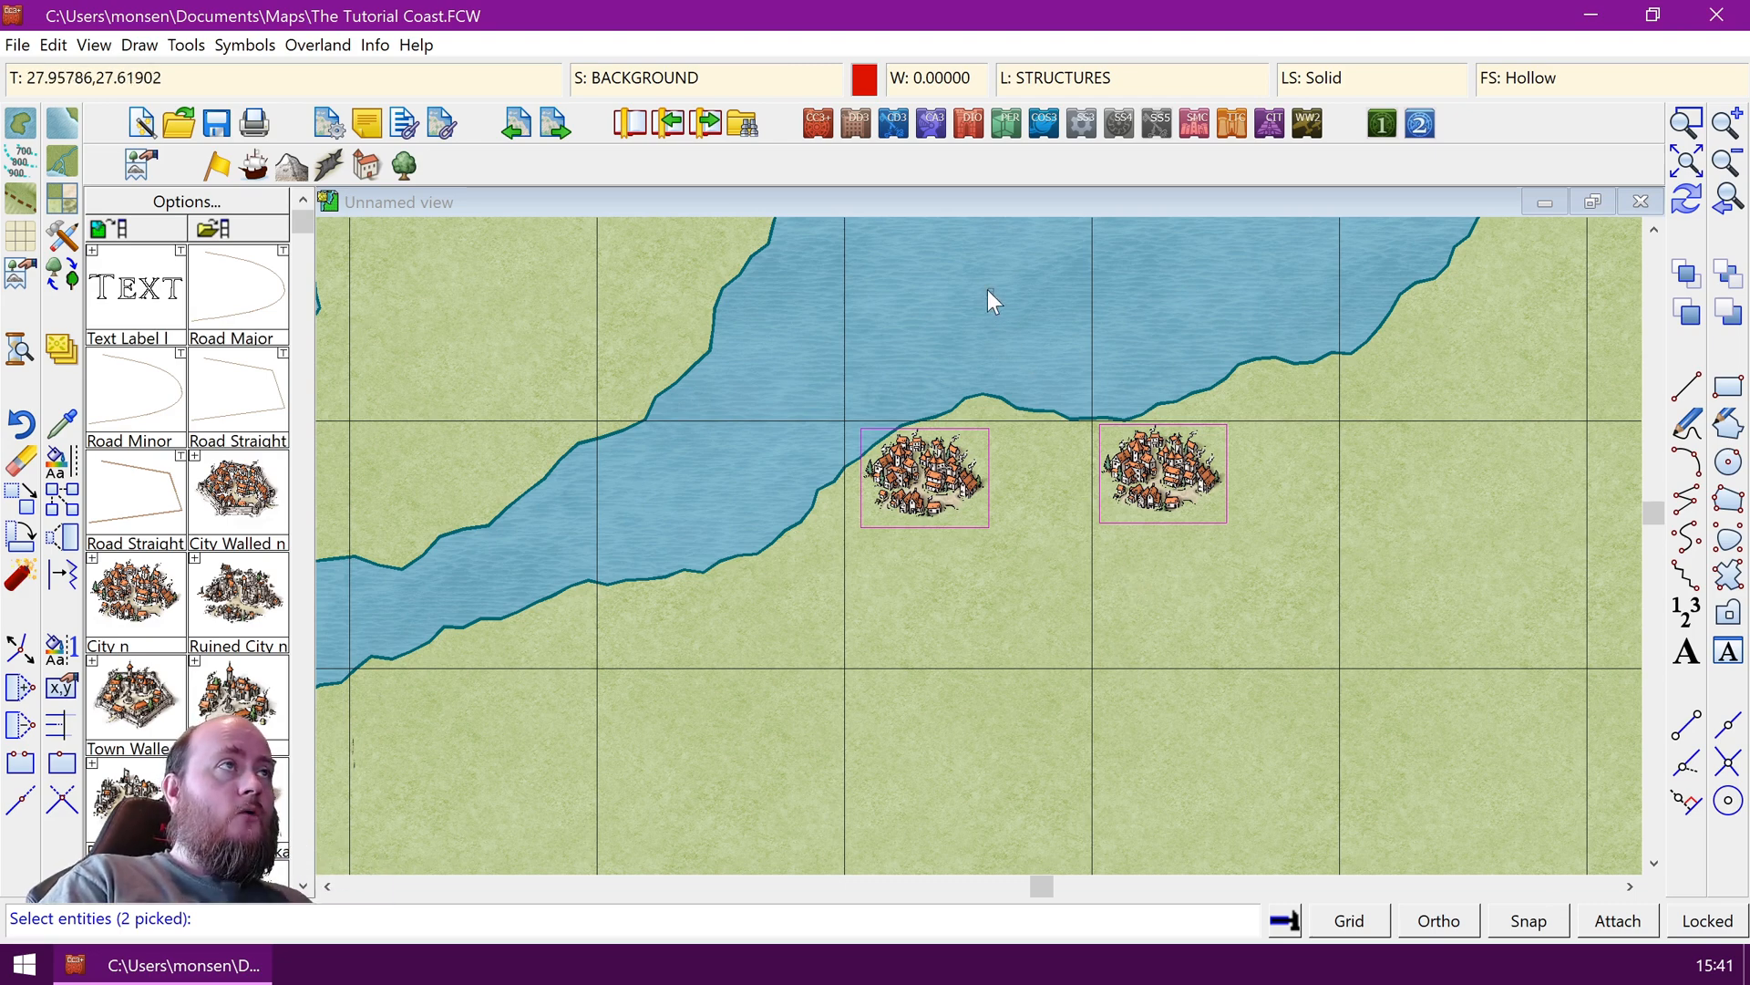
pyautogui.click(660, 80)
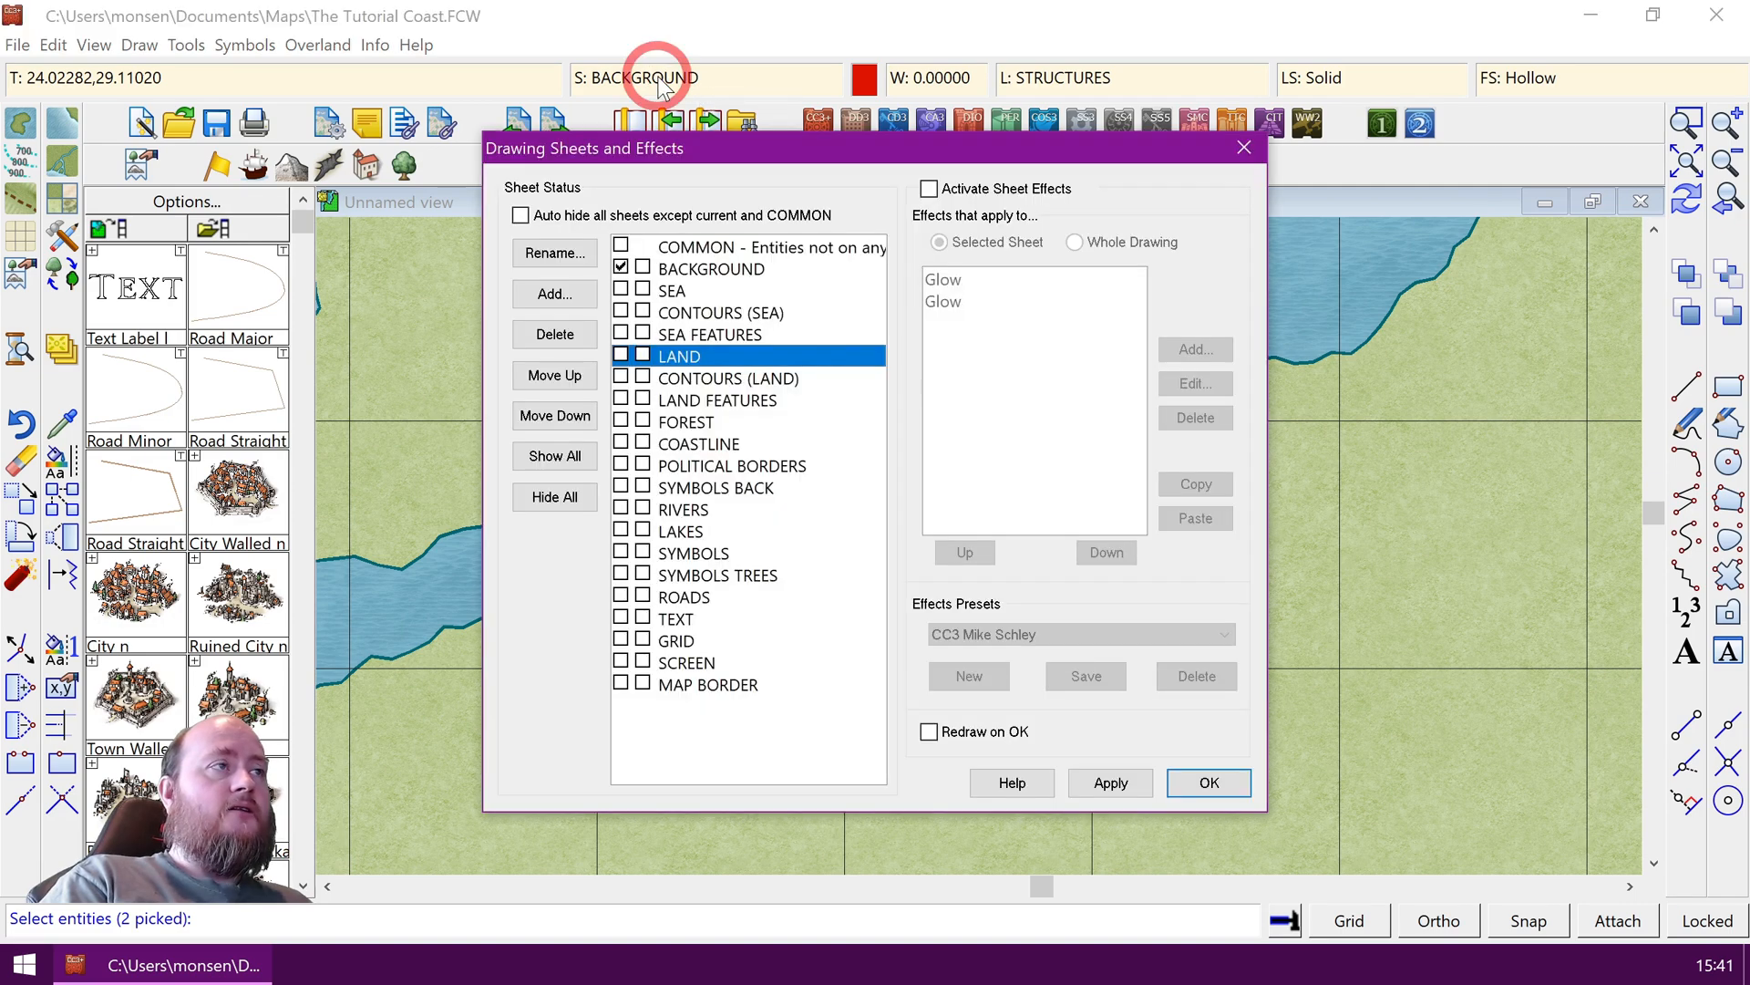
pyautogui.click(1245, 148)
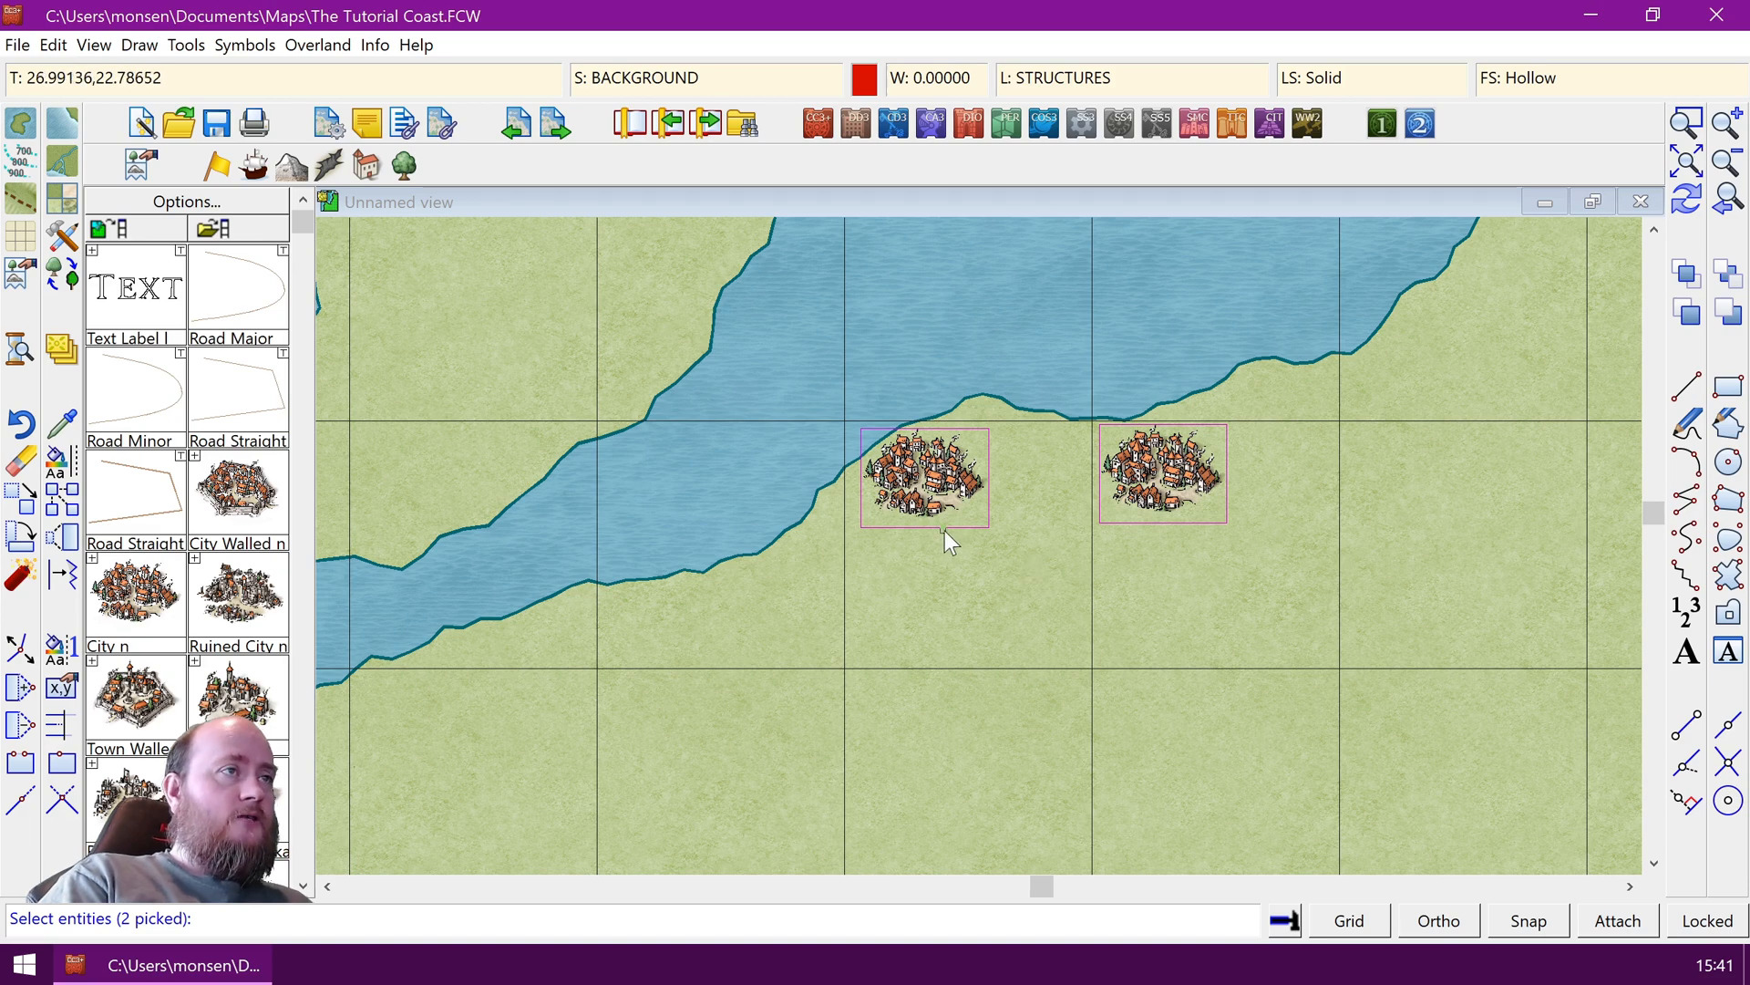
pyautogui.rightClick(1037, 481)
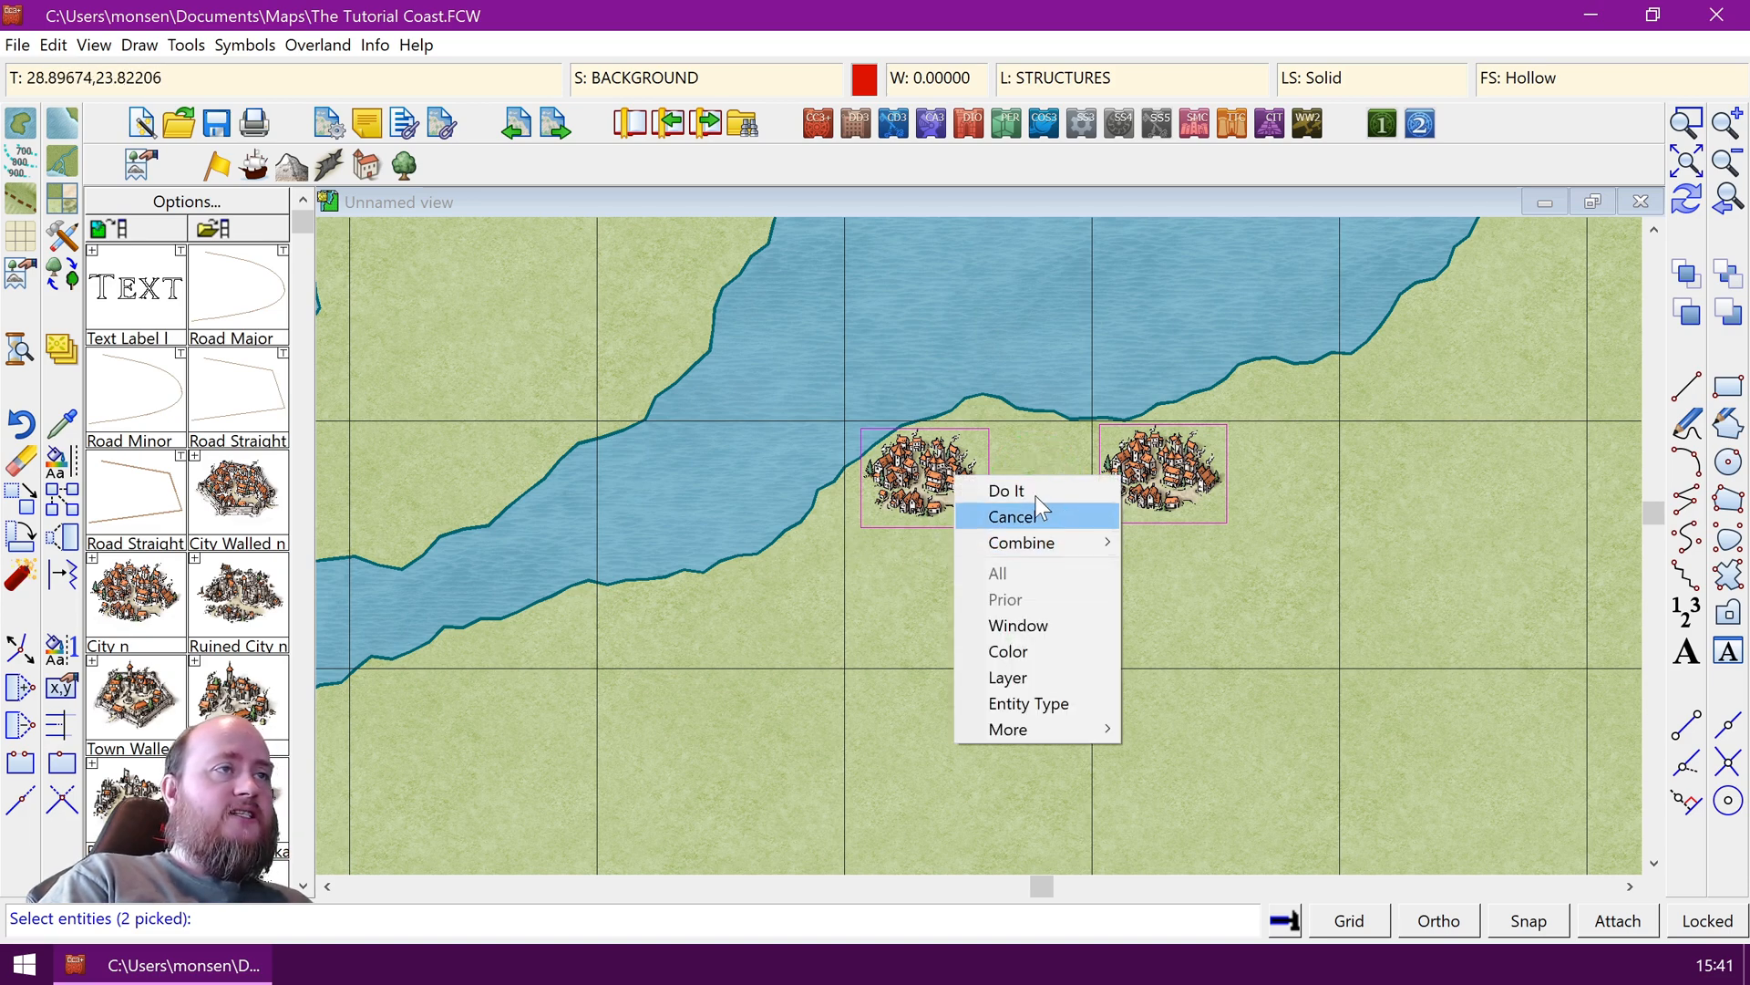
pyautogui.click(1032, 492)
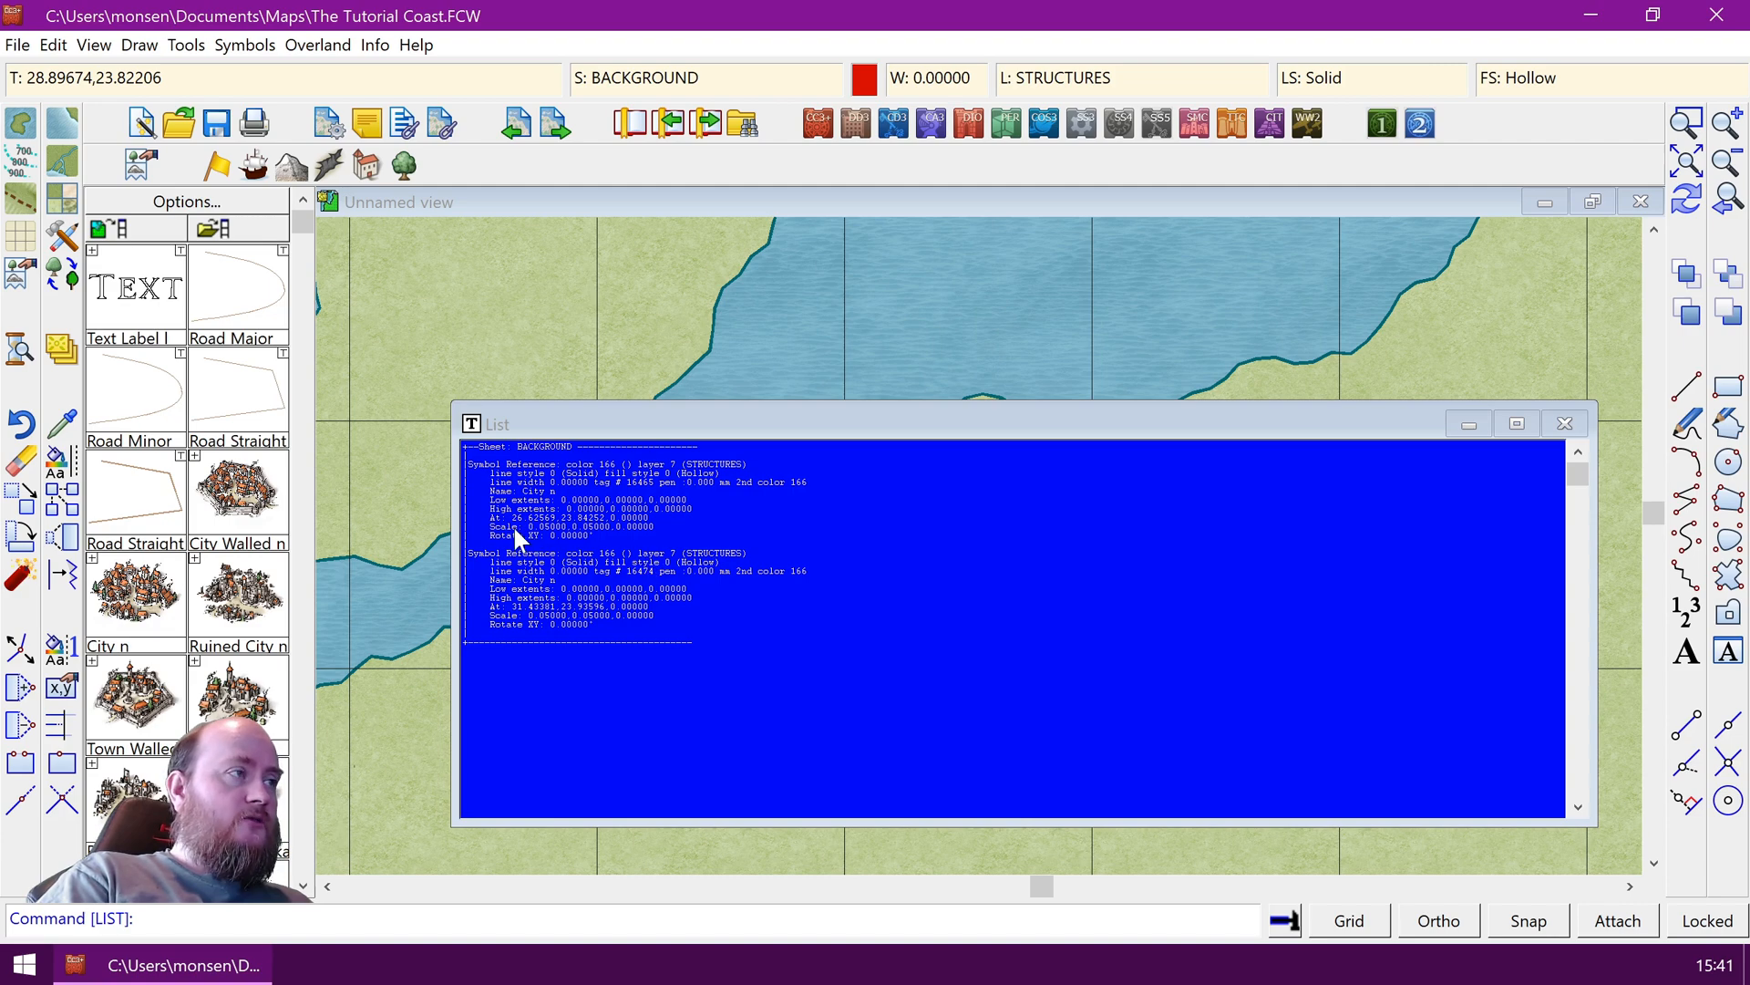
pyautogui.hotkey('ctrl', 'shift', 'z')
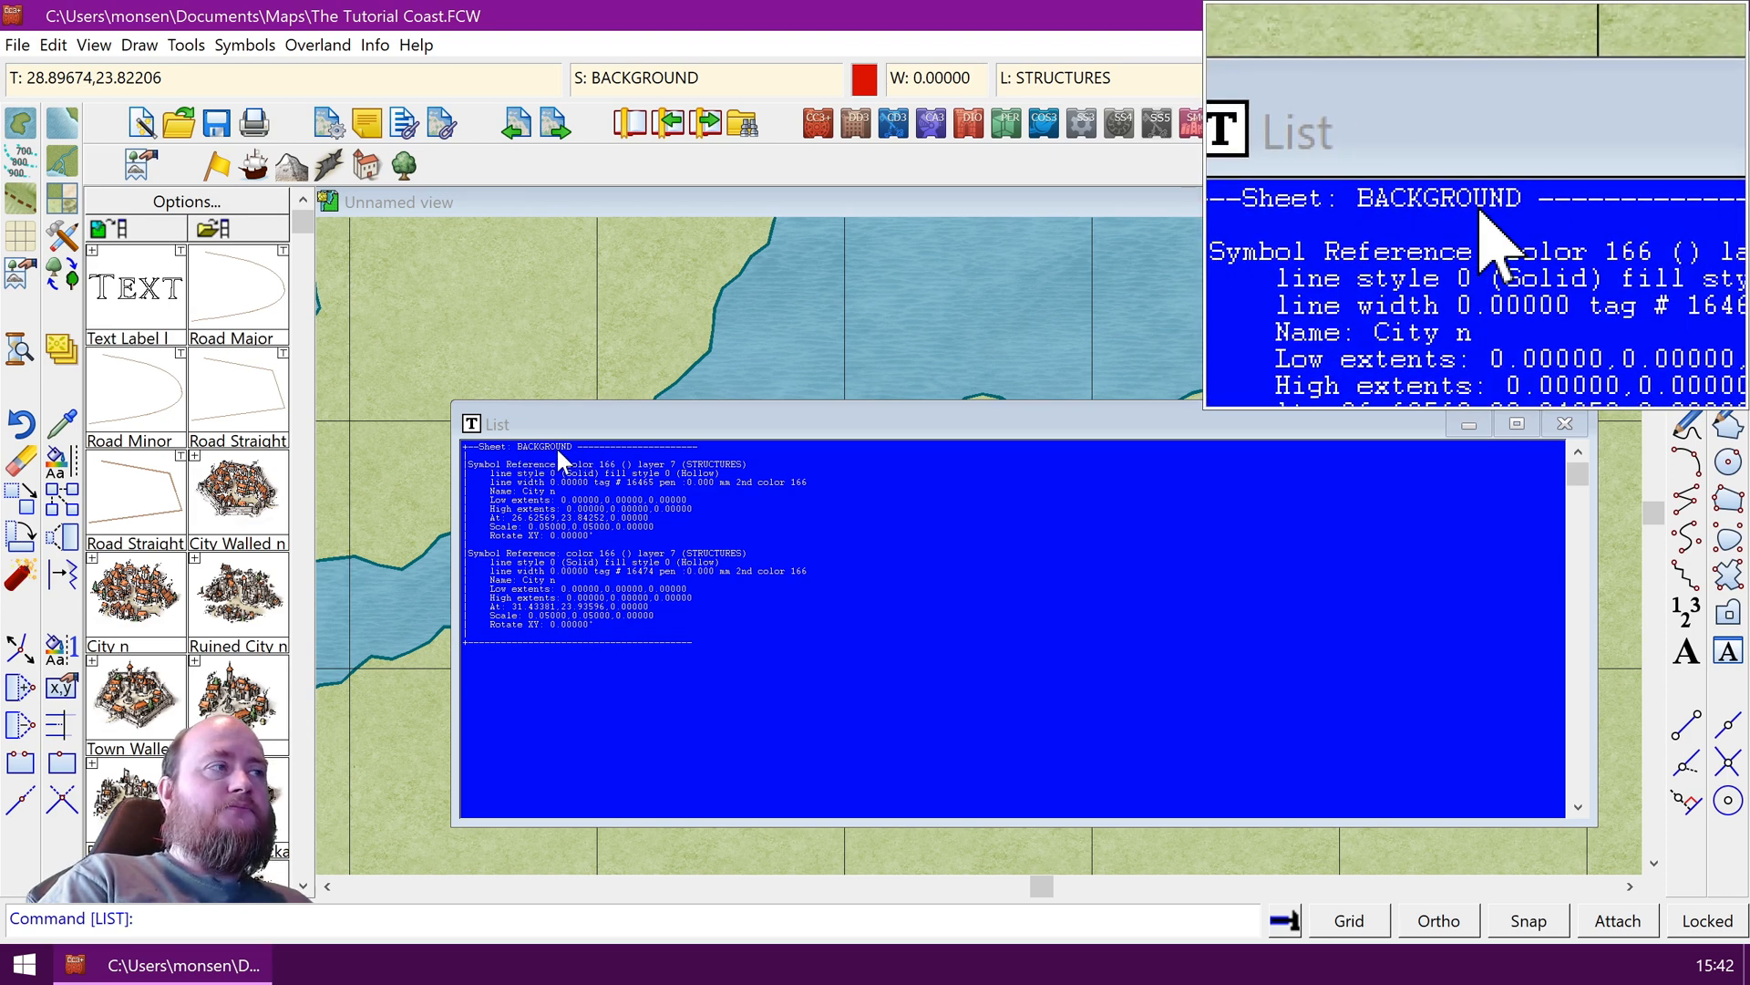
pyautogui.hotkey('ctrl', 'shift', 'z')
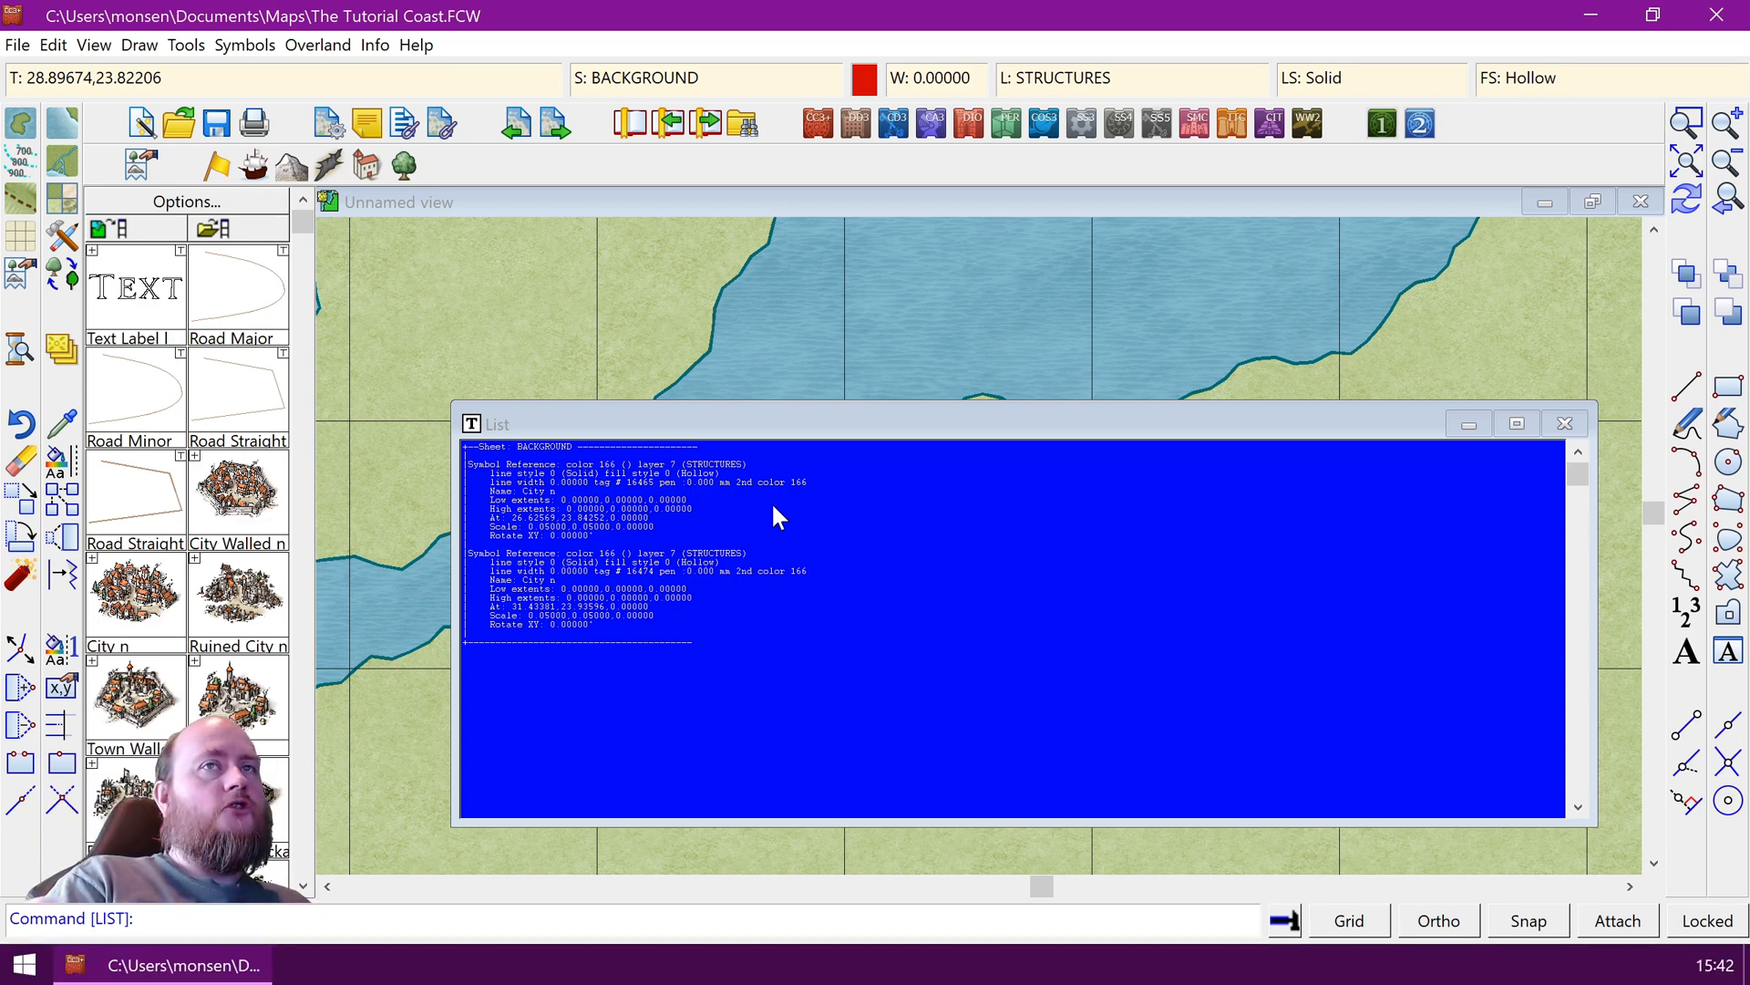
pyautogui.click(1568, 423)
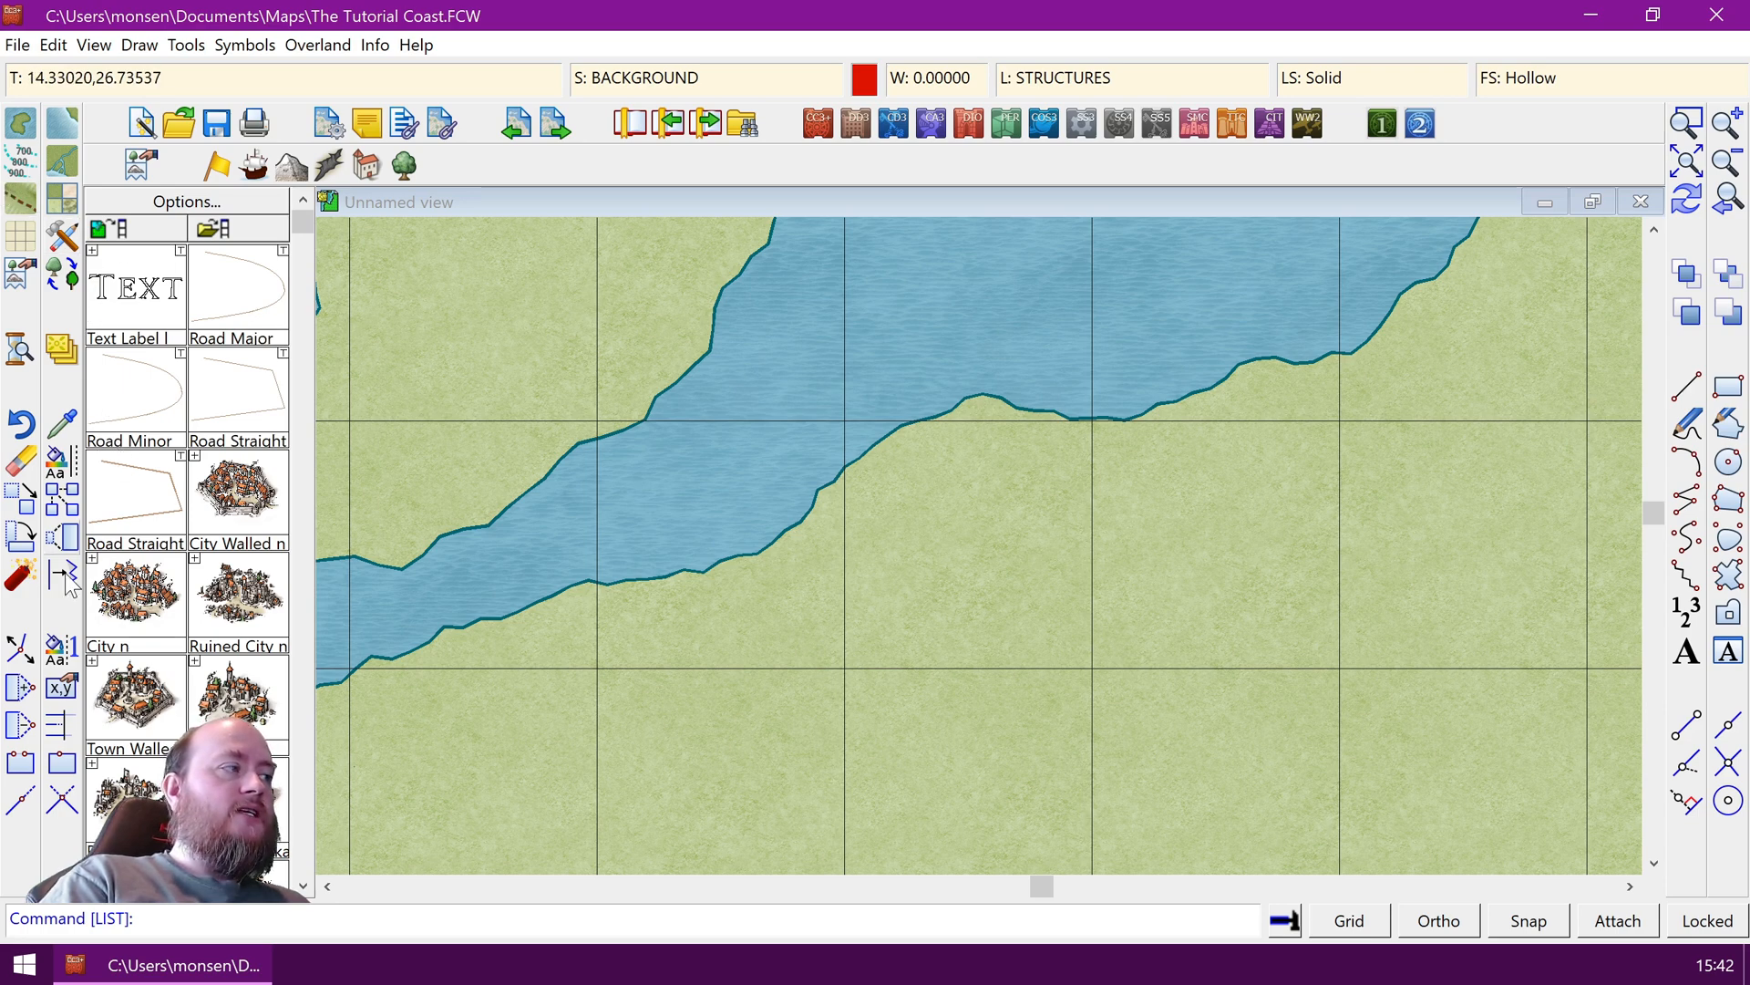
# Change the sheet property of the two hidden city symbols to SYMBOLS
pyautogui.click(60, 463)
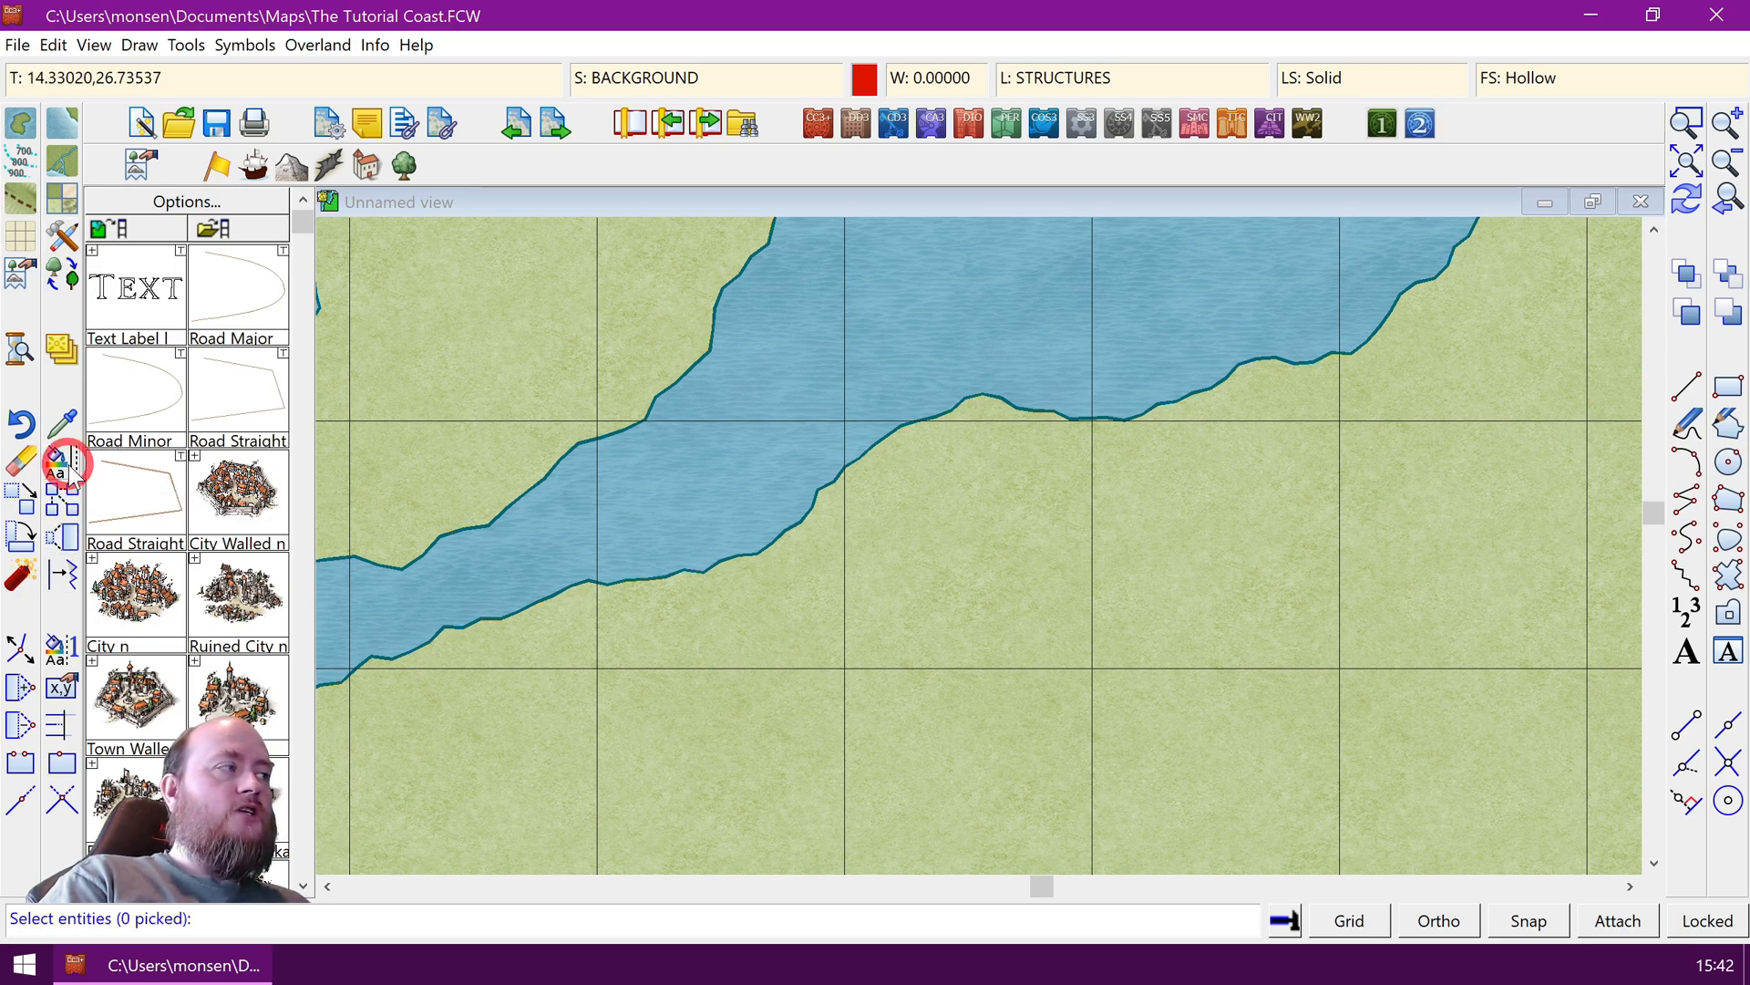
pyautogui.click(1019, 583)
pyautogui.click(915, 488)
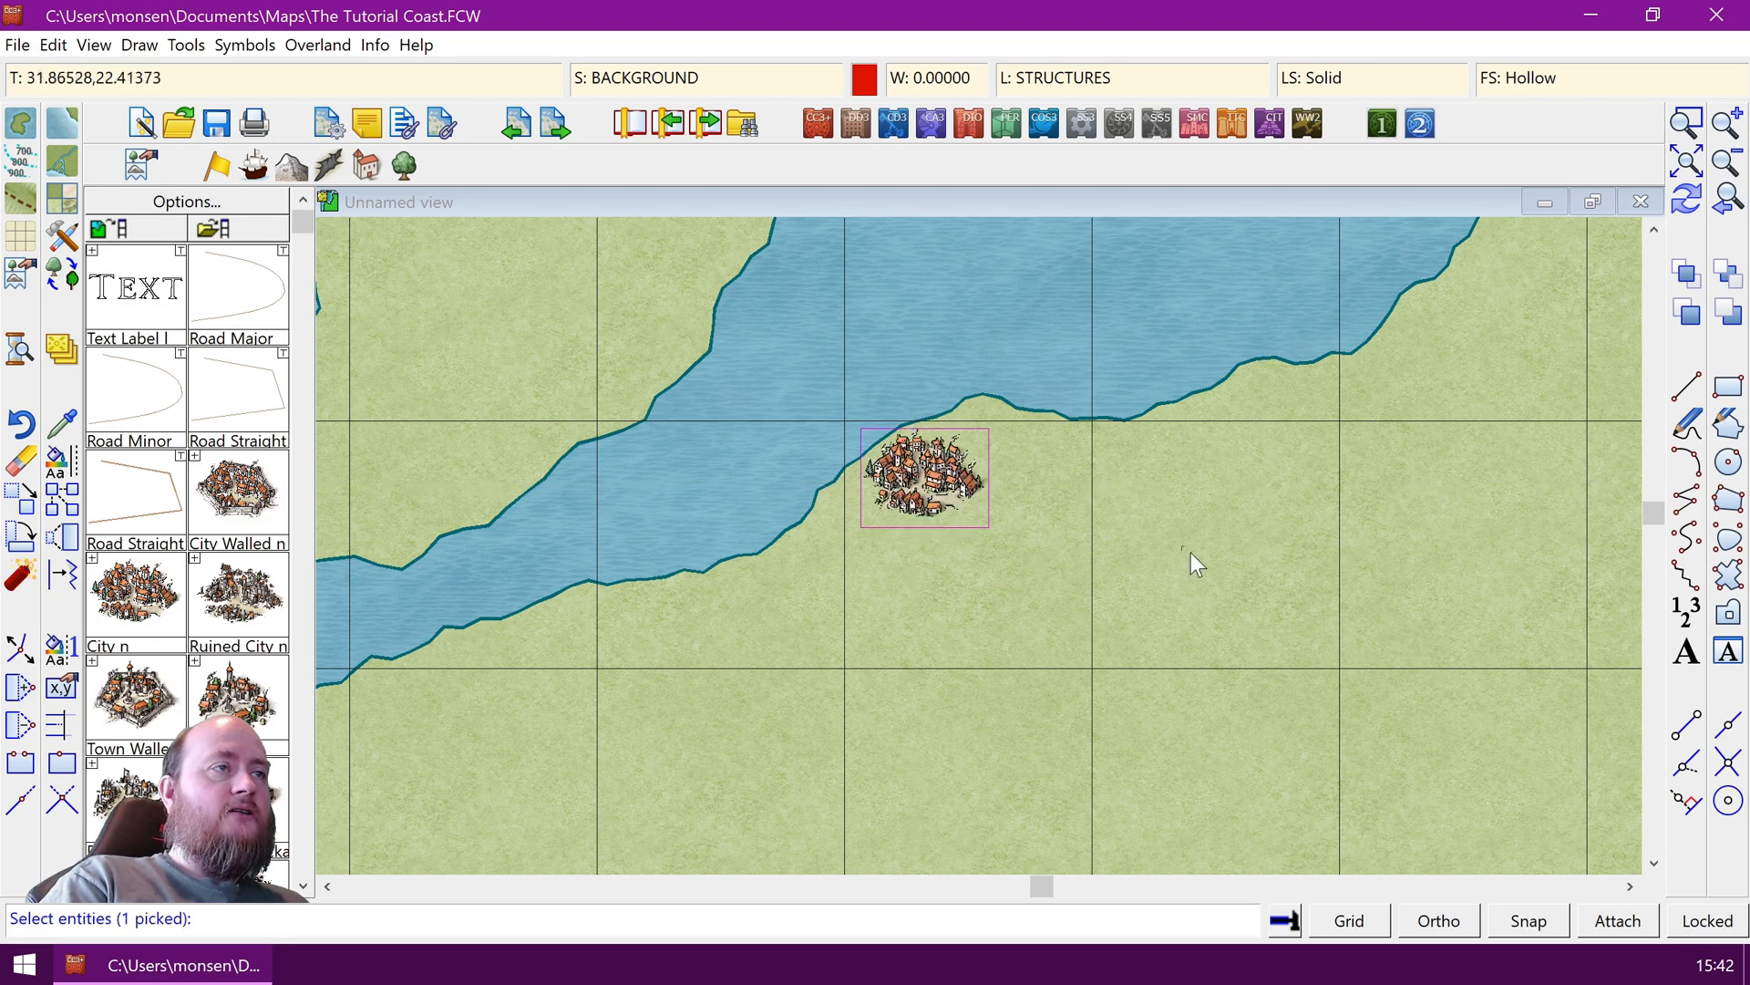
pyautogui.click(1221, 566)
pyautogui.click(1145, 473)
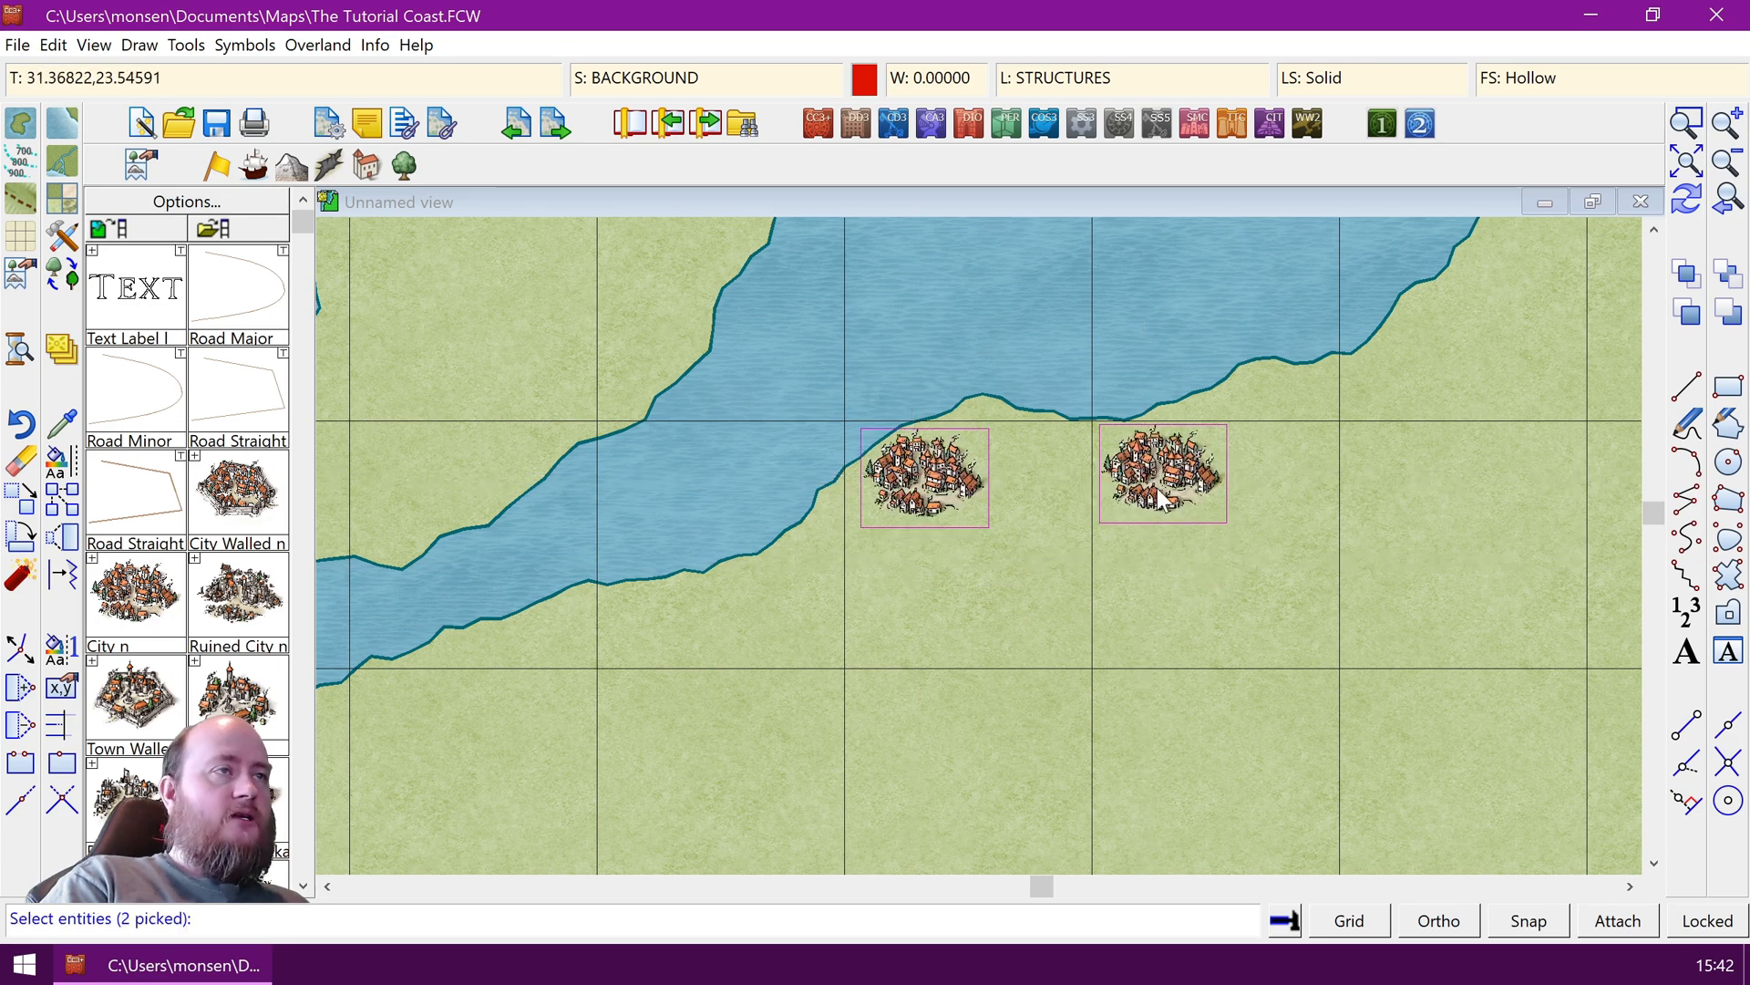
pyautogui.rightClick(1185, 527)
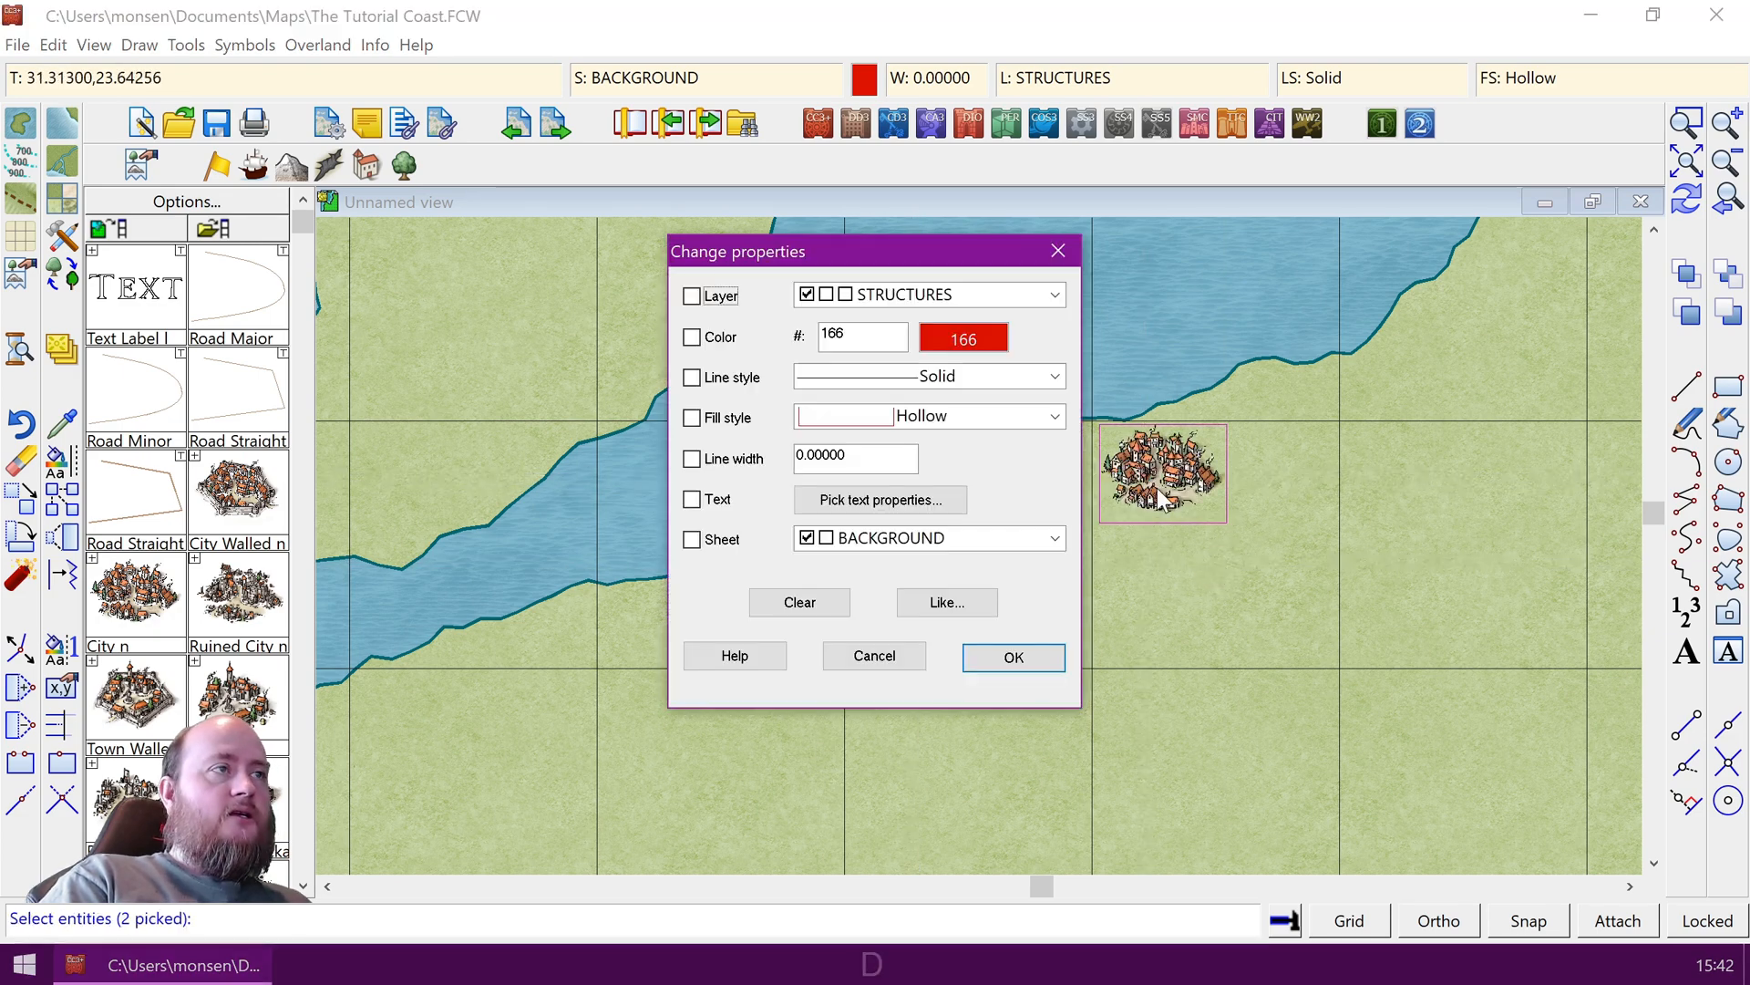
pyautogui.click(692, 540)
pyautogui.click(1057, 538)
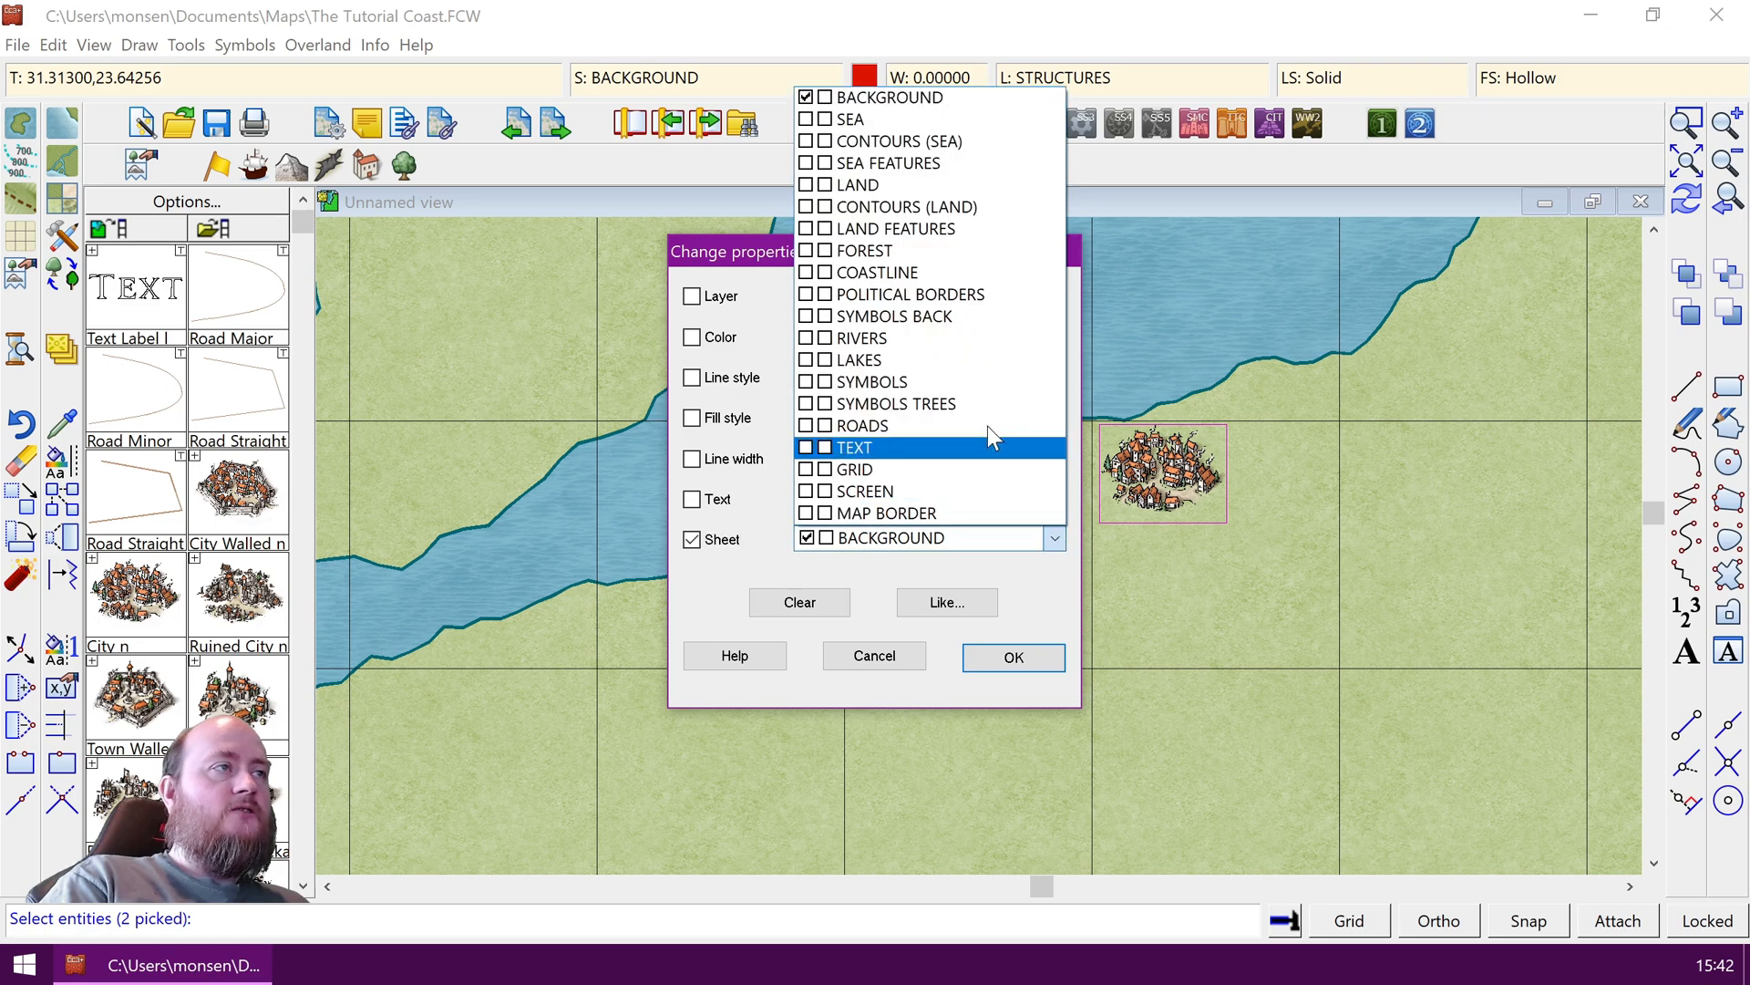
pyautogui.click(875, 381)
pyautogui.click(1012, 651)
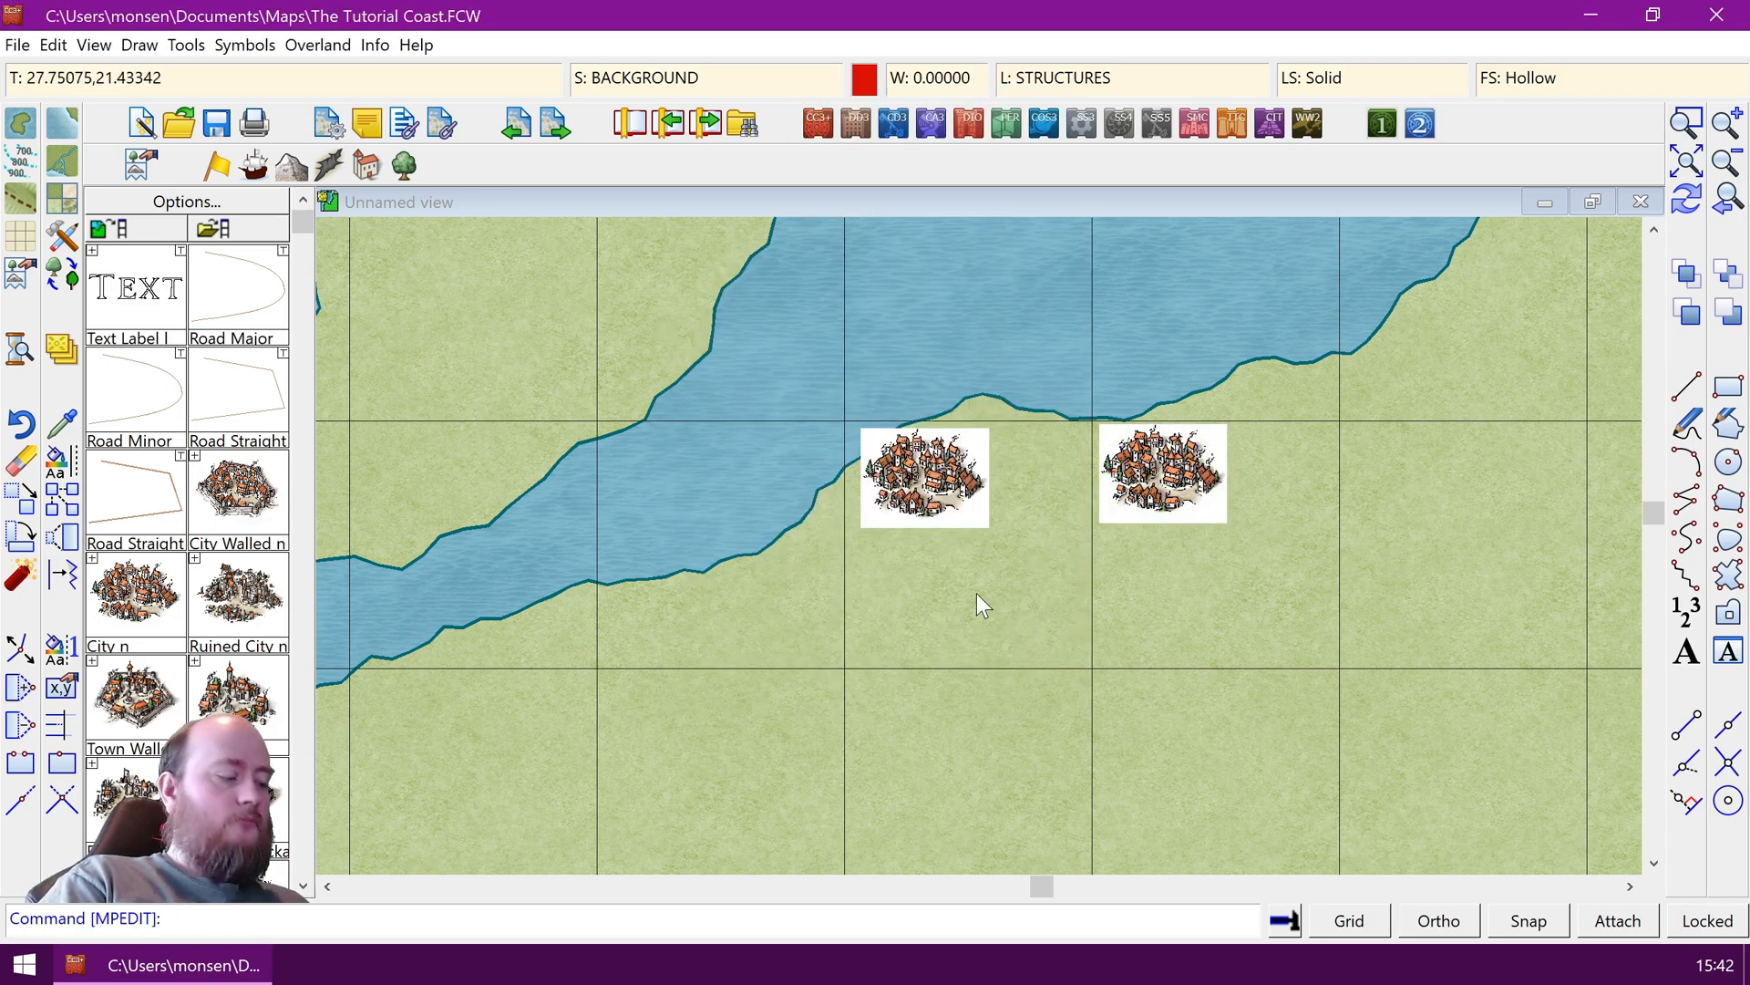
# Redraw the map, examine the sheet order in the Drawing Sheets and Effects list, and close the list
pyautogui.hotkey('ctrl', 'r')
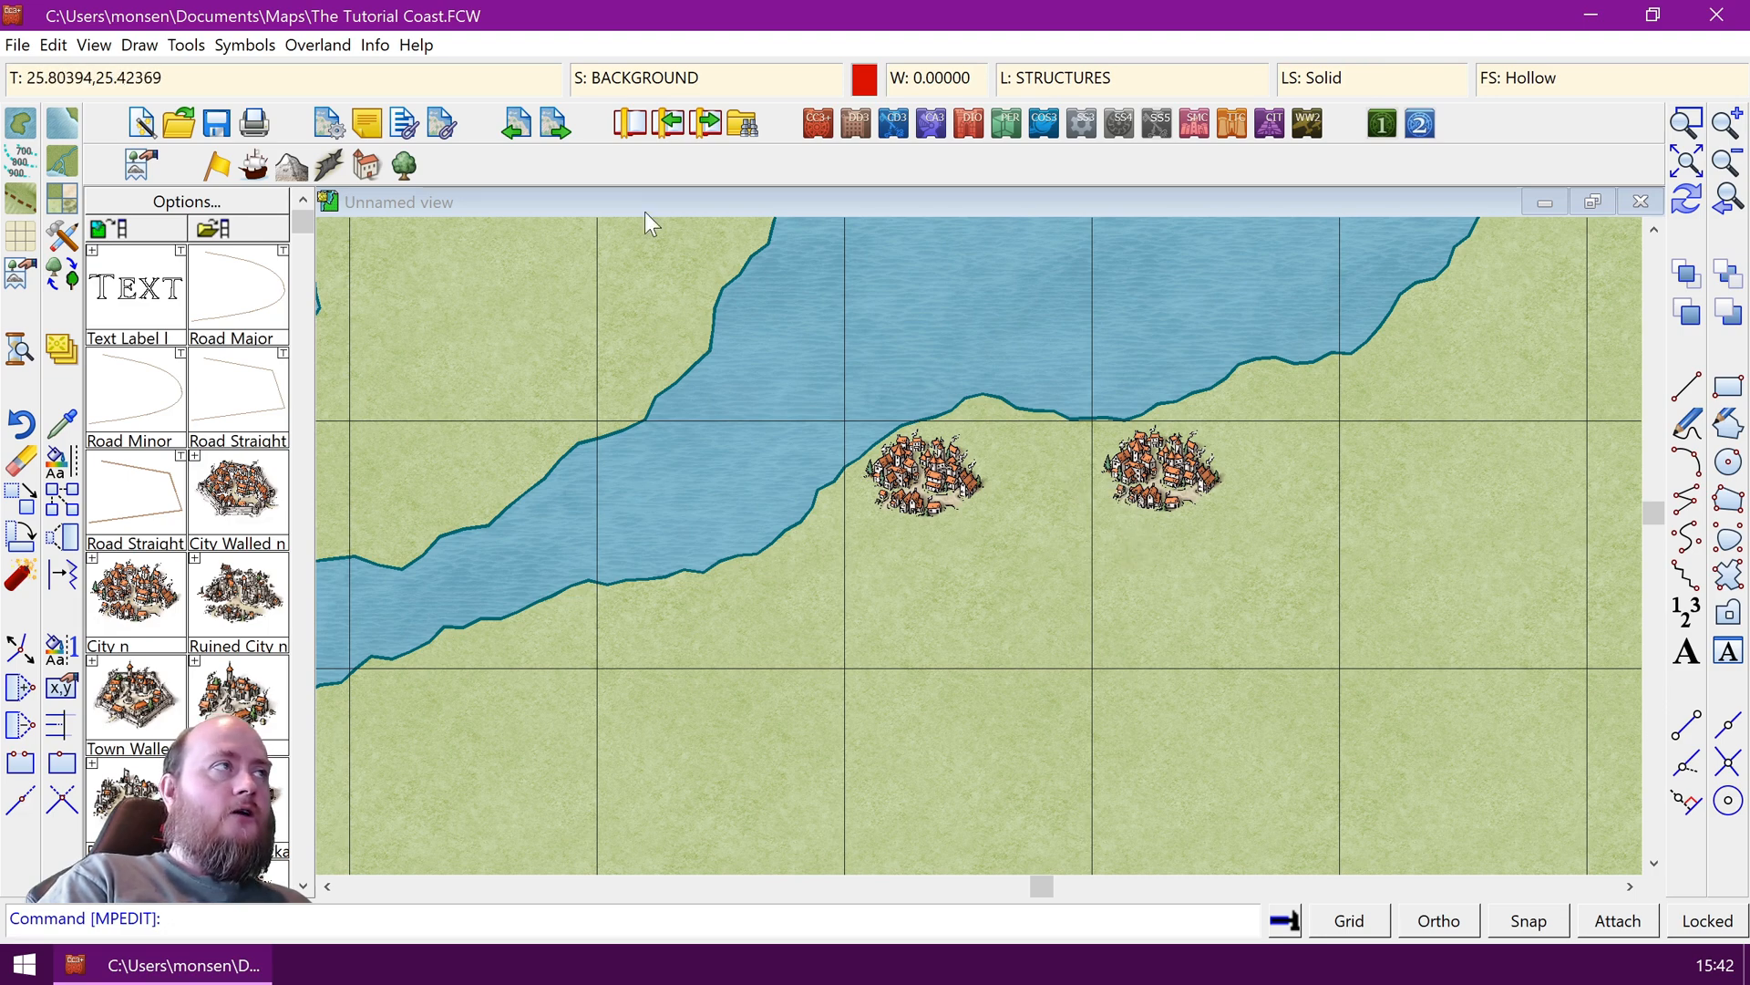
pyautogui.click(630, 79)
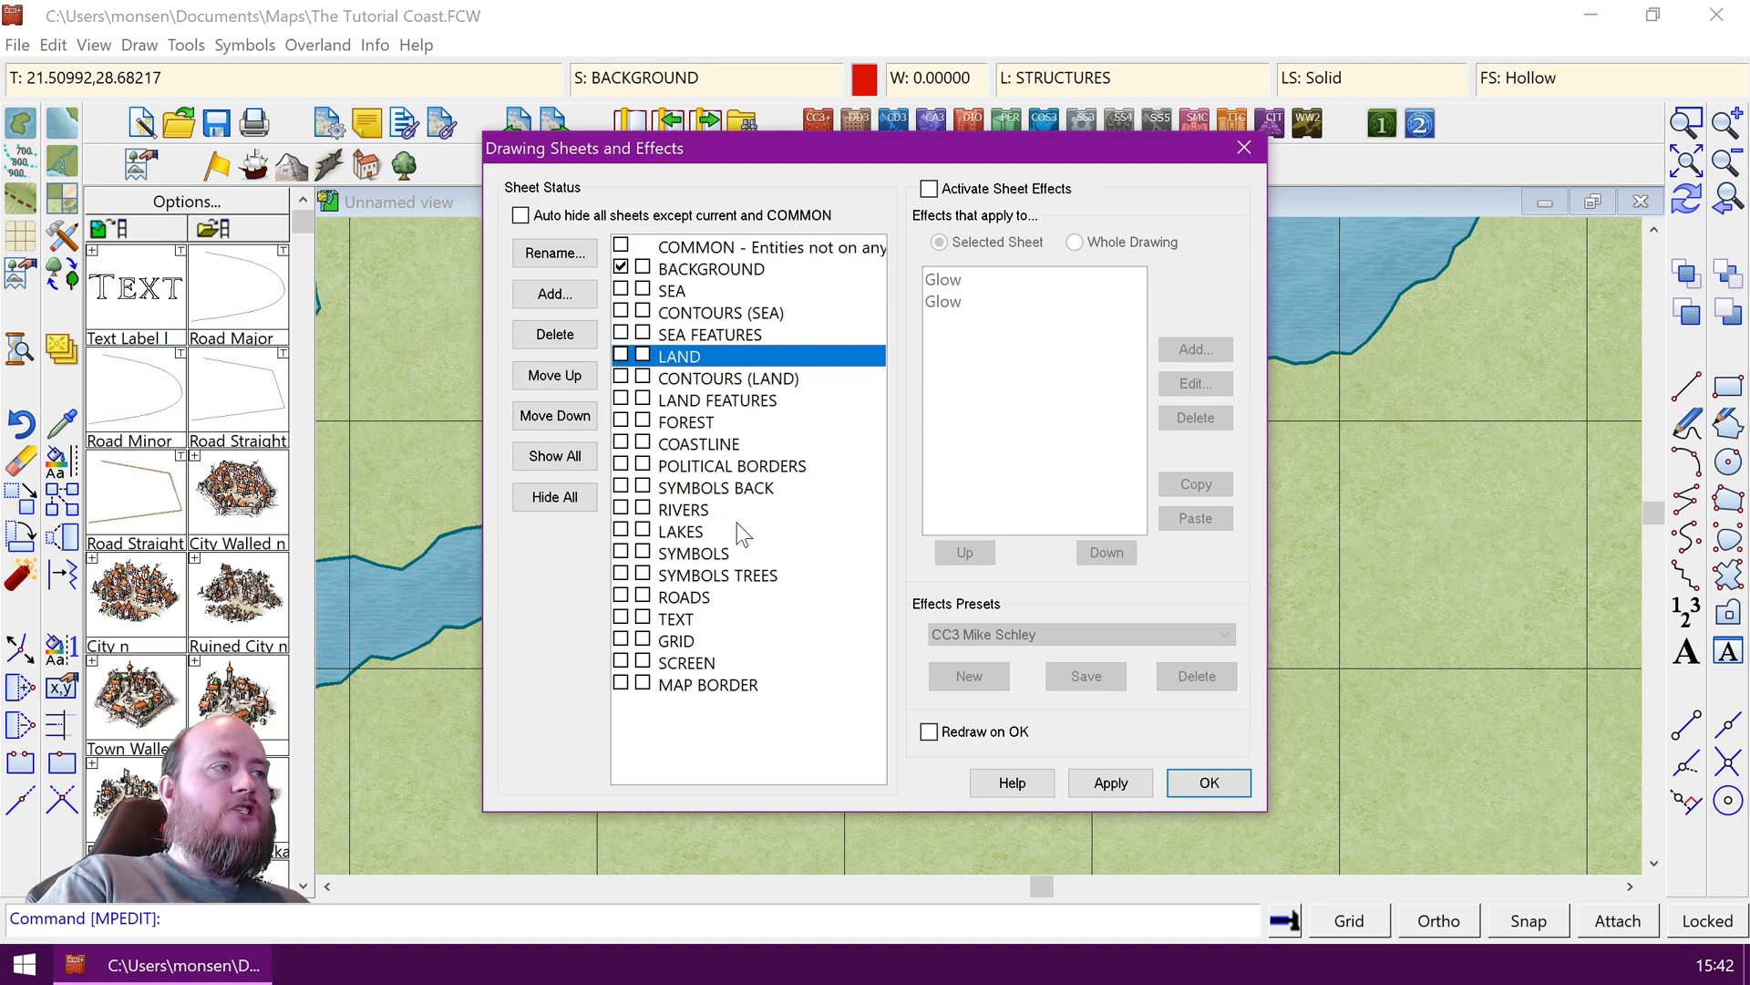
pyautogui.moveTo(850, 155); pyautogui.dragTo(643, 118)
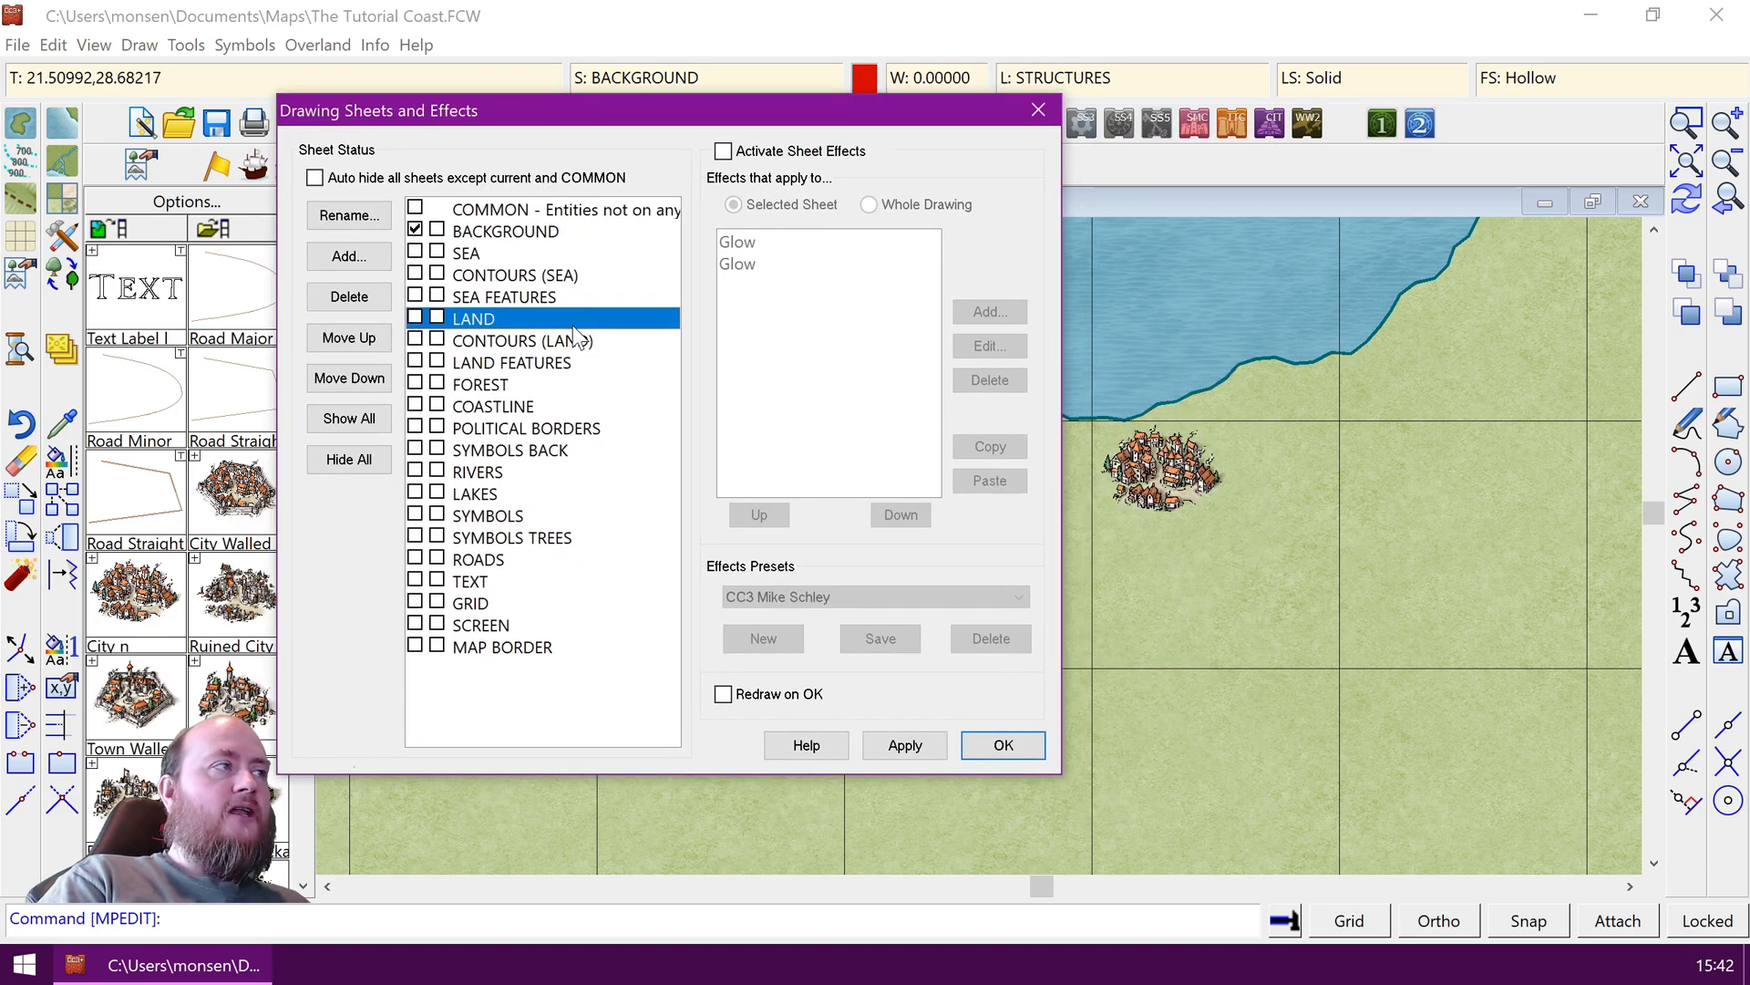
pyautogui.click(1003, 746)
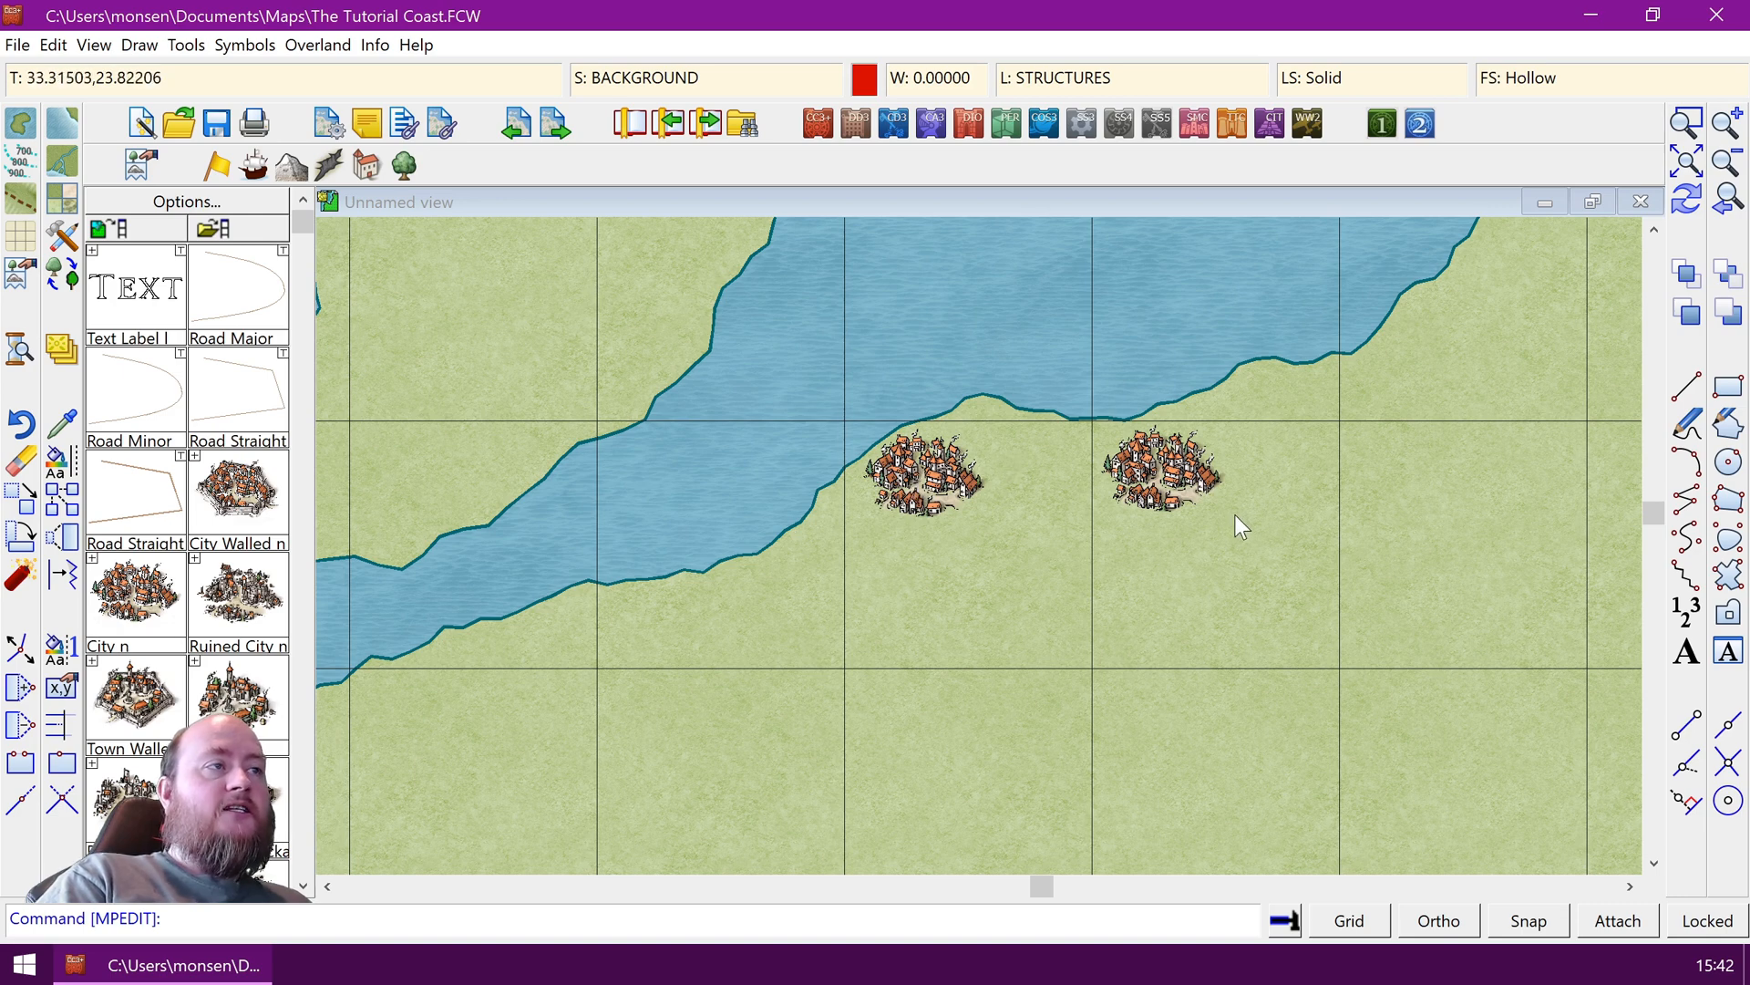
# Change the sheet property of the mainland polygon to SCREEN and redraw the map
pyautogui.click(71, 462)
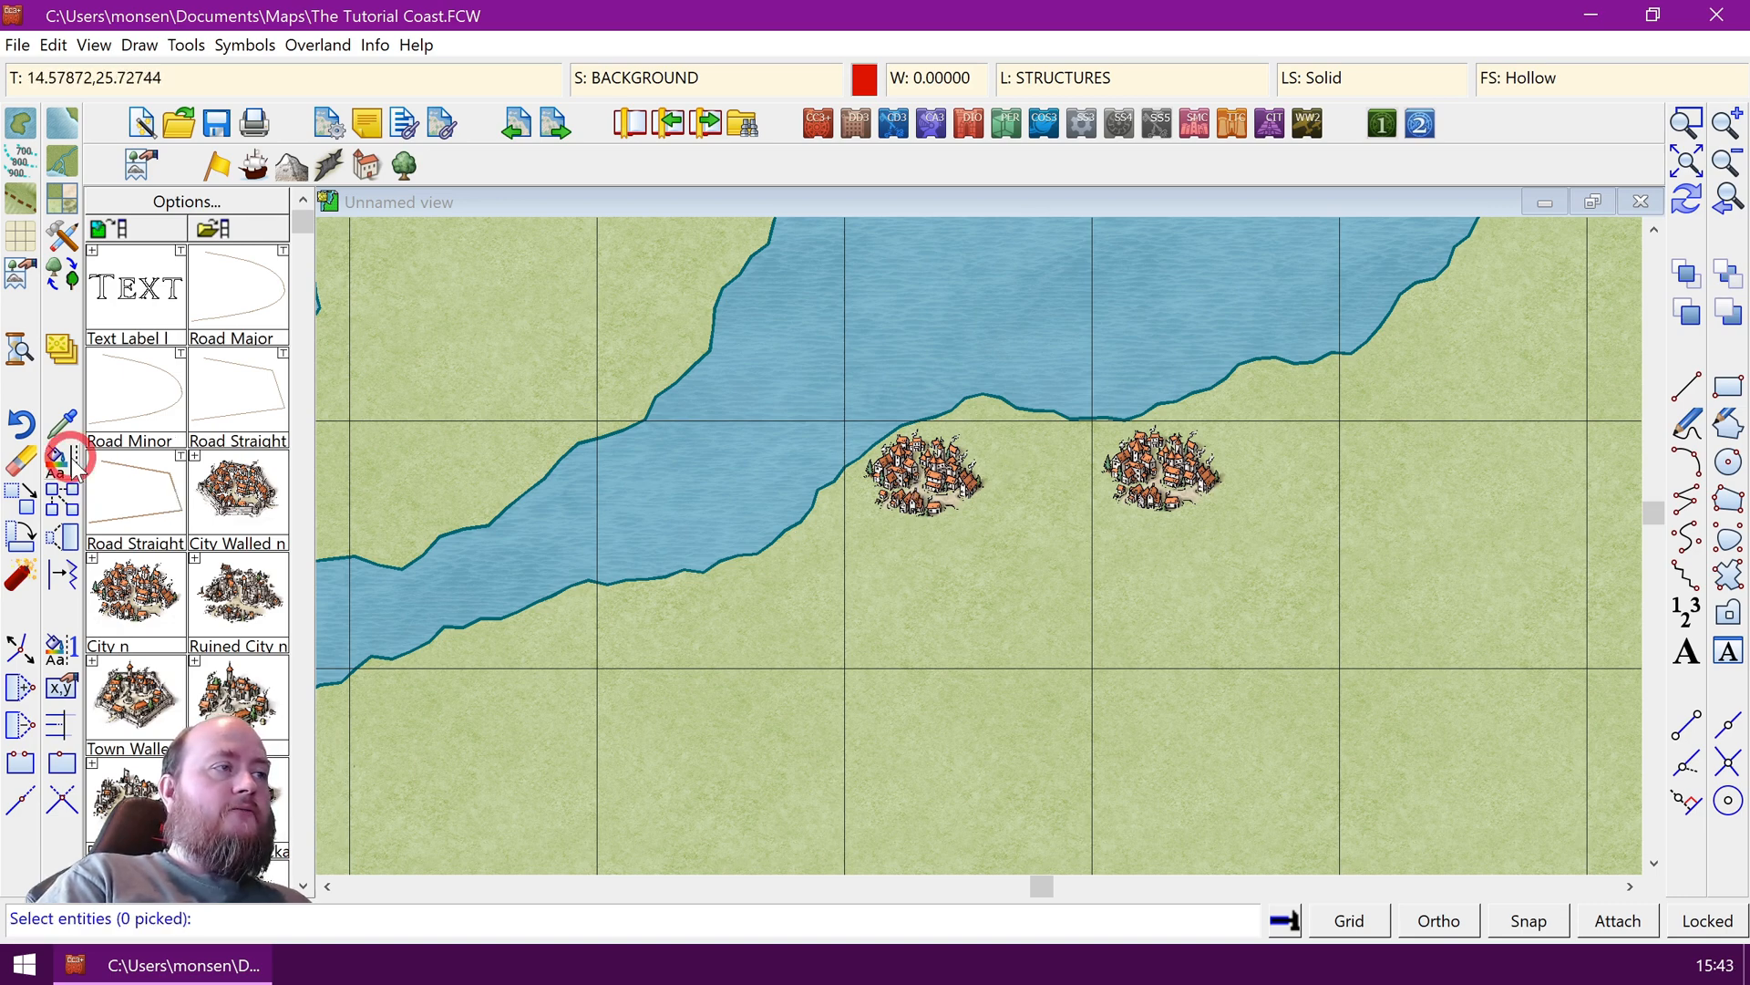
pyautogui.click(770, 545)
pyautogui.rightClick(576, 564)
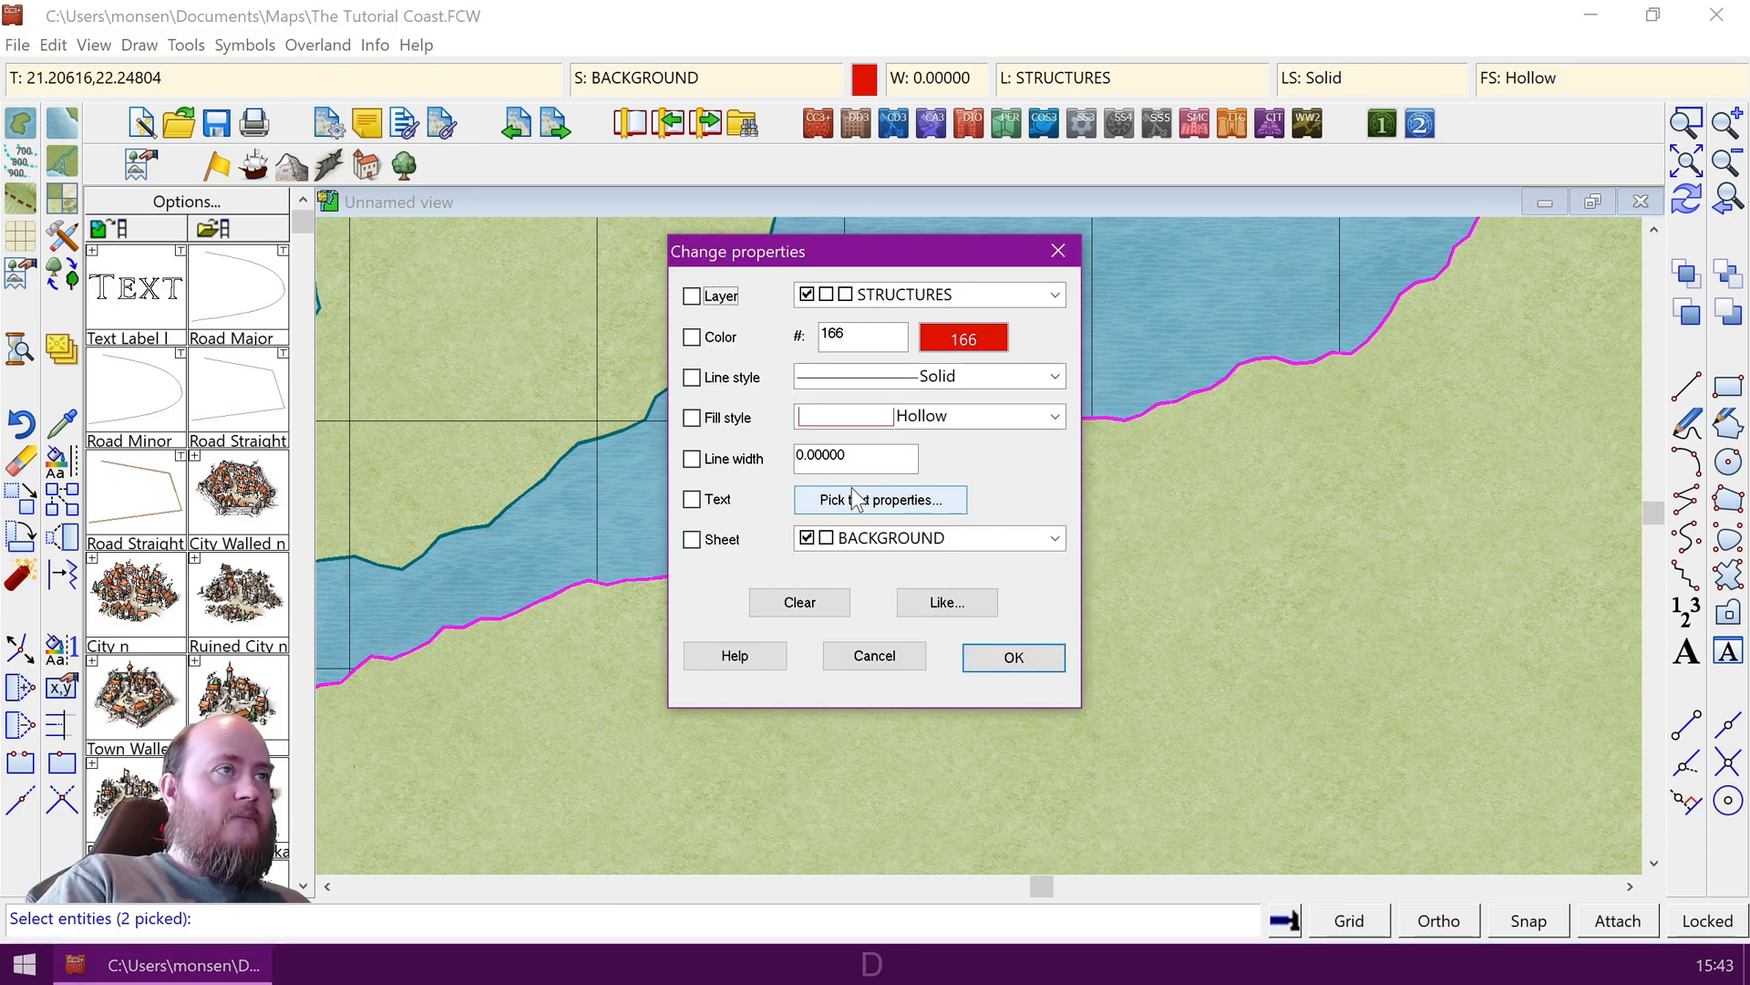
pyautogui.click(692, 539)
pyautogui.click(921, 538)
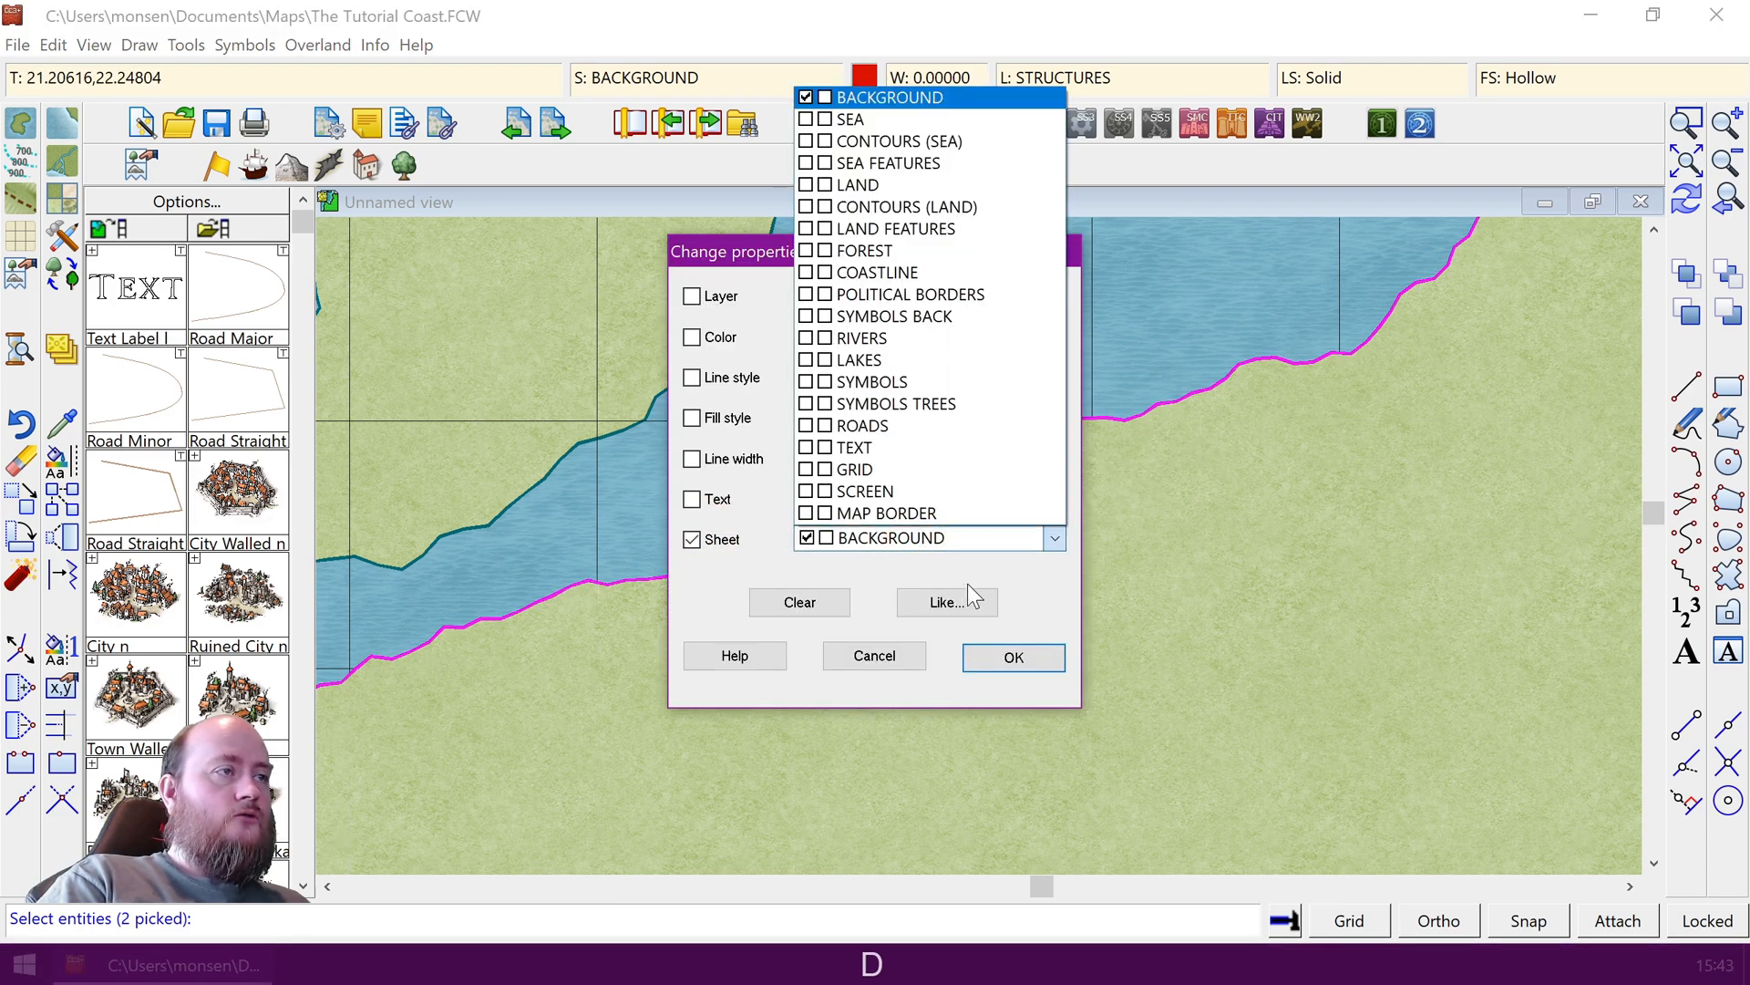
pyautogui.click(916, 494)
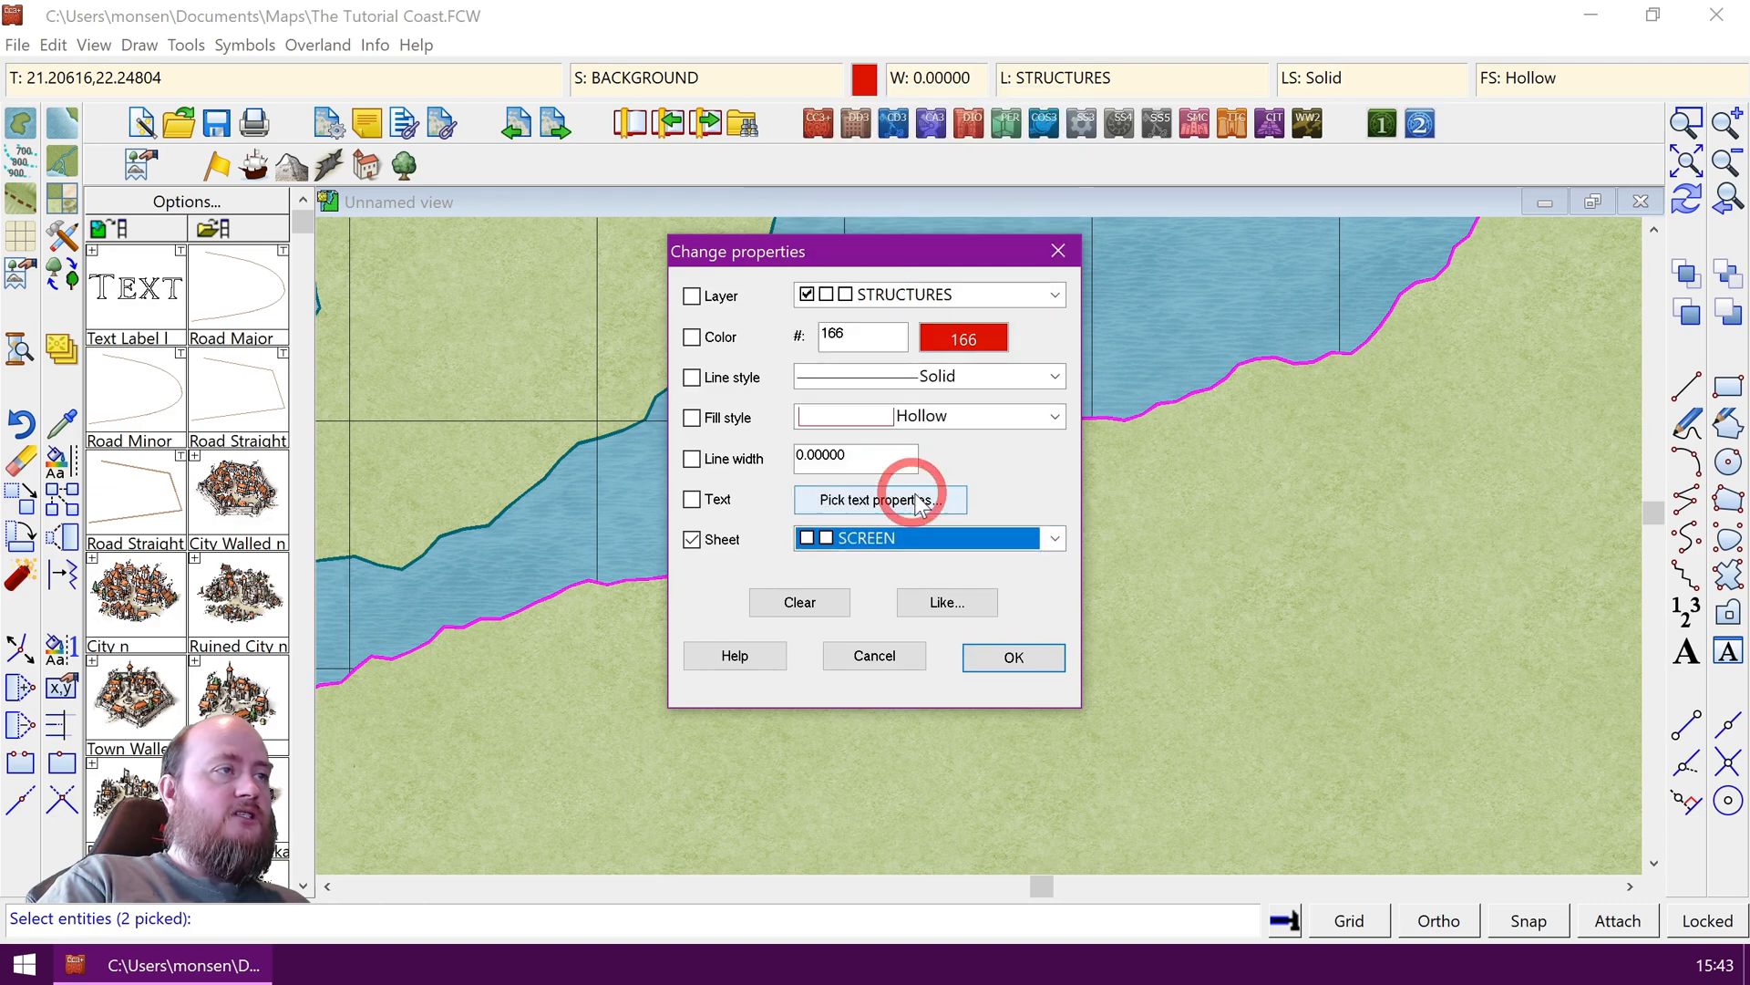
pyautogui.click(1013, 656)
pyautogui.hotkey('ctrl', 'r')
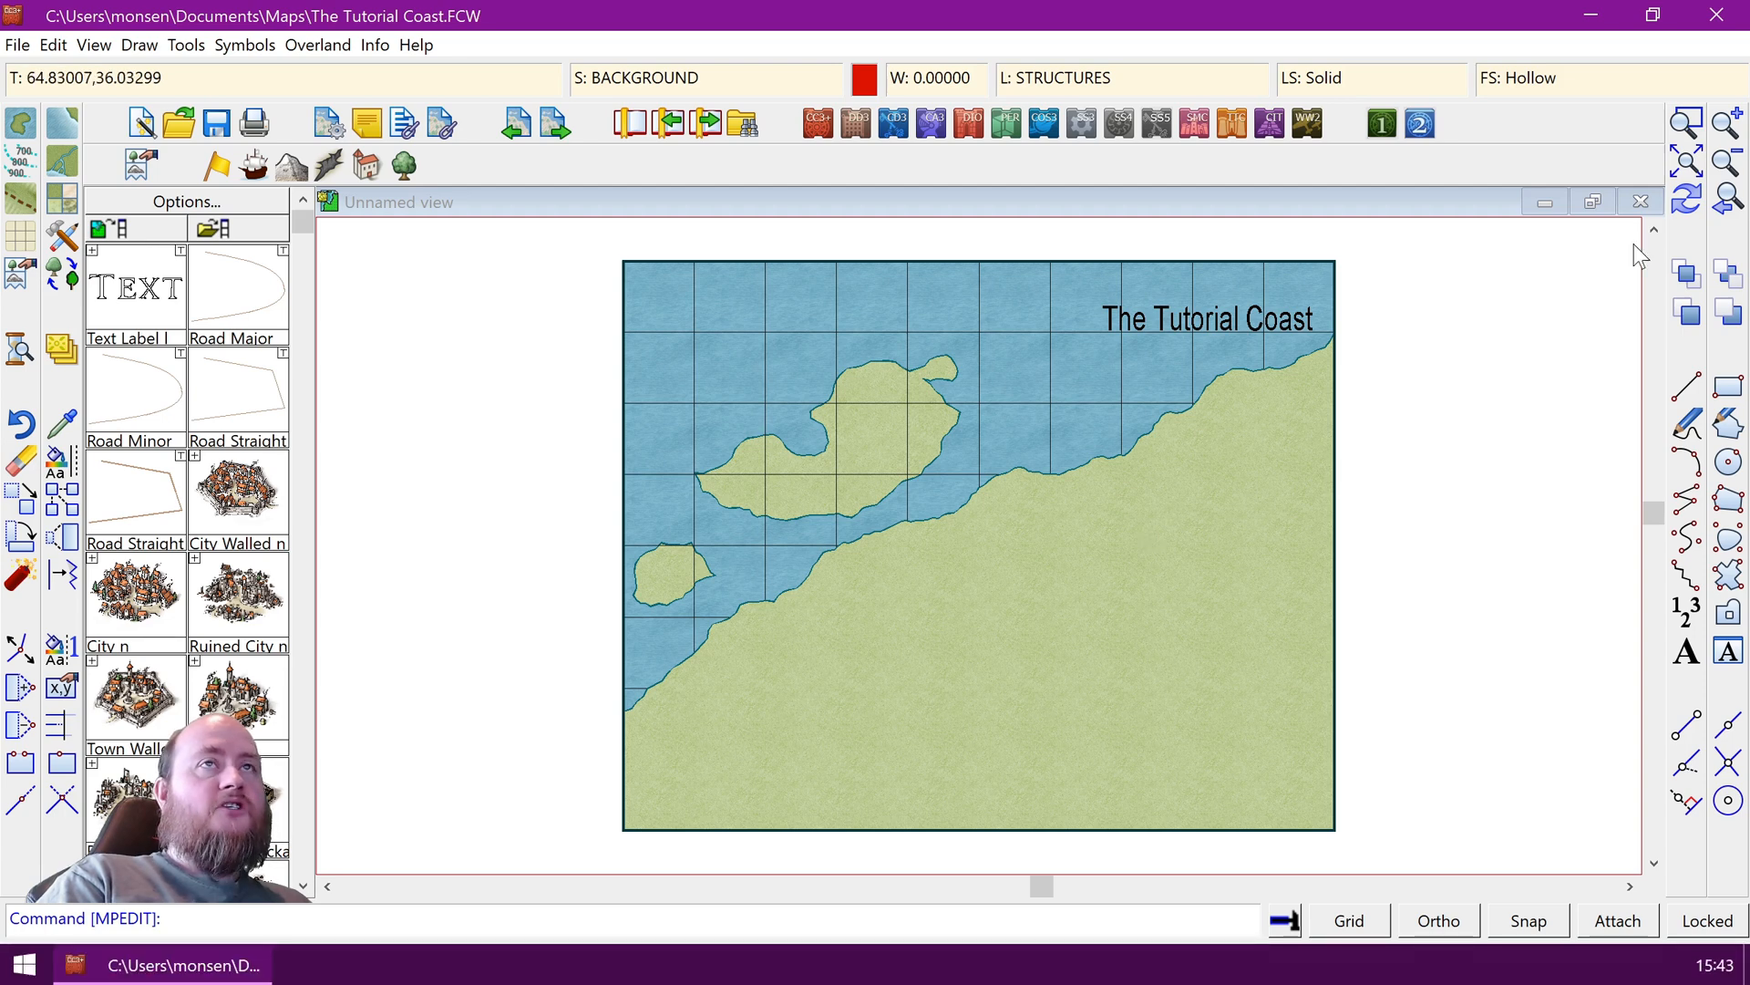
# List the entity properties of the western city symbol near the mainland coast, check its sheet, and close the listing
pyautogui.click(1686, 121)
pyautogui.click(902, 453)
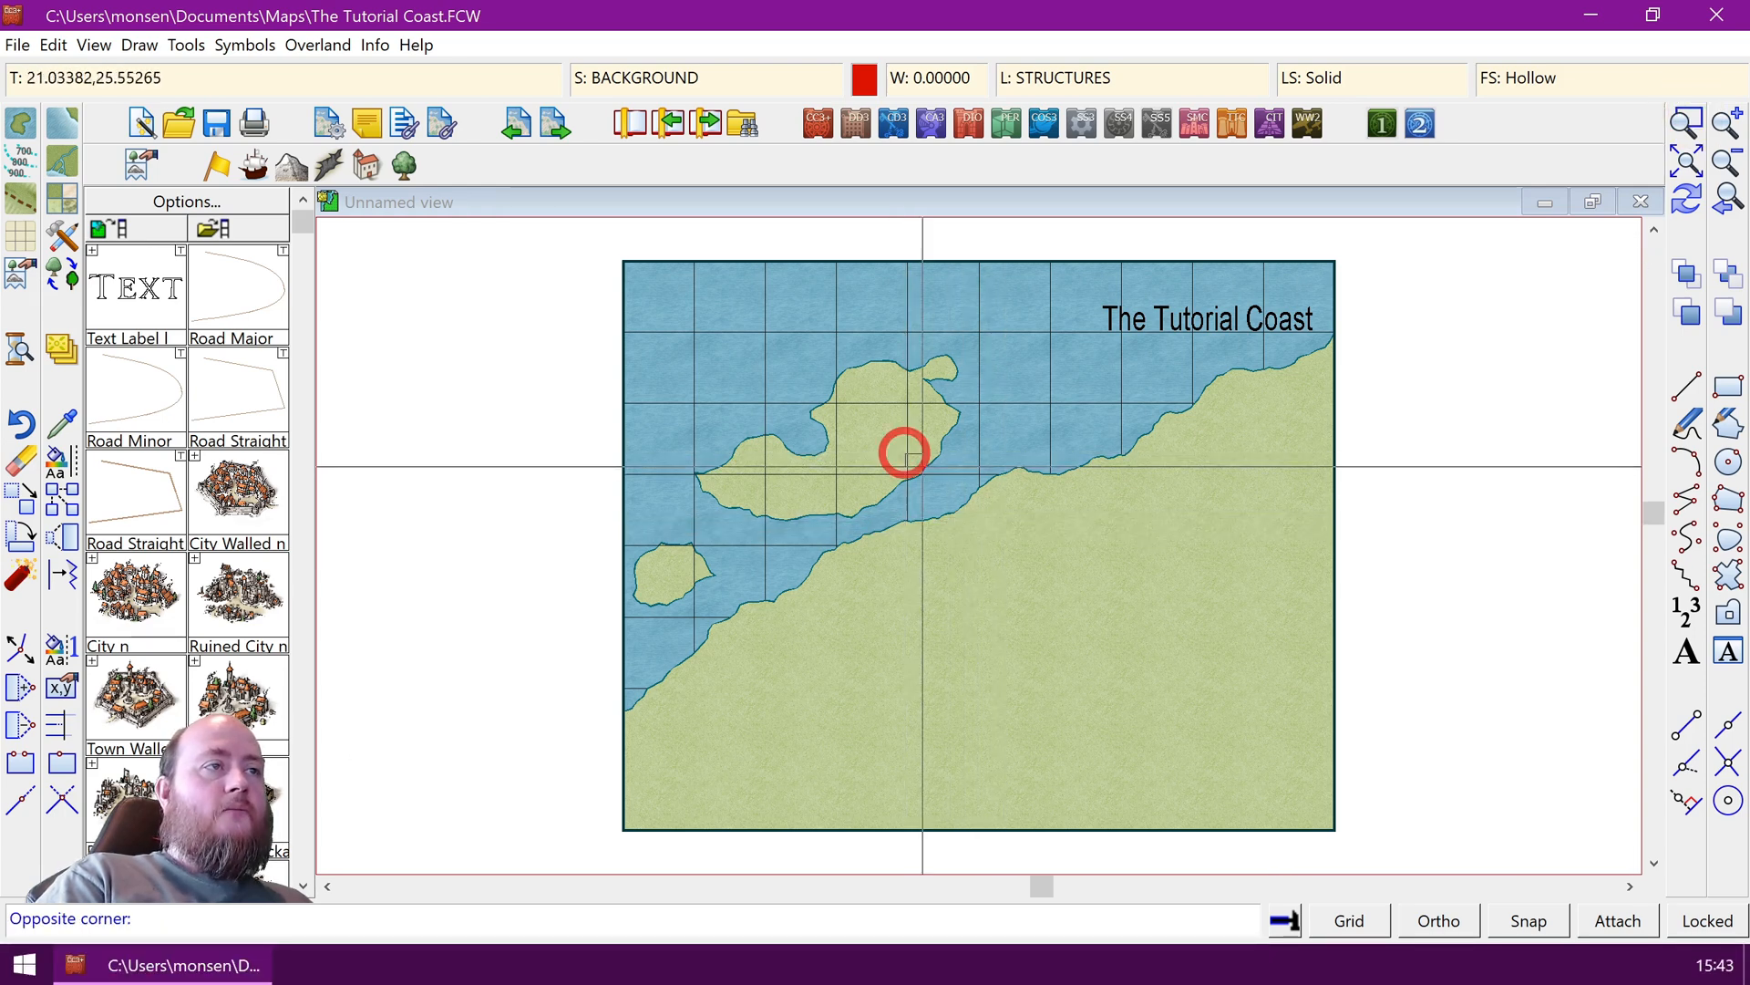
pyautogui.click(1103, 594)
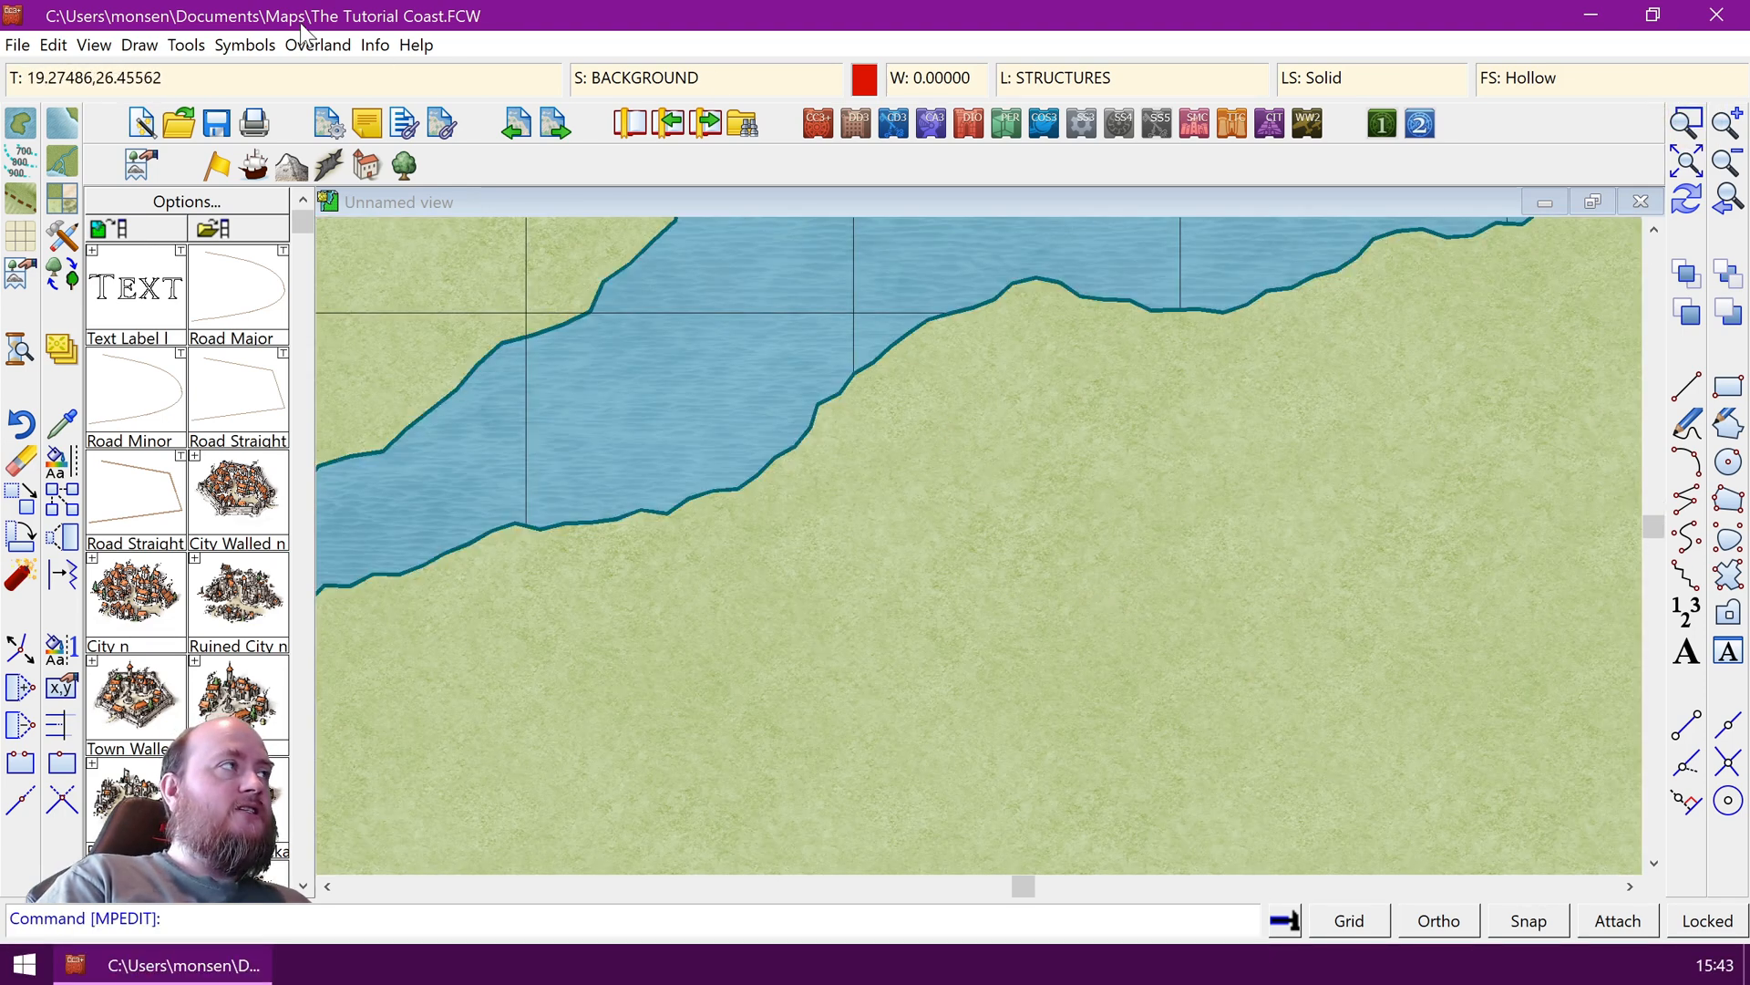
pyautogui.click(374, 45)
pyautogui.click(382, 67)
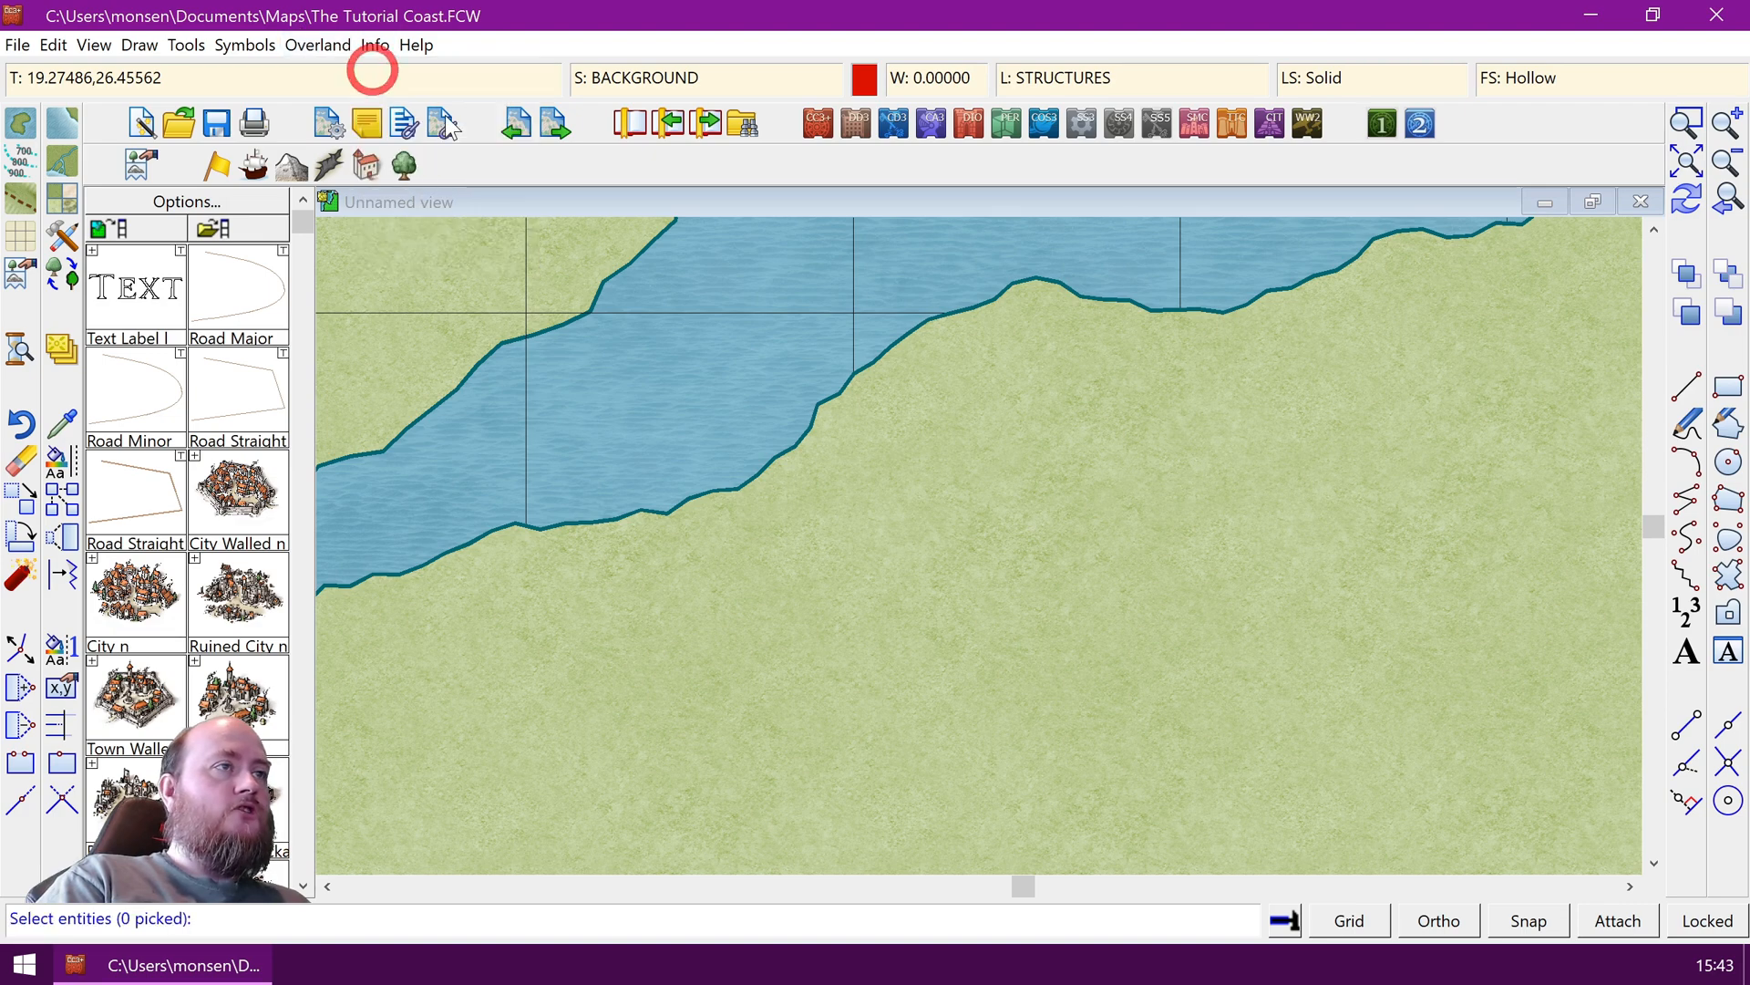
pyautogui.click(934, 371)
pyautogui.click(1024, 488)
pyautogui.press('d')
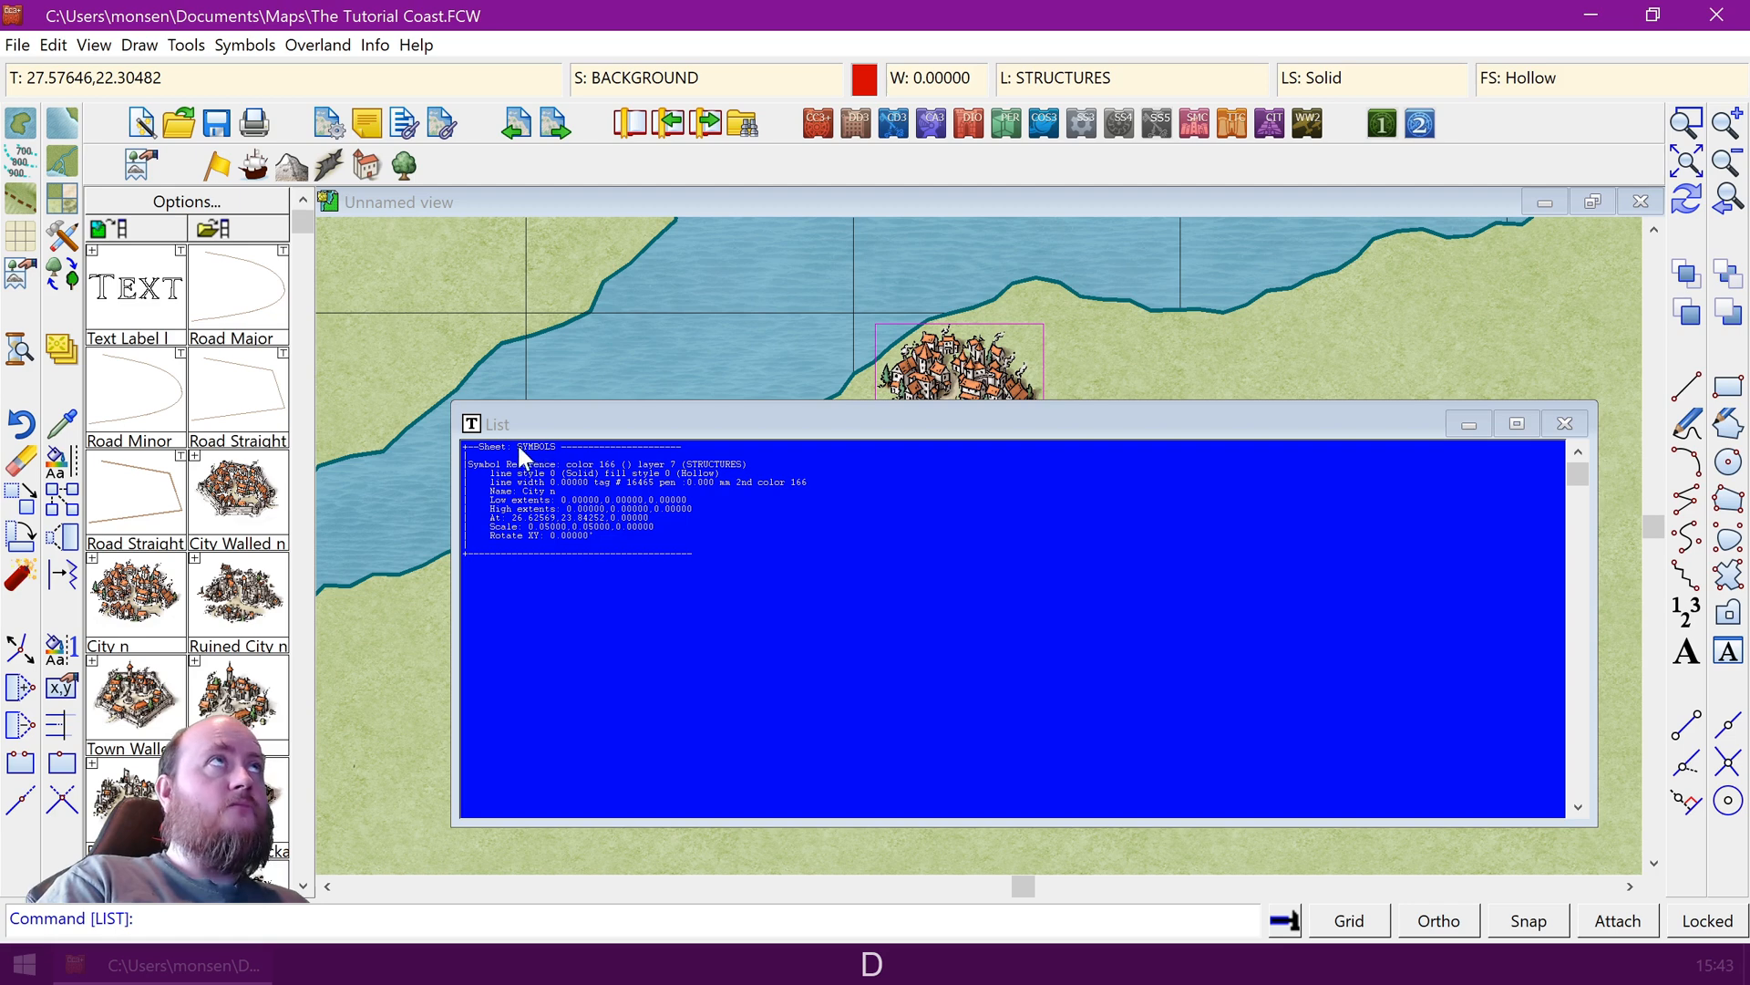
pyautogui.click(1565, 422)
# List the entity properties of the mainland polygon, check which sheet it is on, and close the listing
pyautogui.click(375, 45)
pyautogui.click(402, 73)
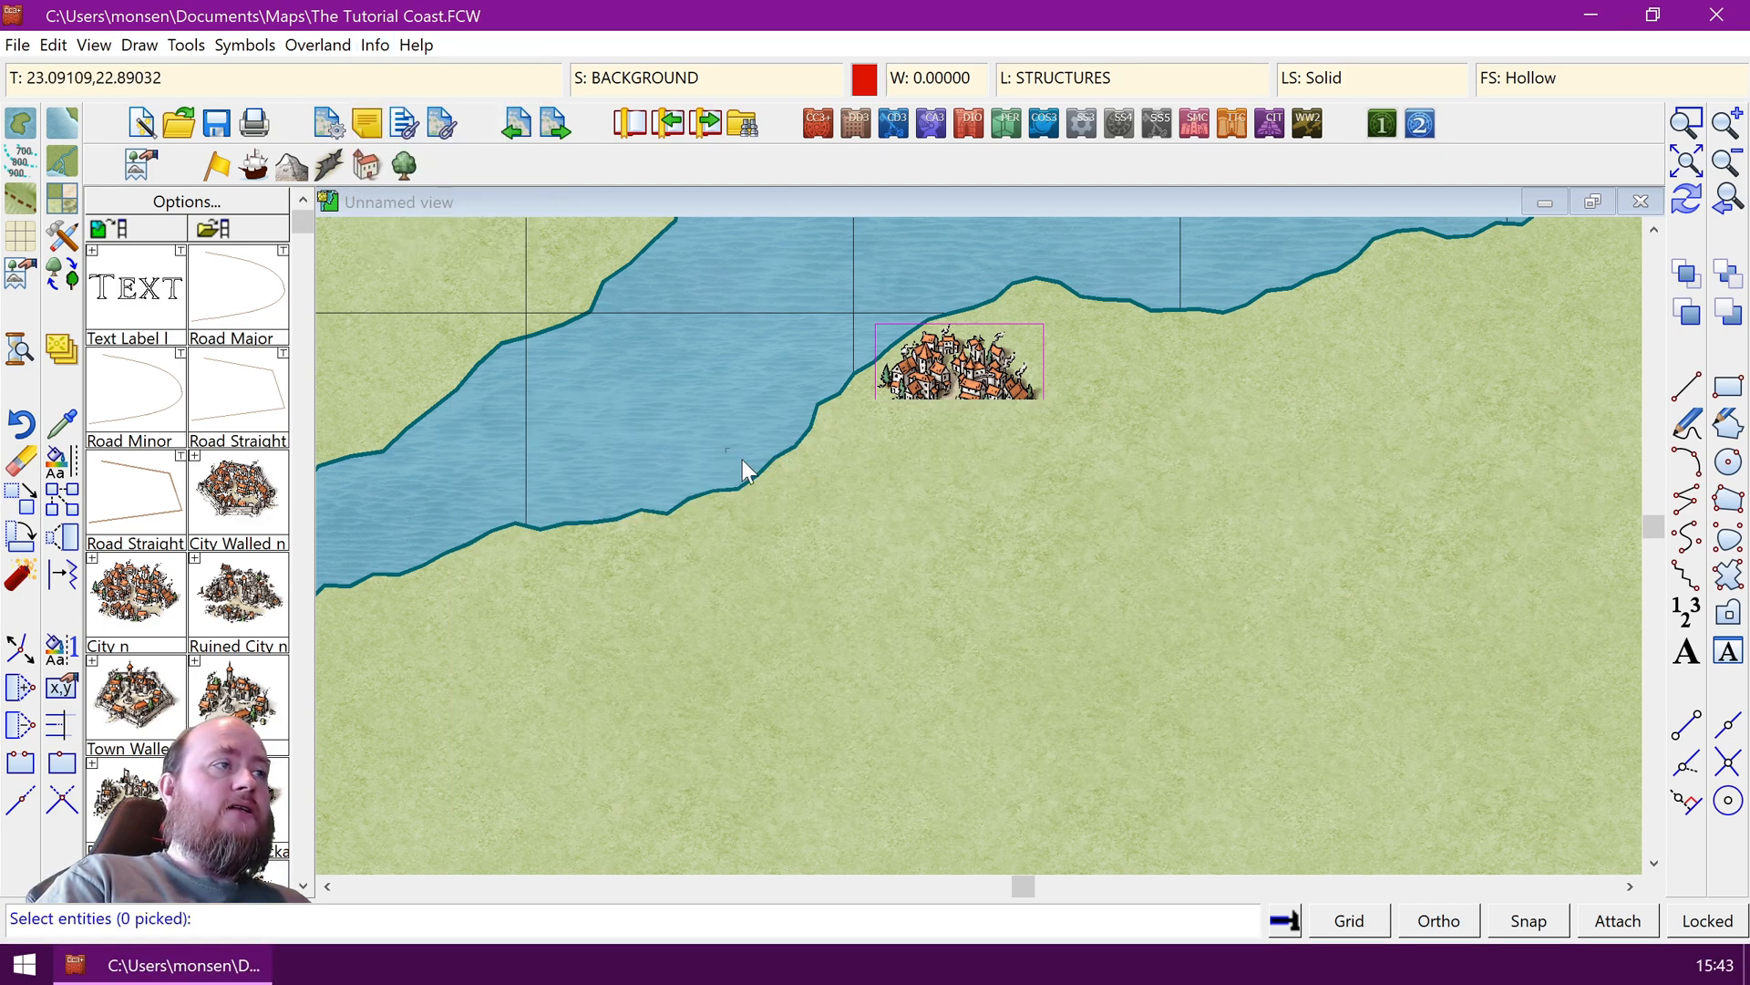
pyautogui.click(768, 468)
pyautogui.rightClick(621, 366)
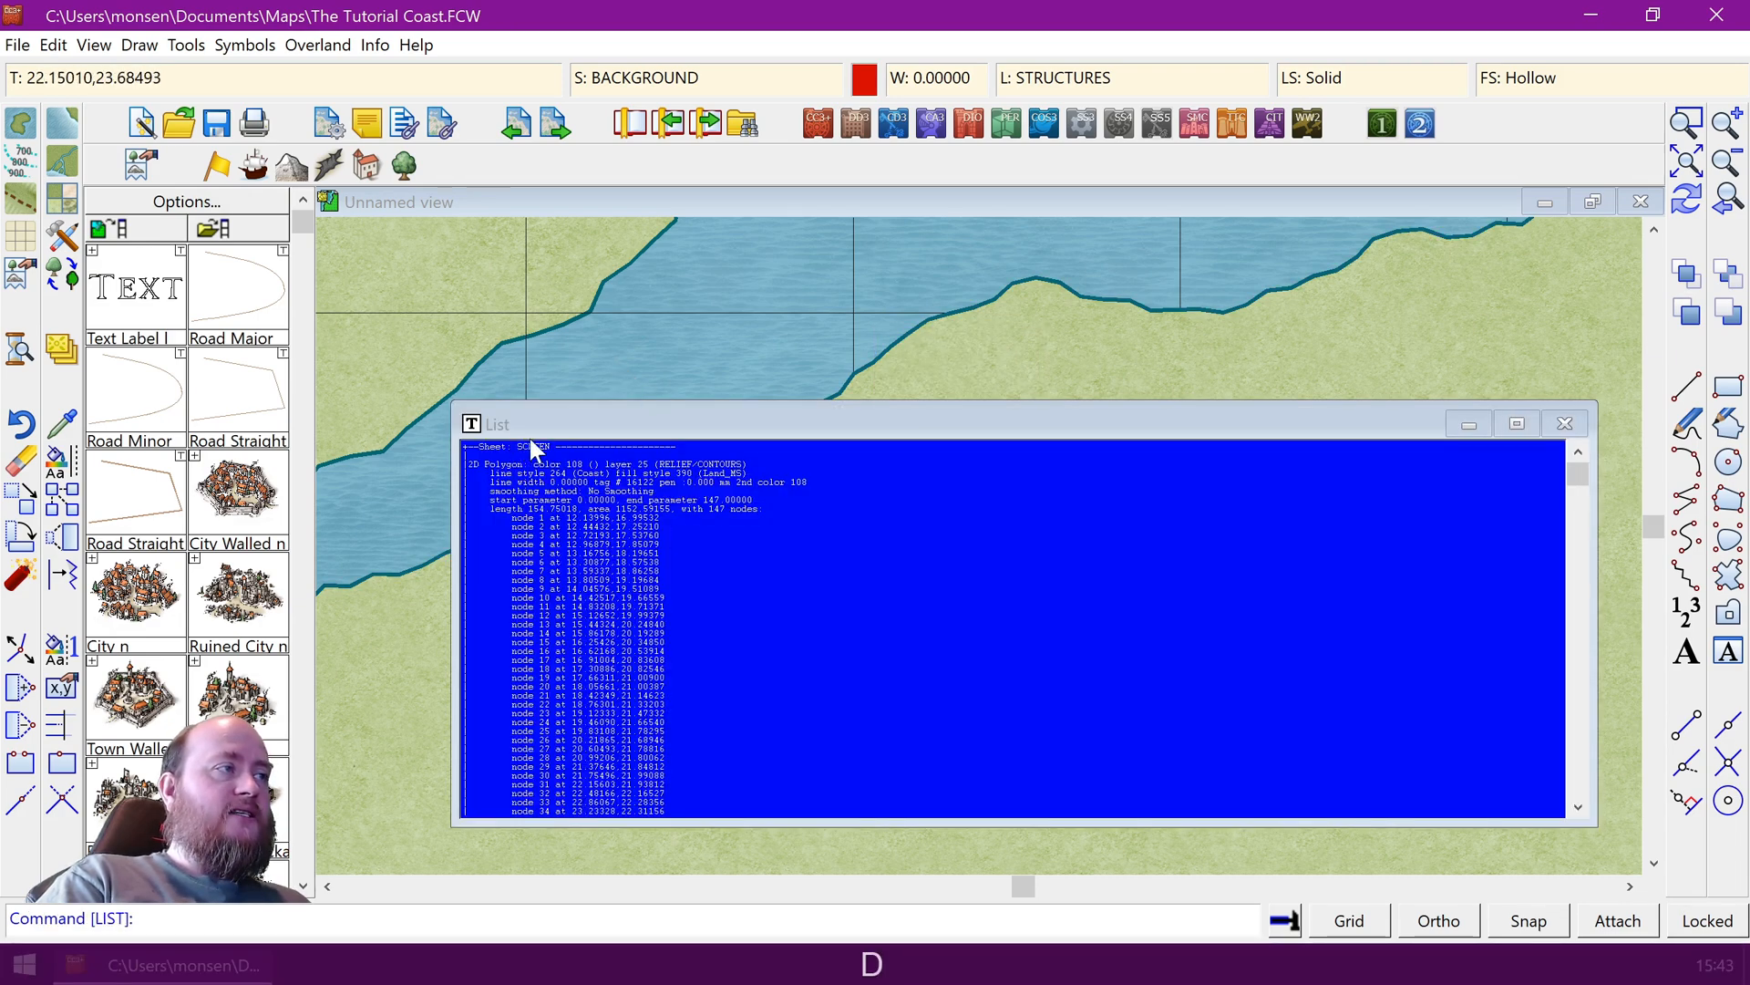
pyautogui.click(1565, 425)
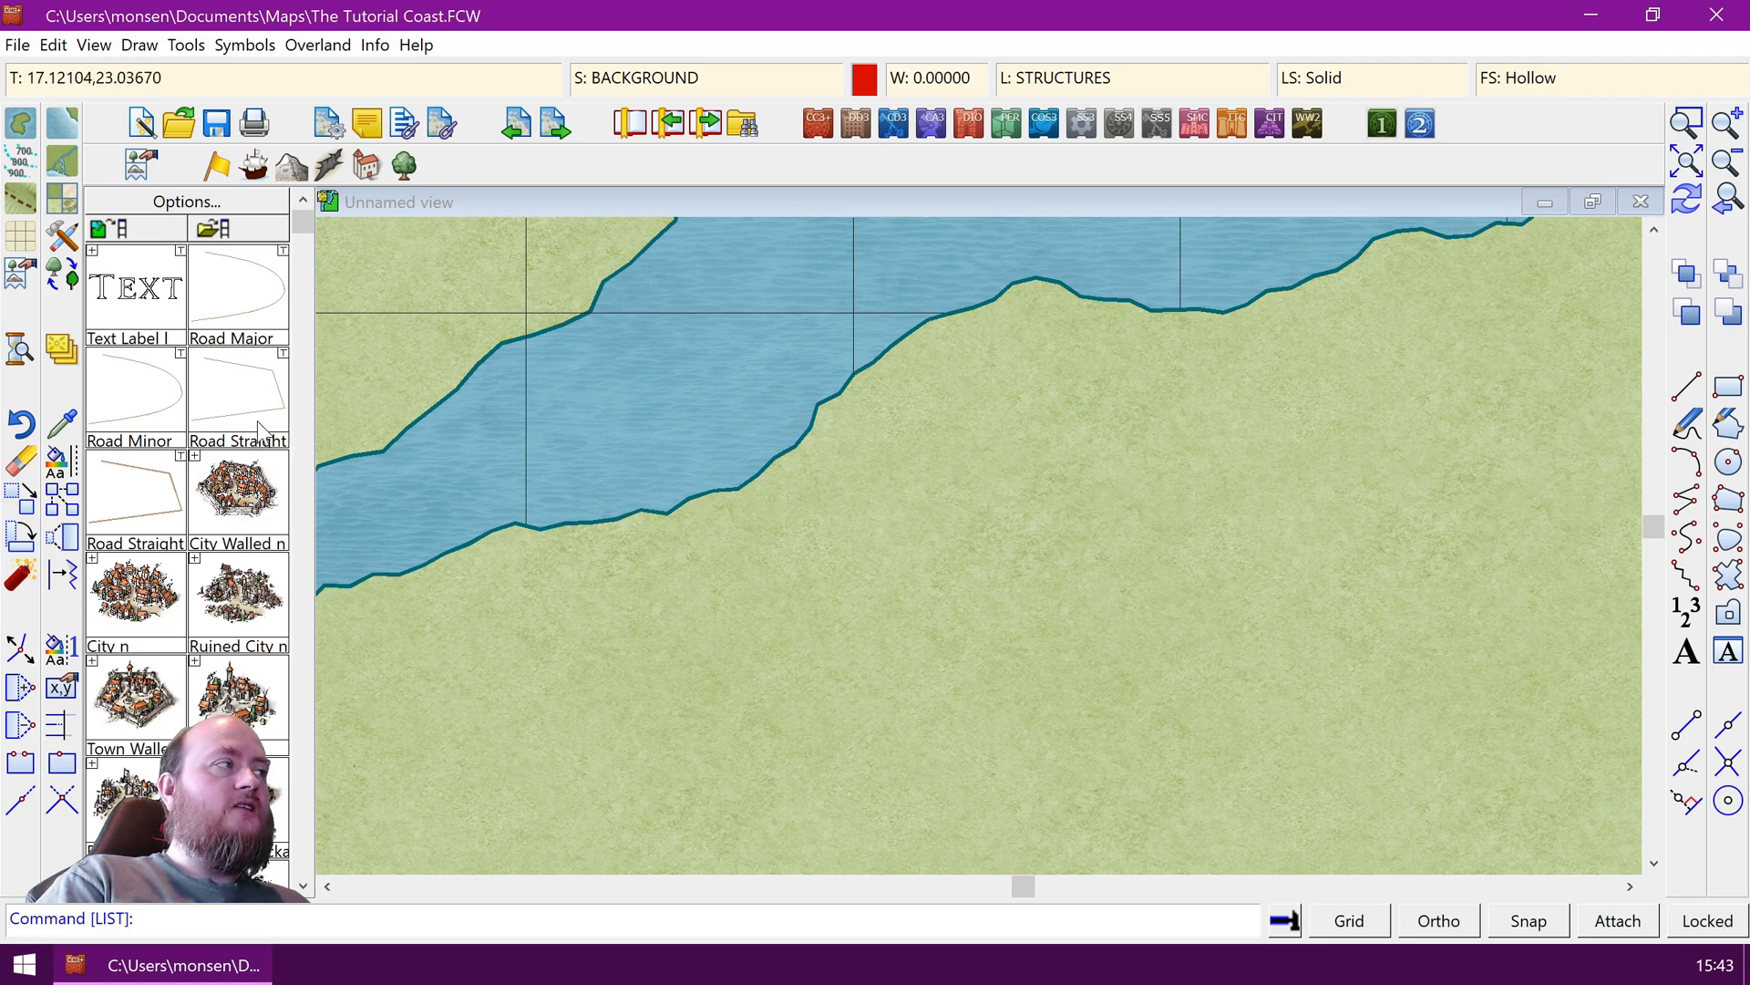
# Change the sheet property of the mainland polygon to LAND and redraw the map
pyautogui.click(766, 472)
pyautogui.rightClick(767, 474)
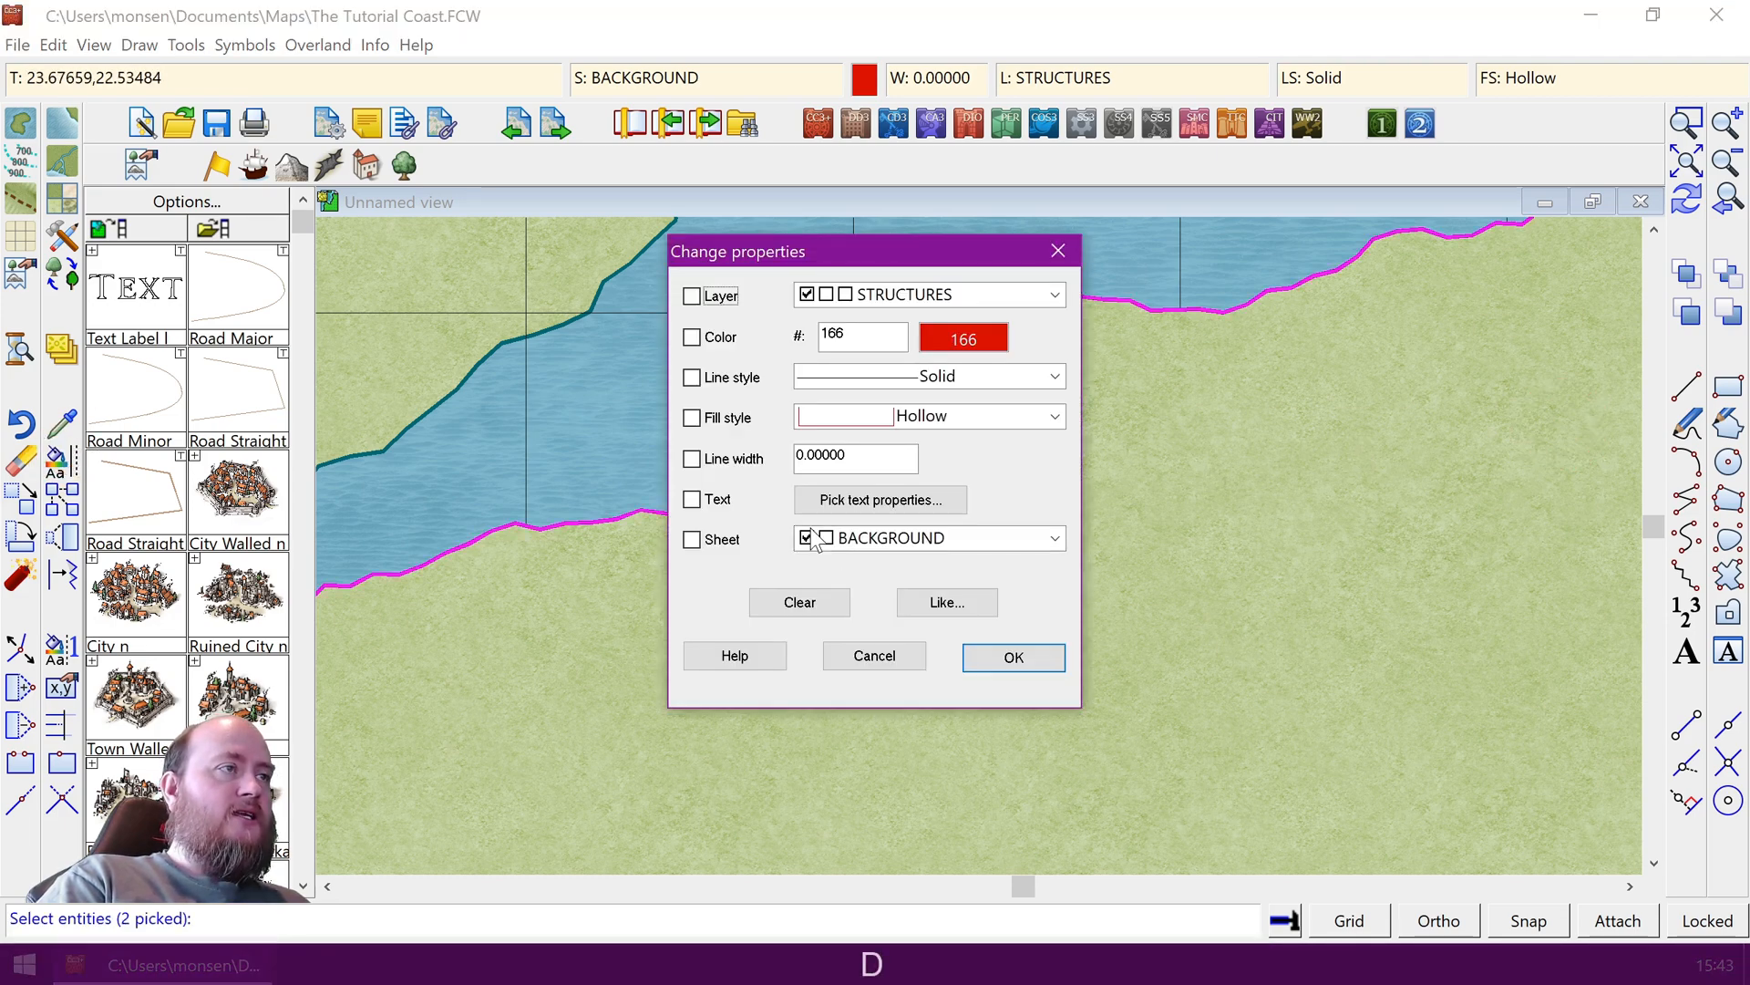
pyautogui.click(817, 538)
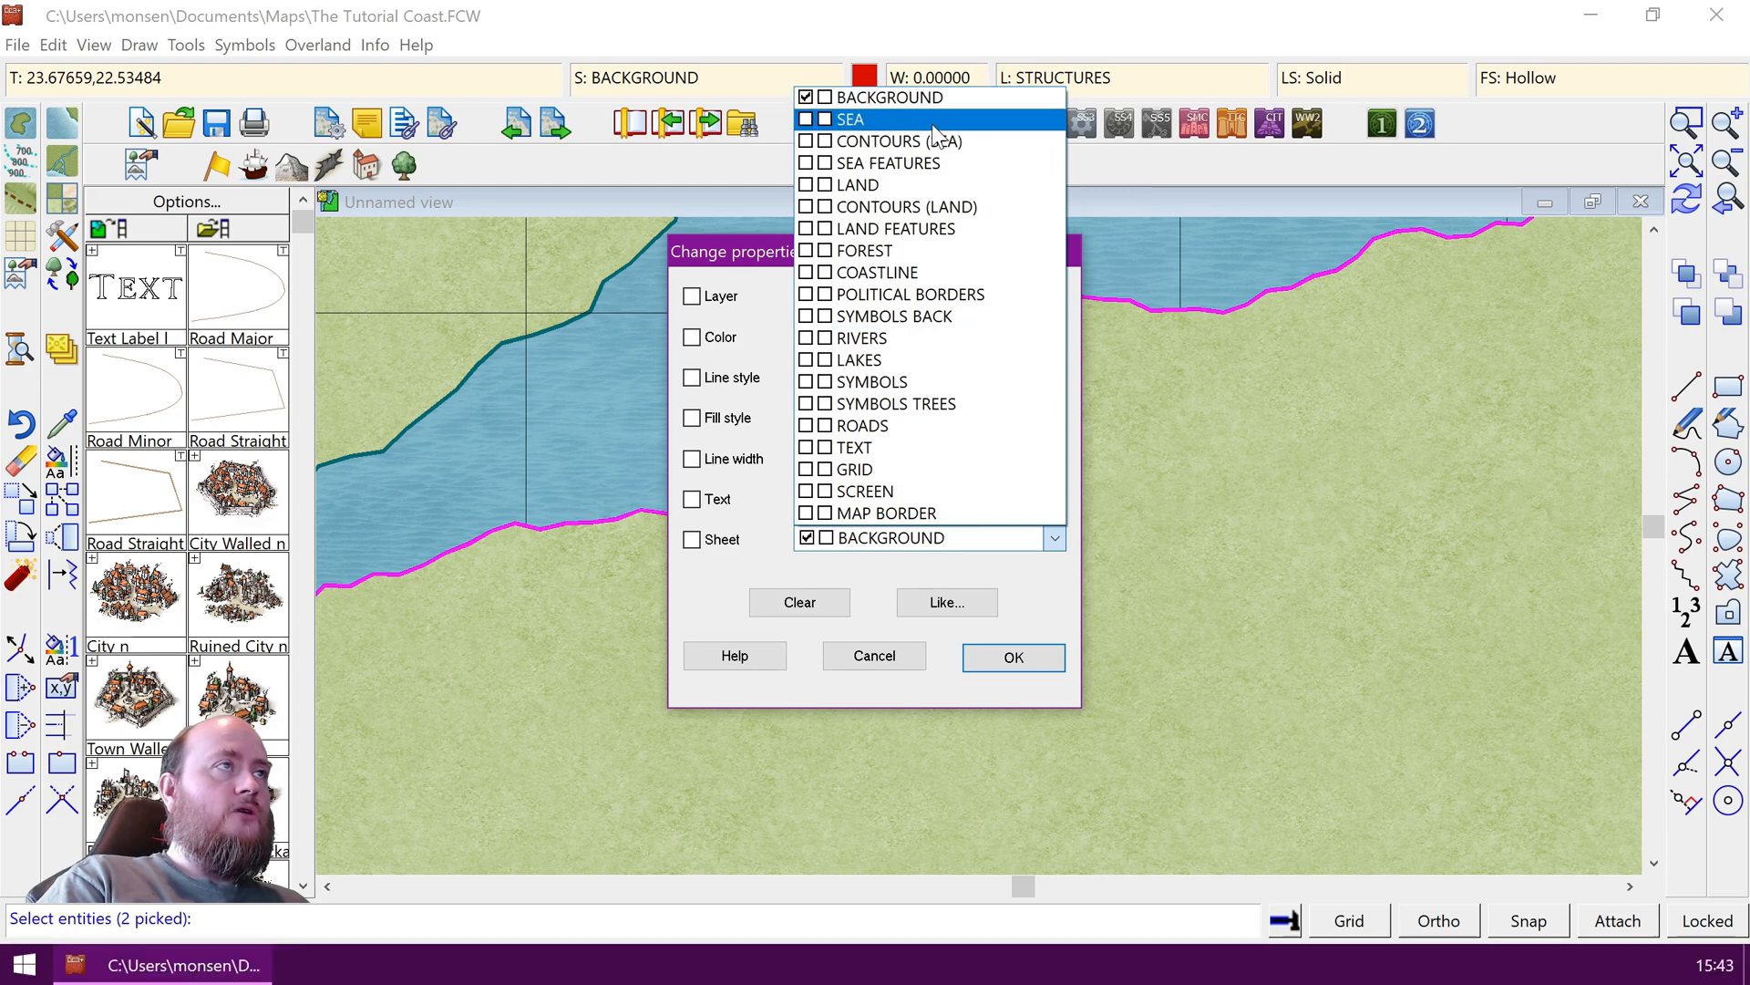
pyautogui.click(816, 186)
pyautogui.click(1025, 664)
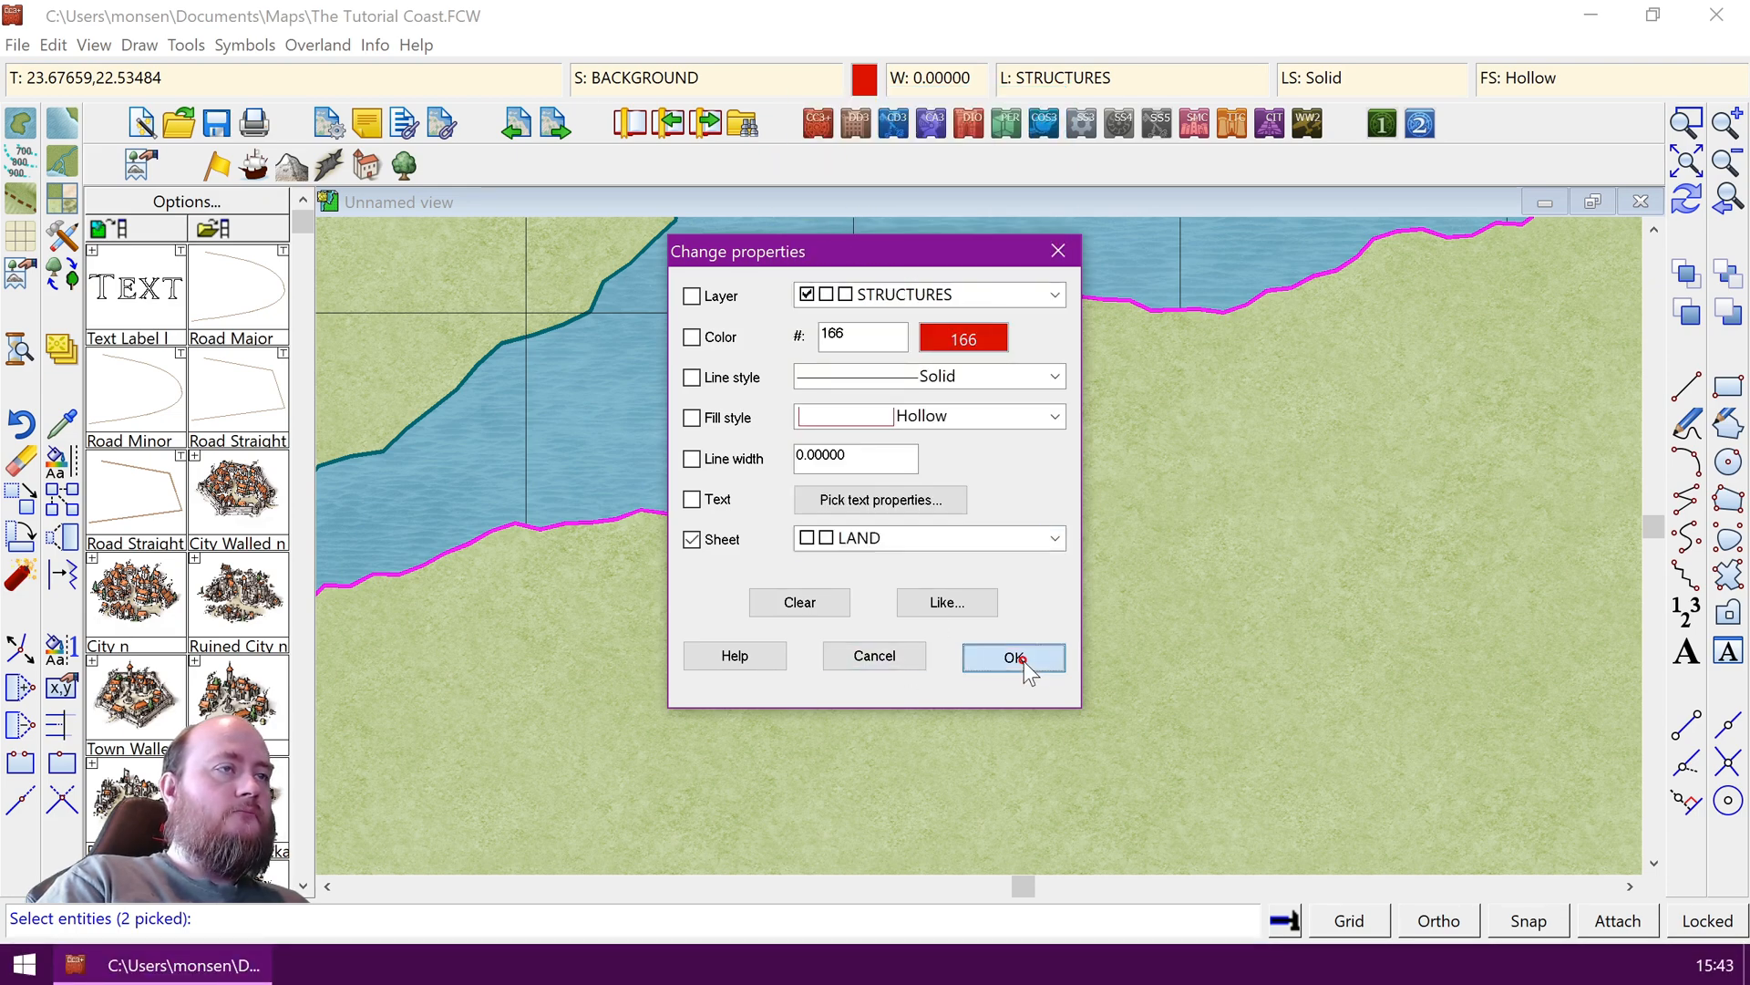
pyautogui.hotkey('ctrl', 'r')
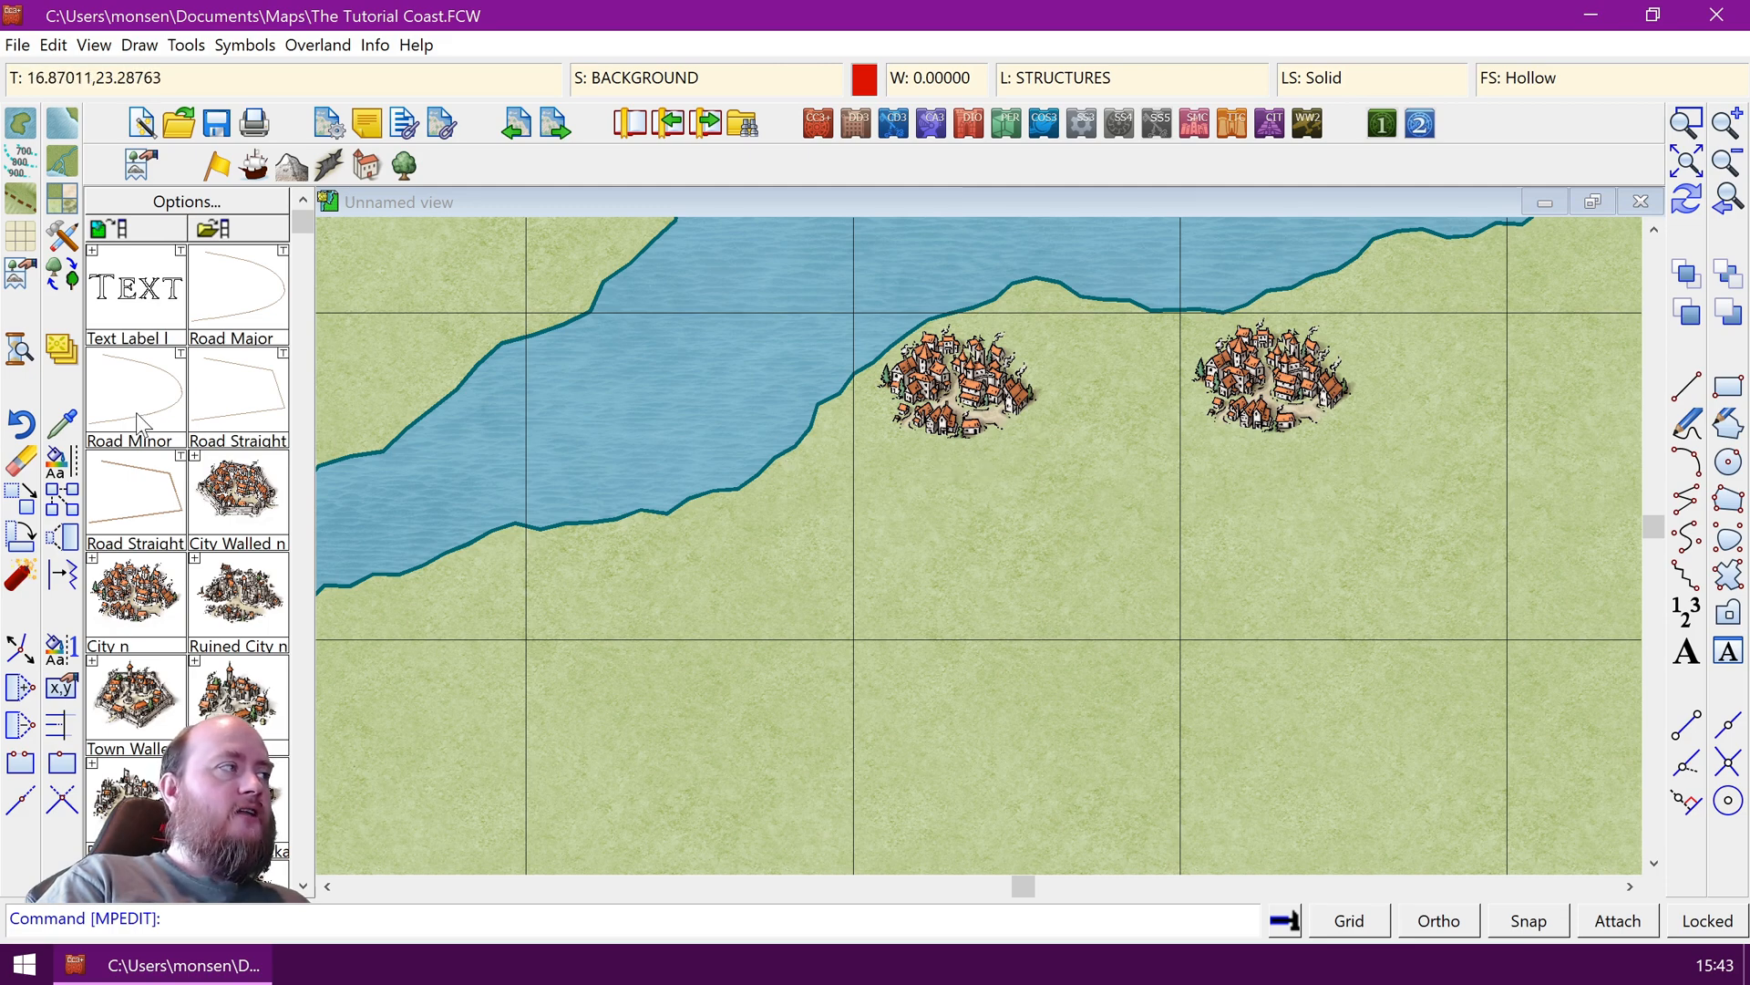
# Change the sheet property of the western city symbol to BACKGROUND and redraw the map
pyautogui.click(73, 466)
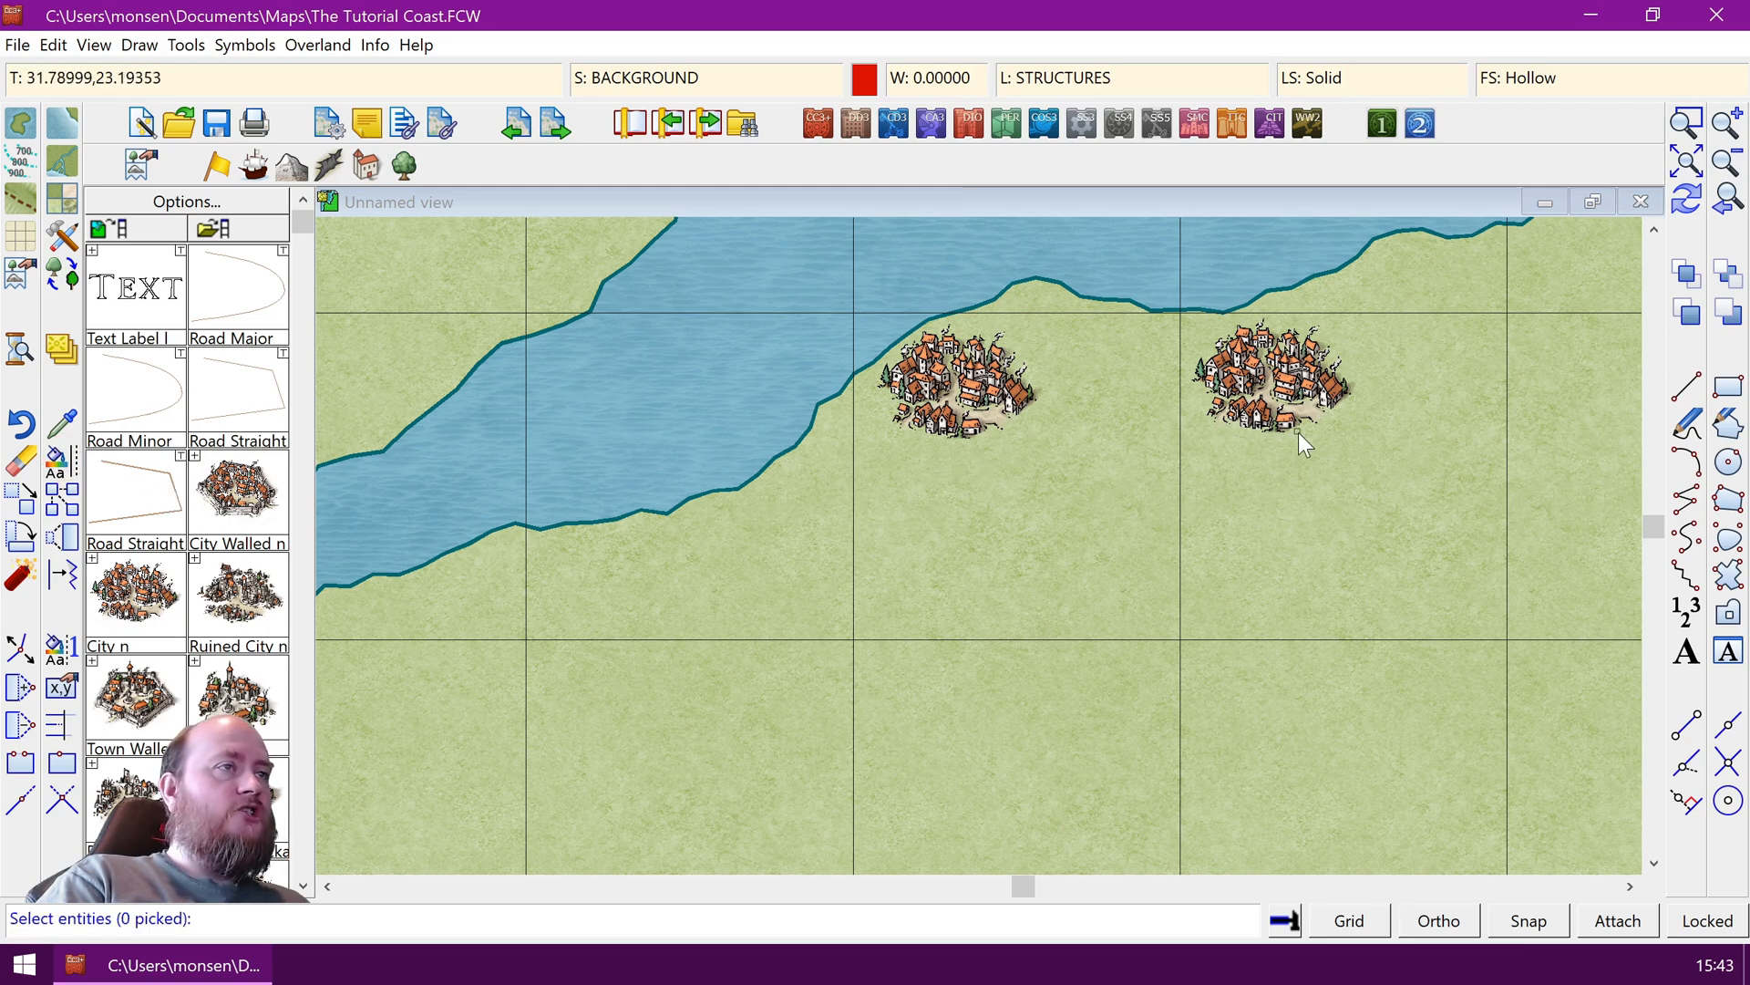
pyautogui.click(1031, 464)
pyautogui.click(958, 398)
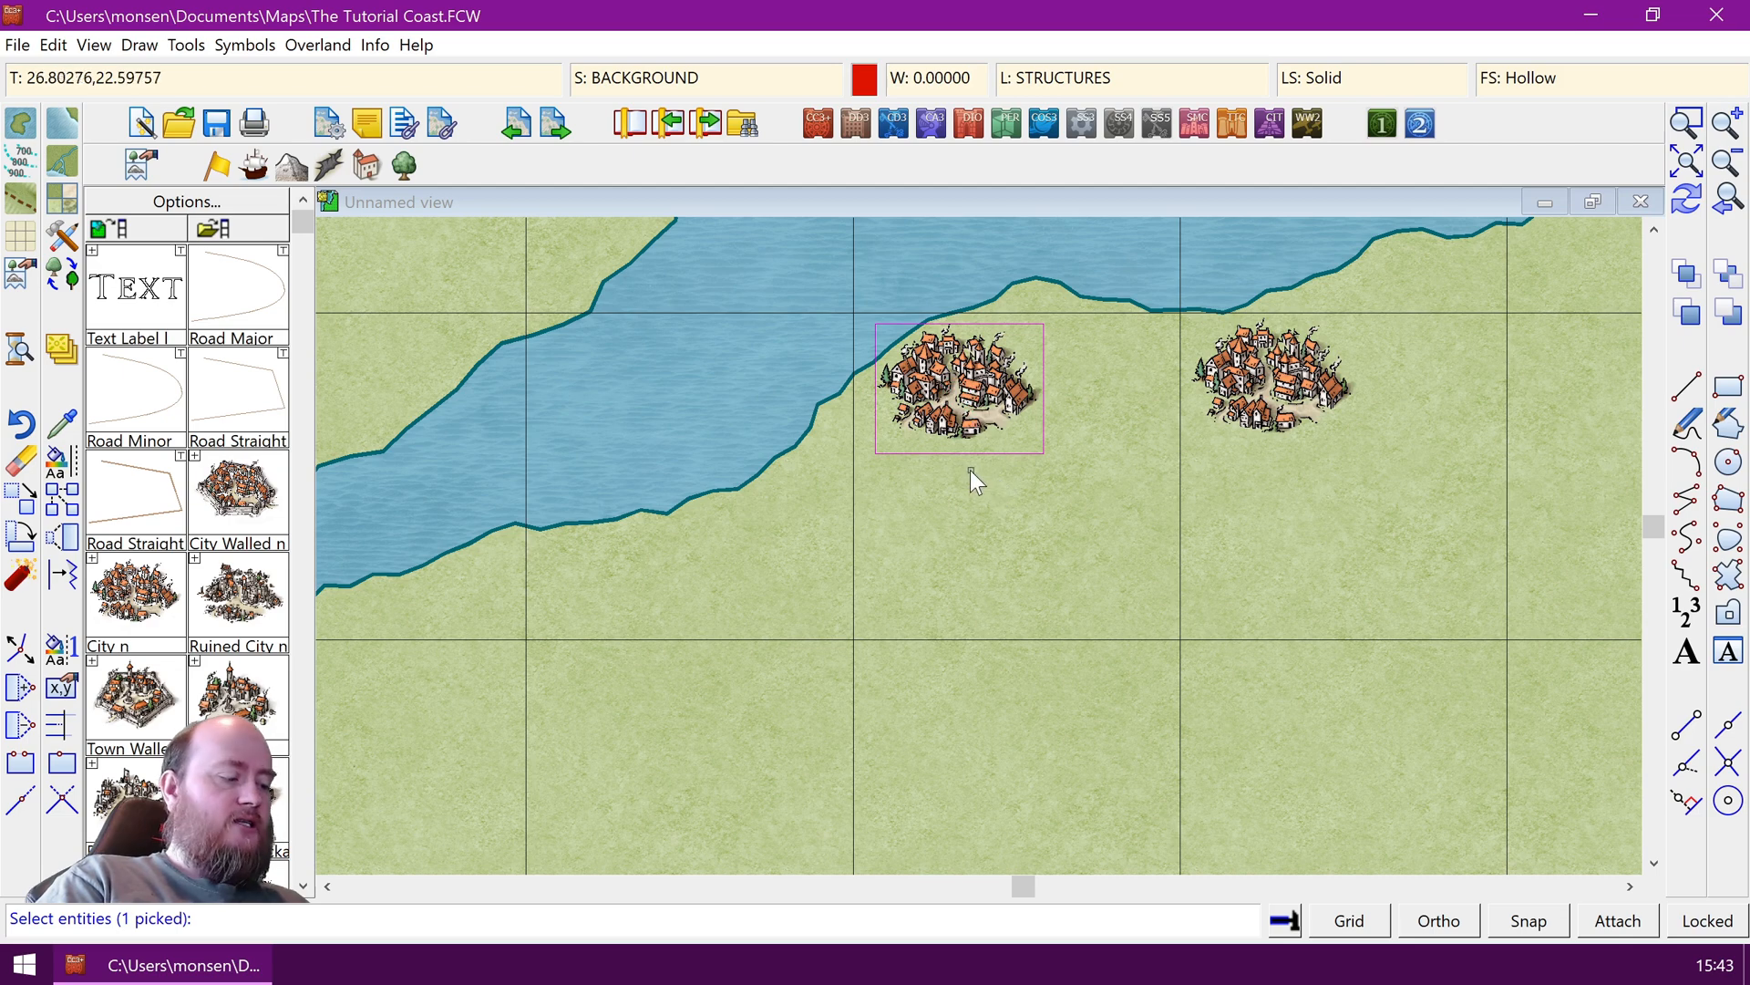
pyautogui.press('d')
pyautogui.click(898, 538)
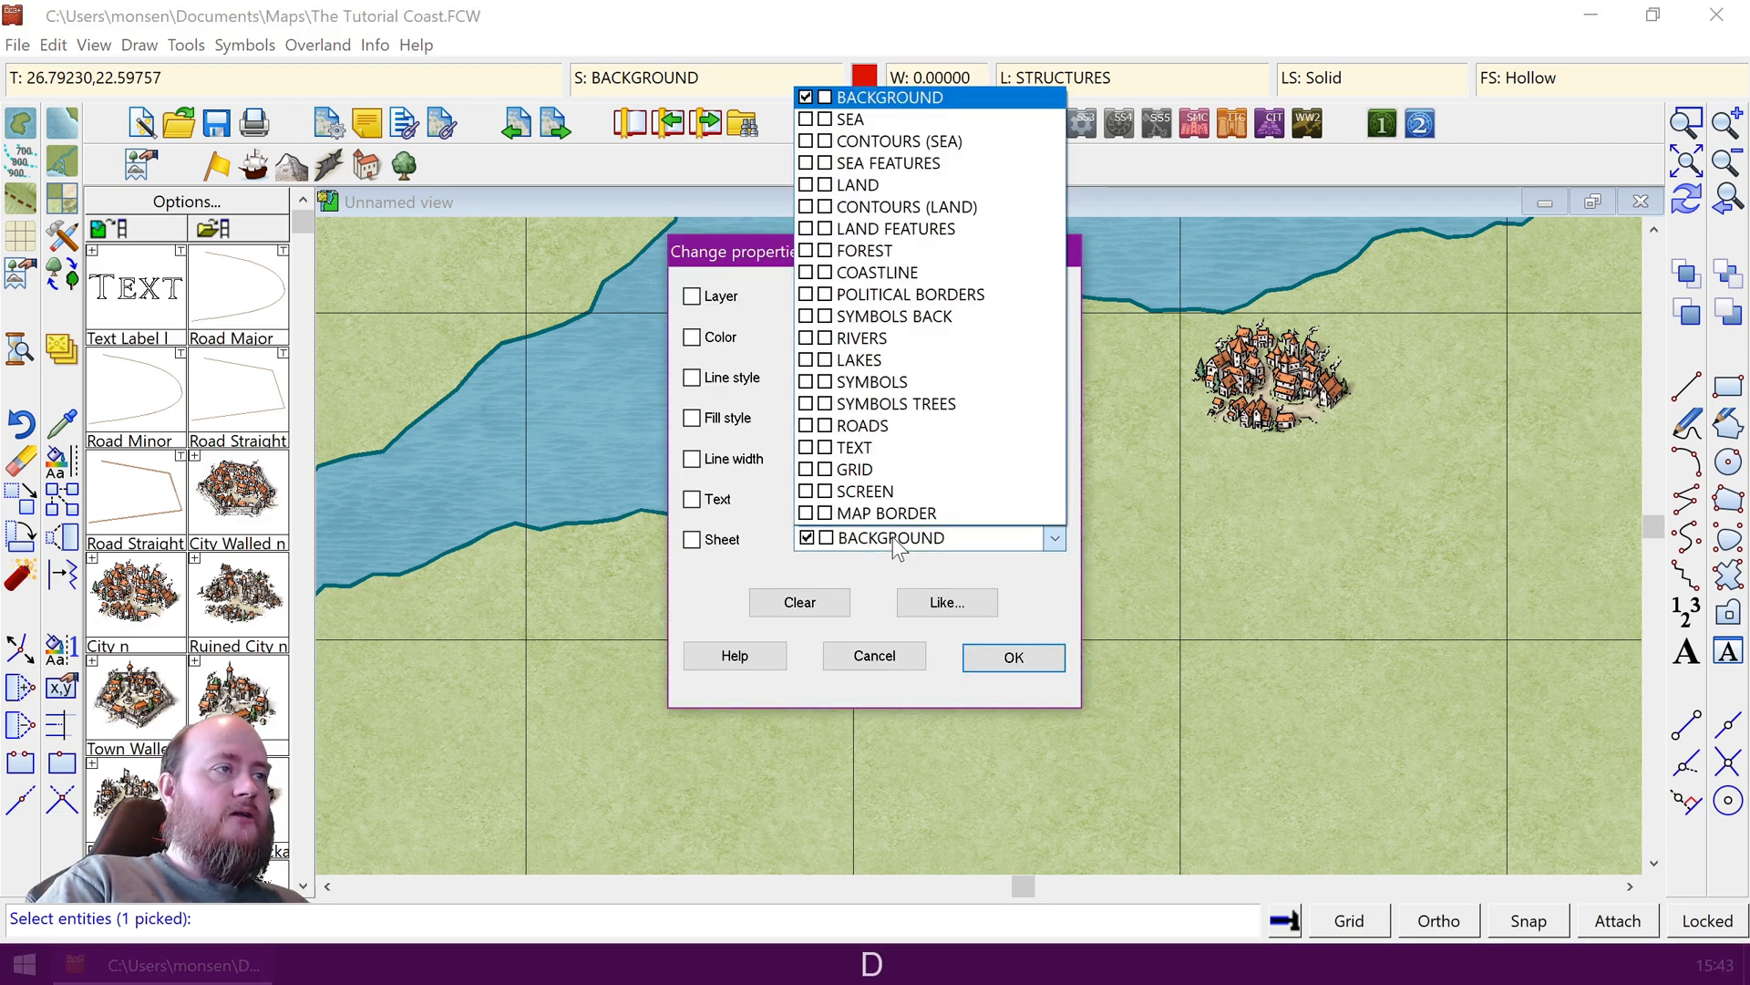
pyautogui.click(737, 545)
pyautogui.click(719, 541)
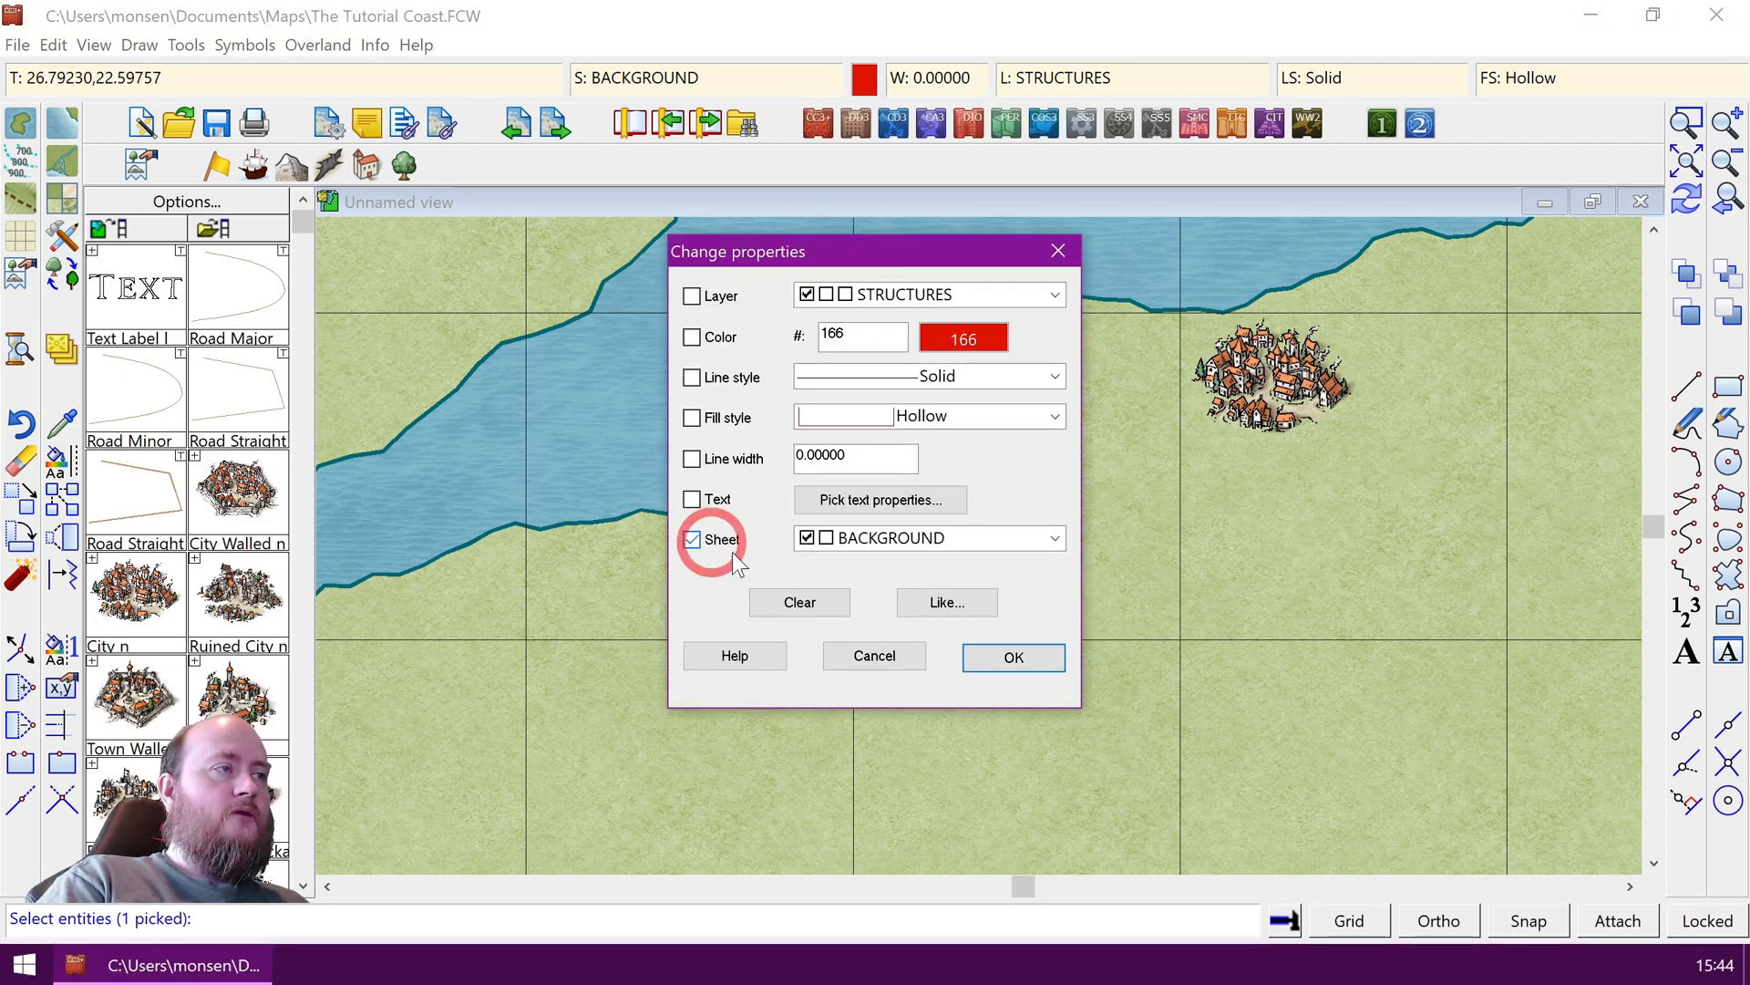
pyautogui.click(1020, 663)
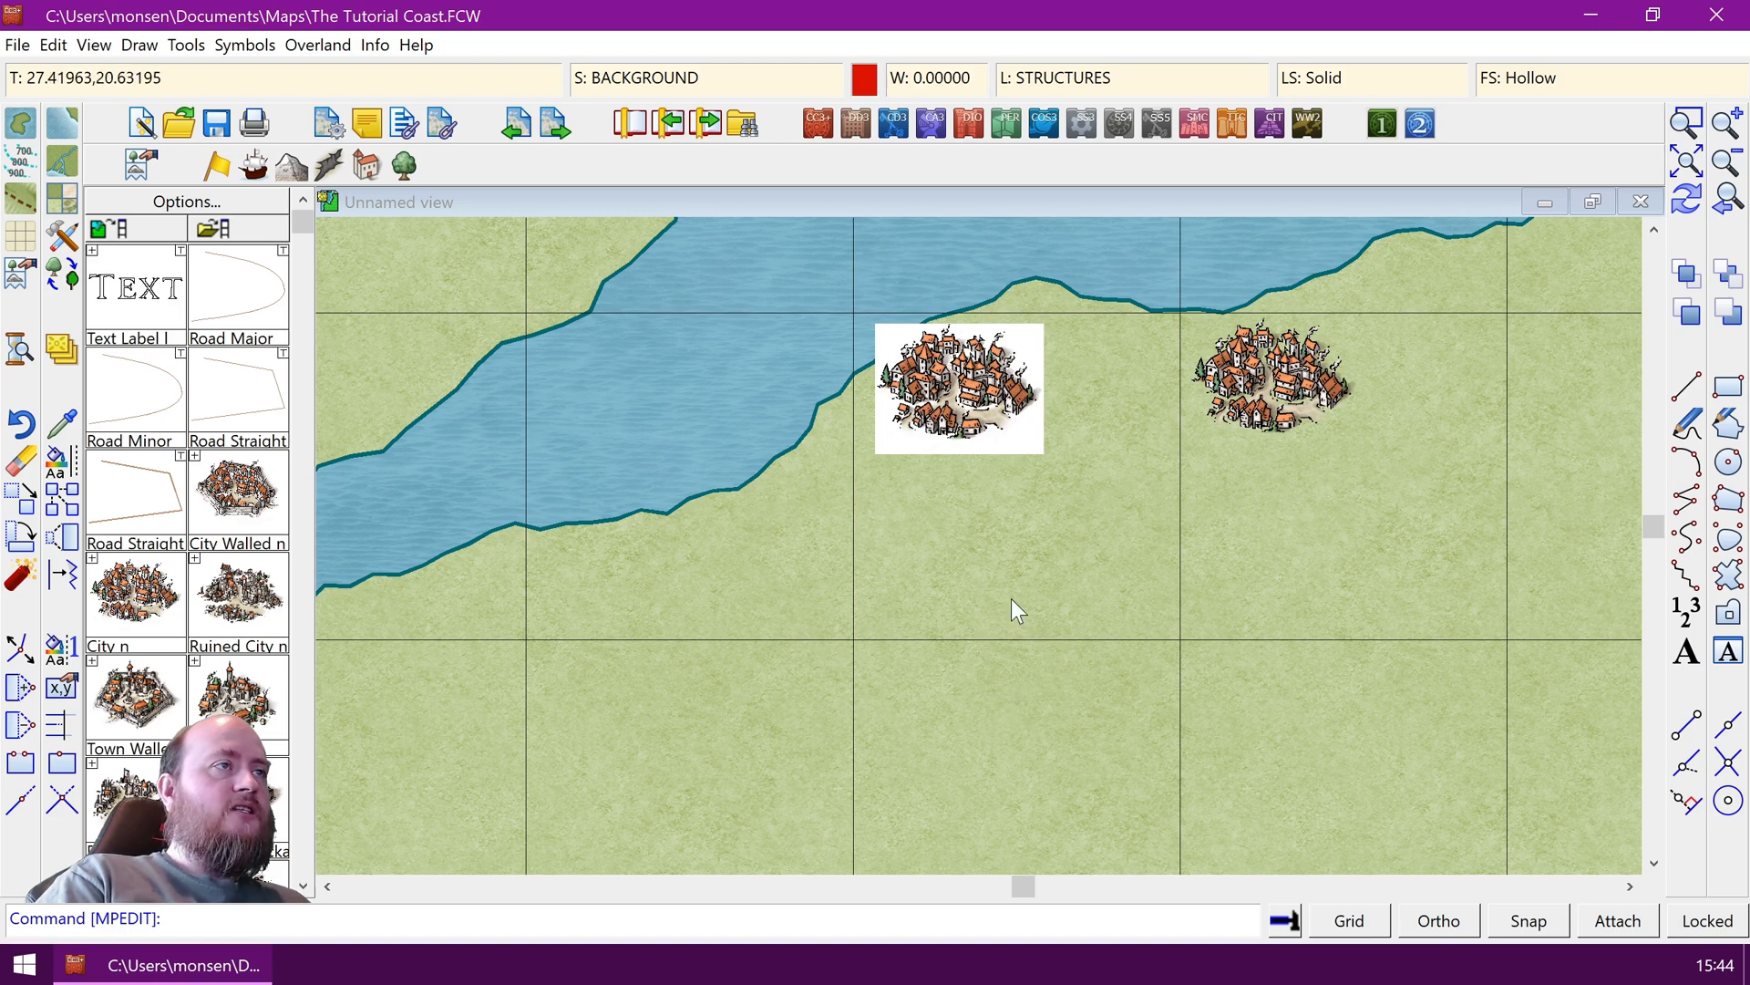
pyautogui.click(1680, 203)
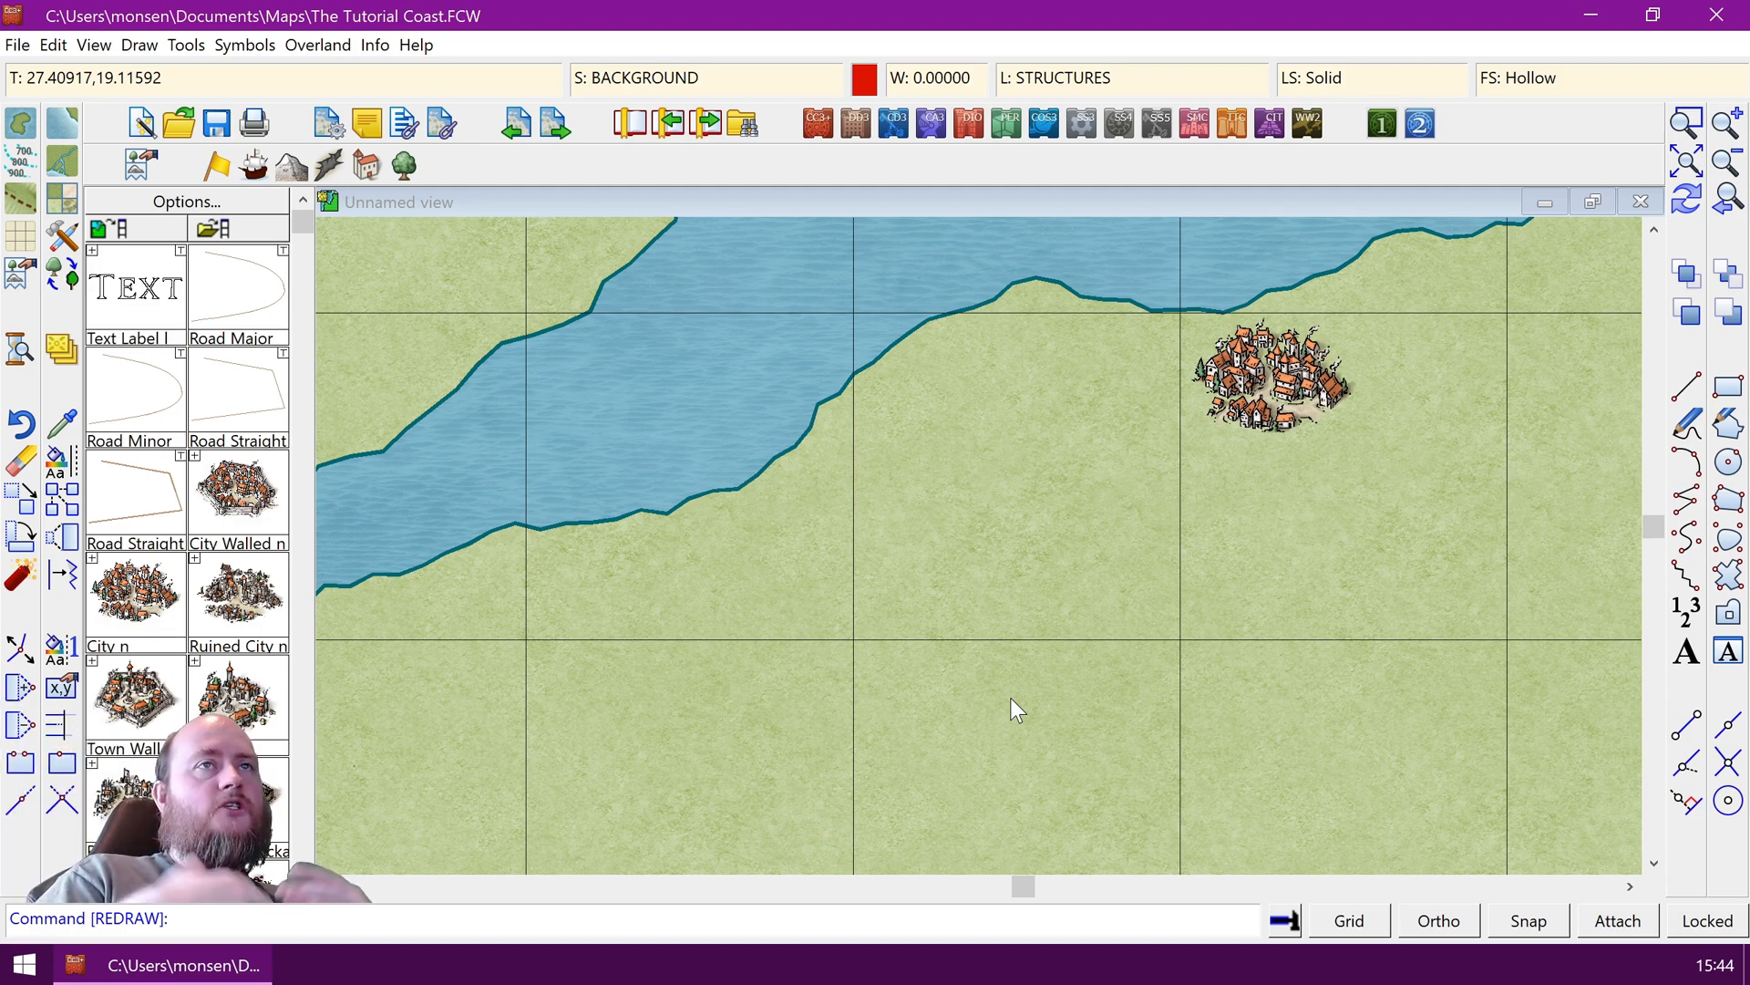
# Change the sheet property of the hidden western city symbol to SYMBOLS and show the whole map
pyautogui.click(68, 453)
pyautogui.click(1016, 508)
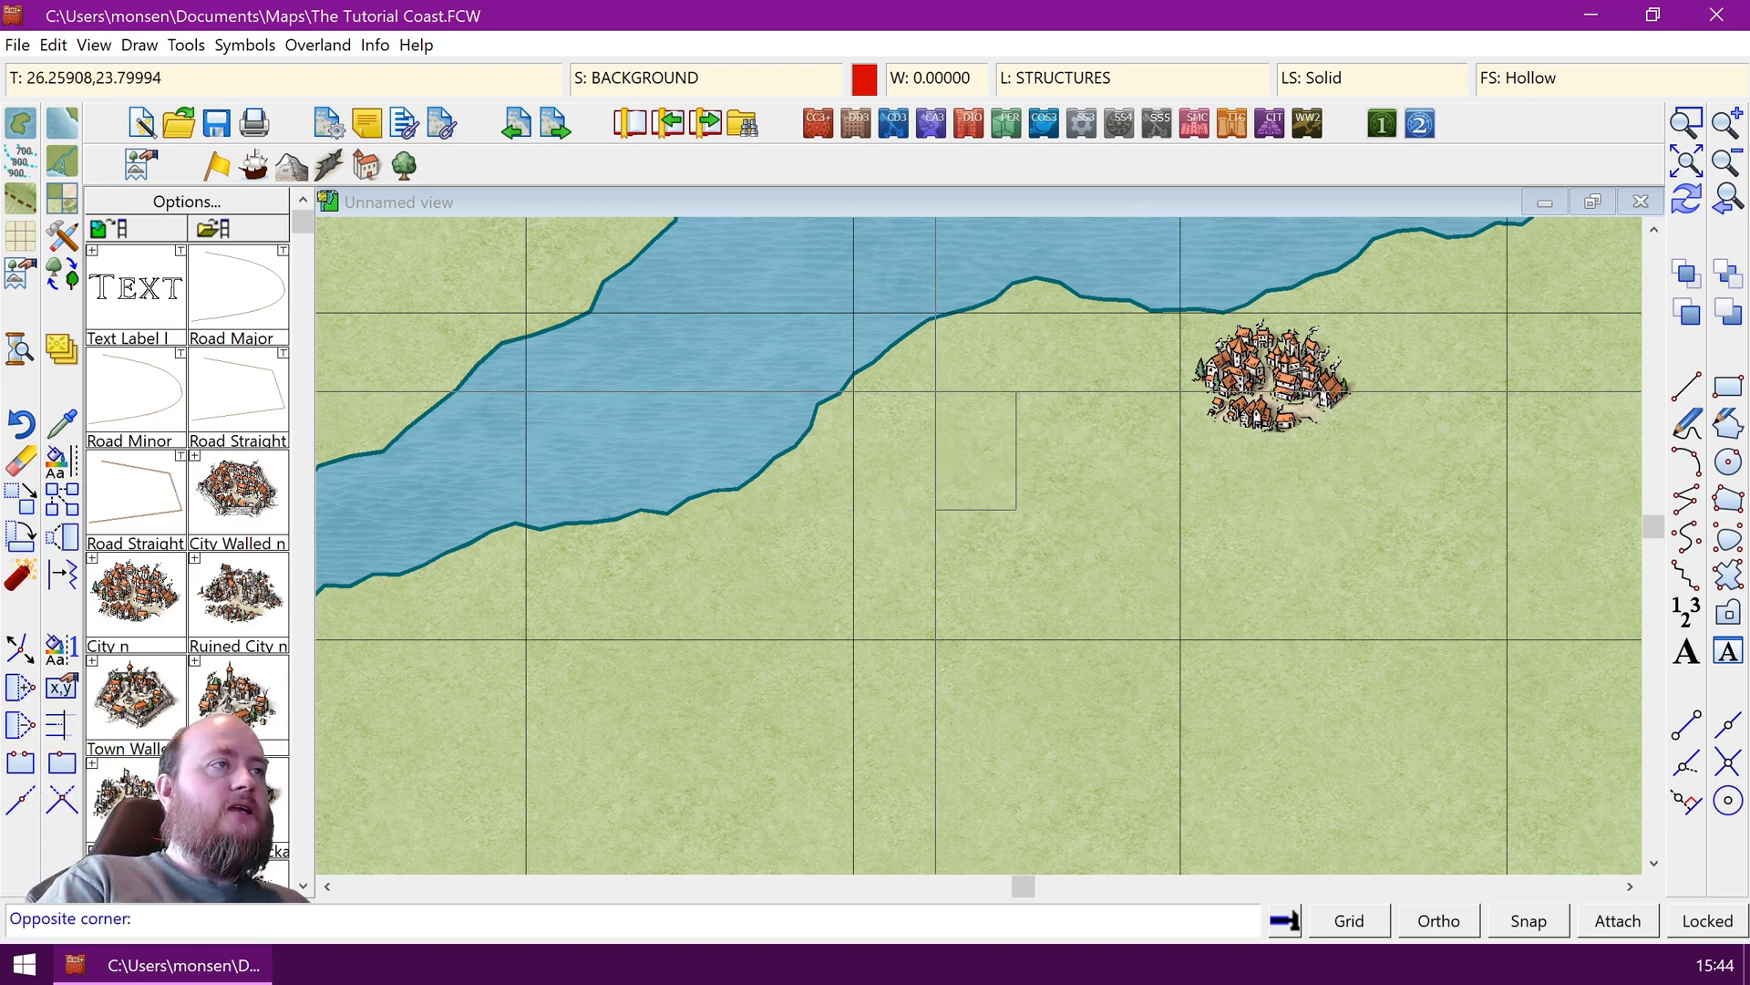
pyautogui.click(933, 391)
pyautogui.rightClick(985, 449)
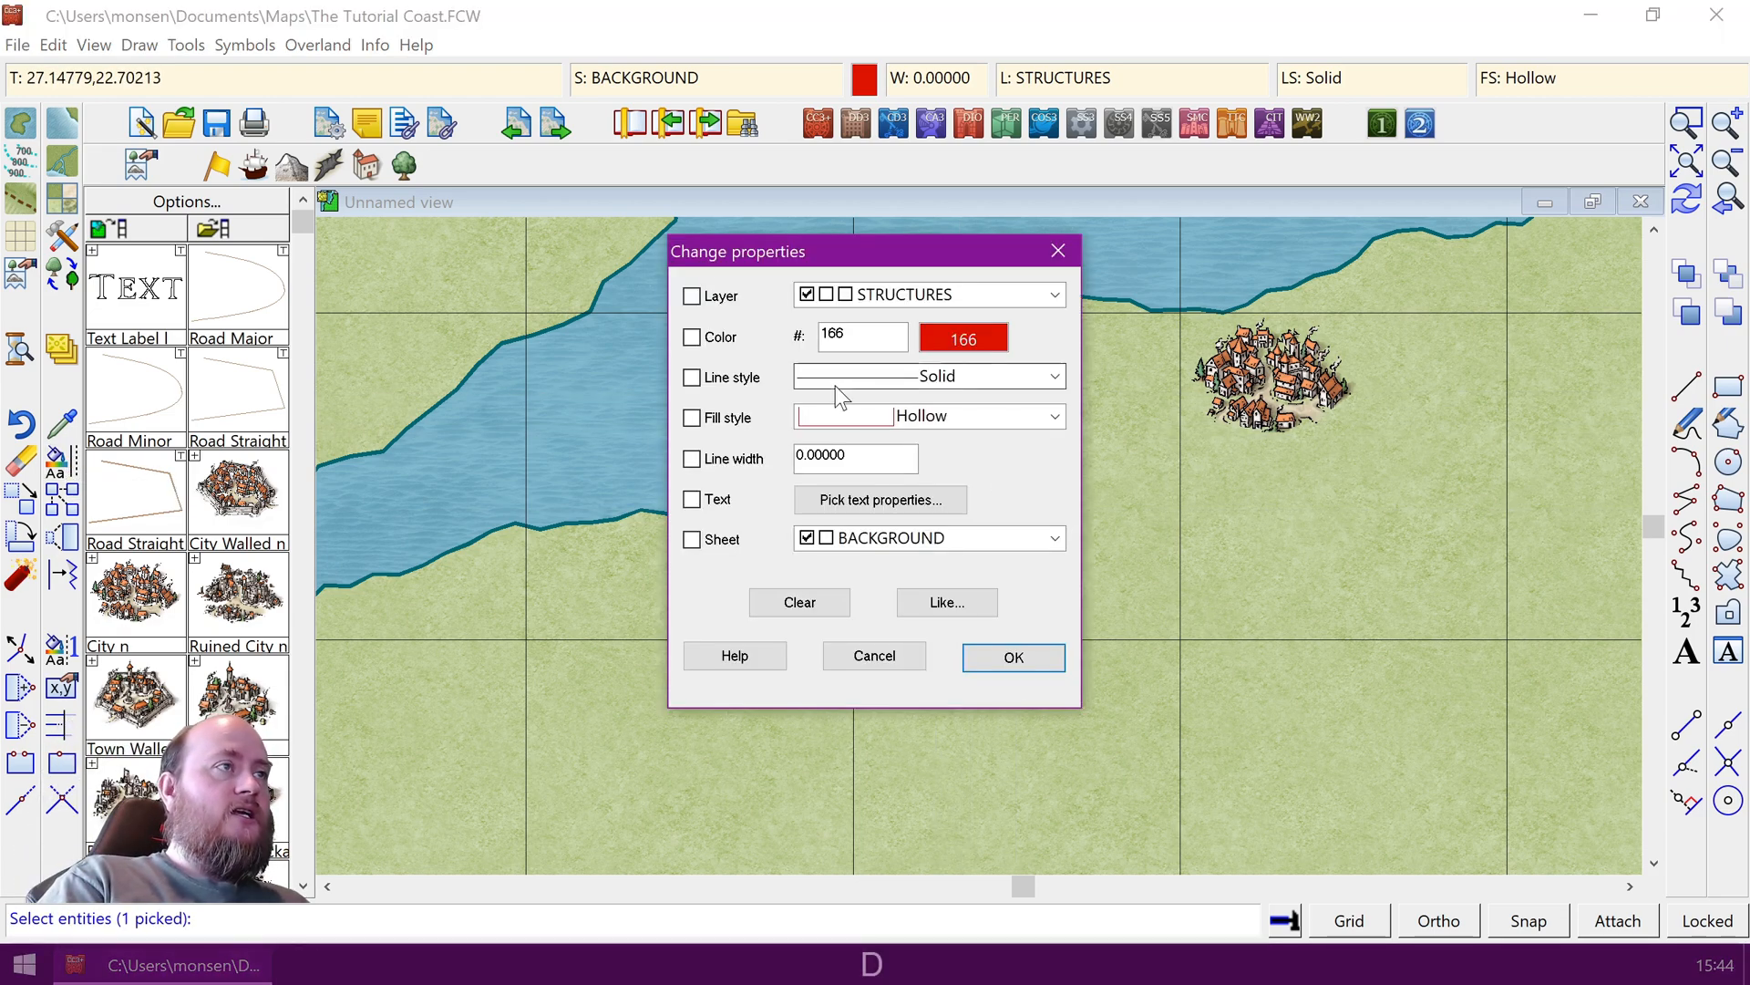
pyautogui.click(693, 538)
pyautogui.click(939, 540)
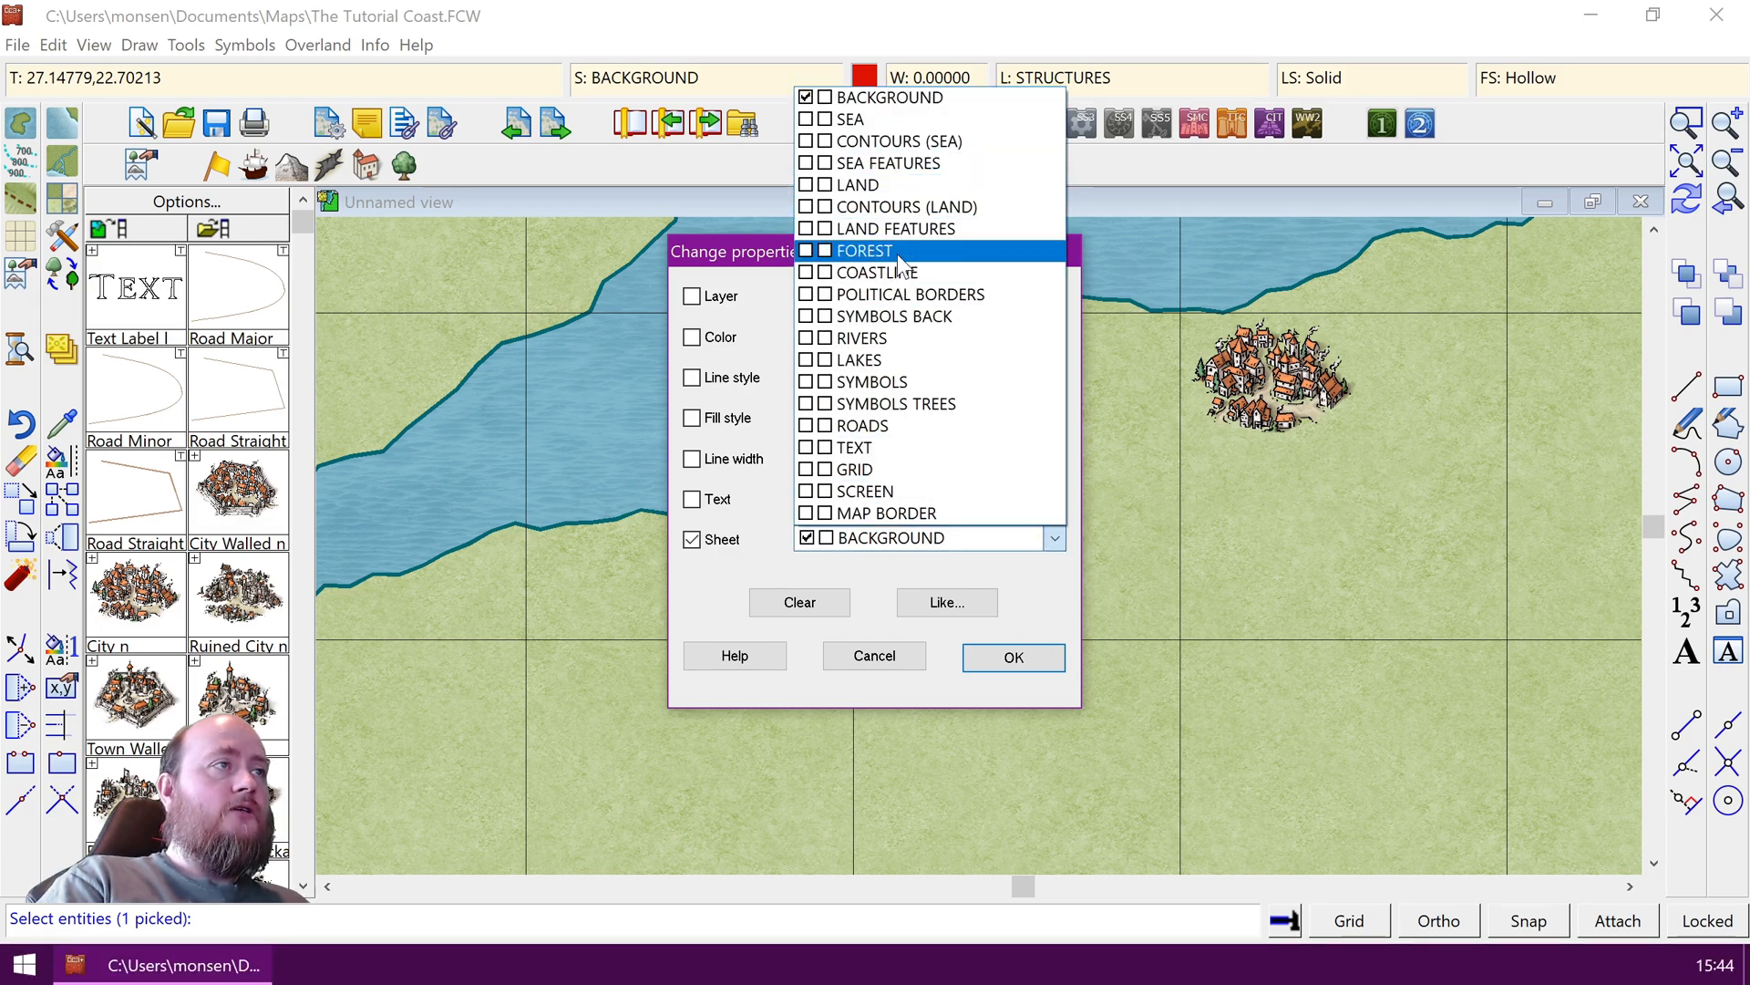
pyautogui.click(888, 382)
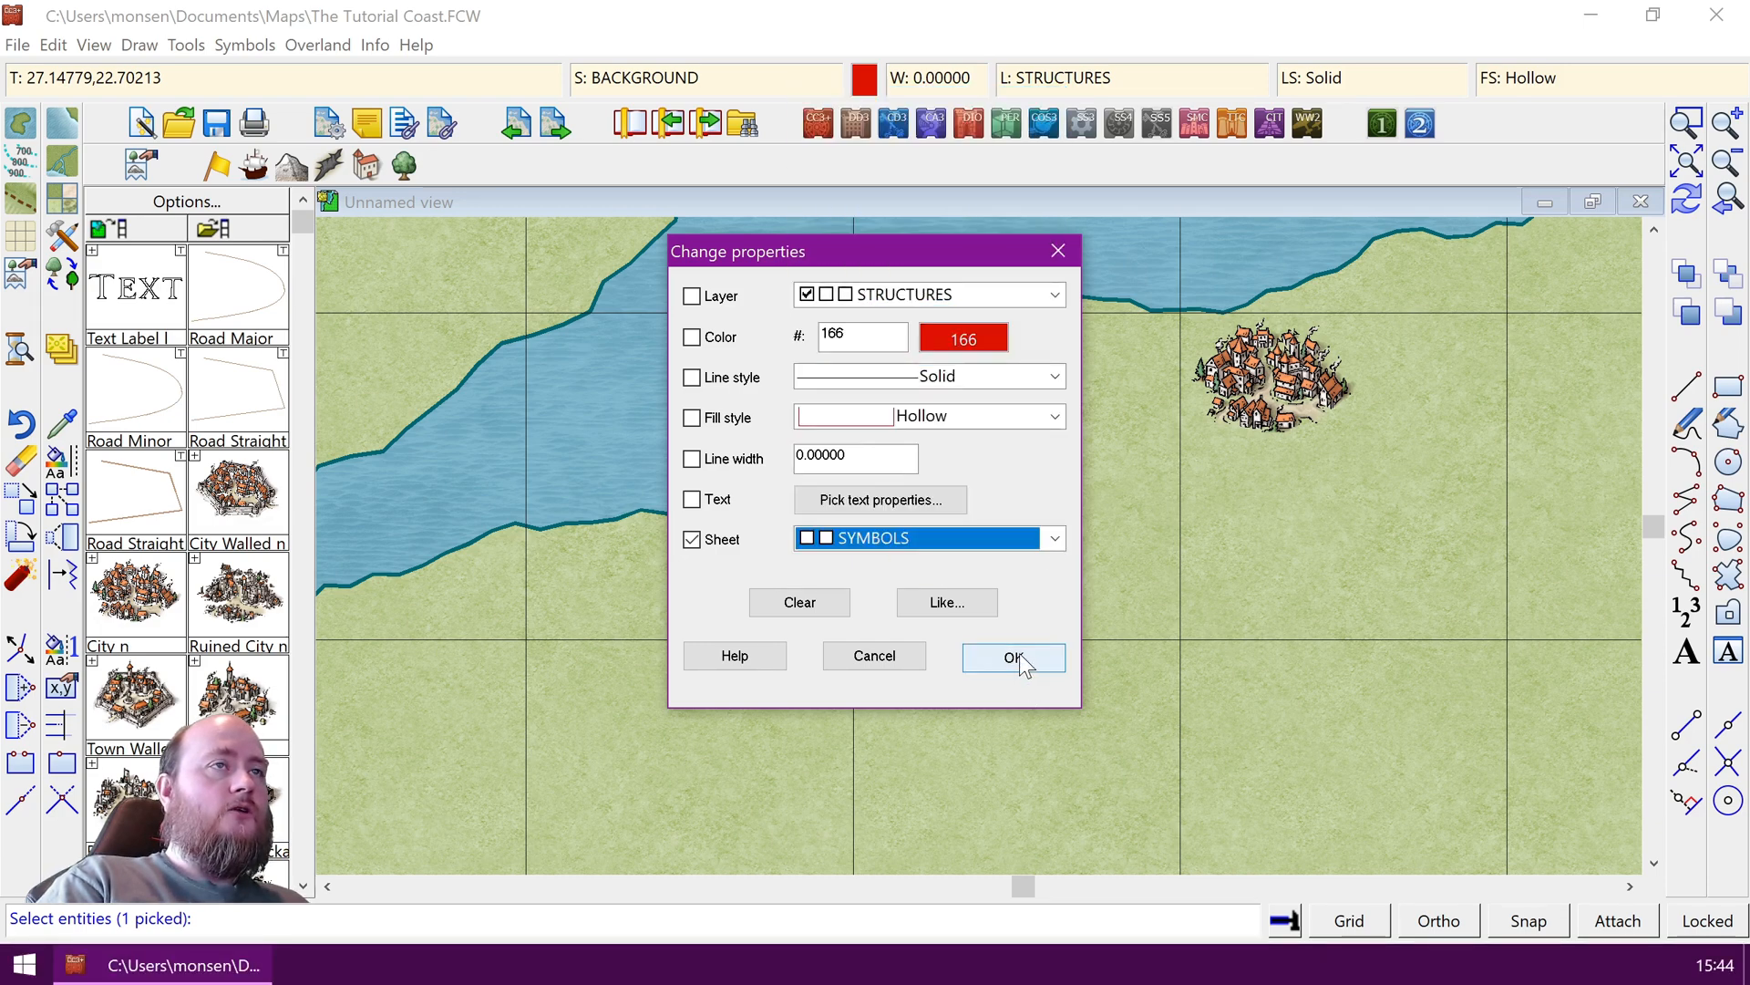
pyautogui.click(1012, 657)
pyautogui.click(1687, 162)
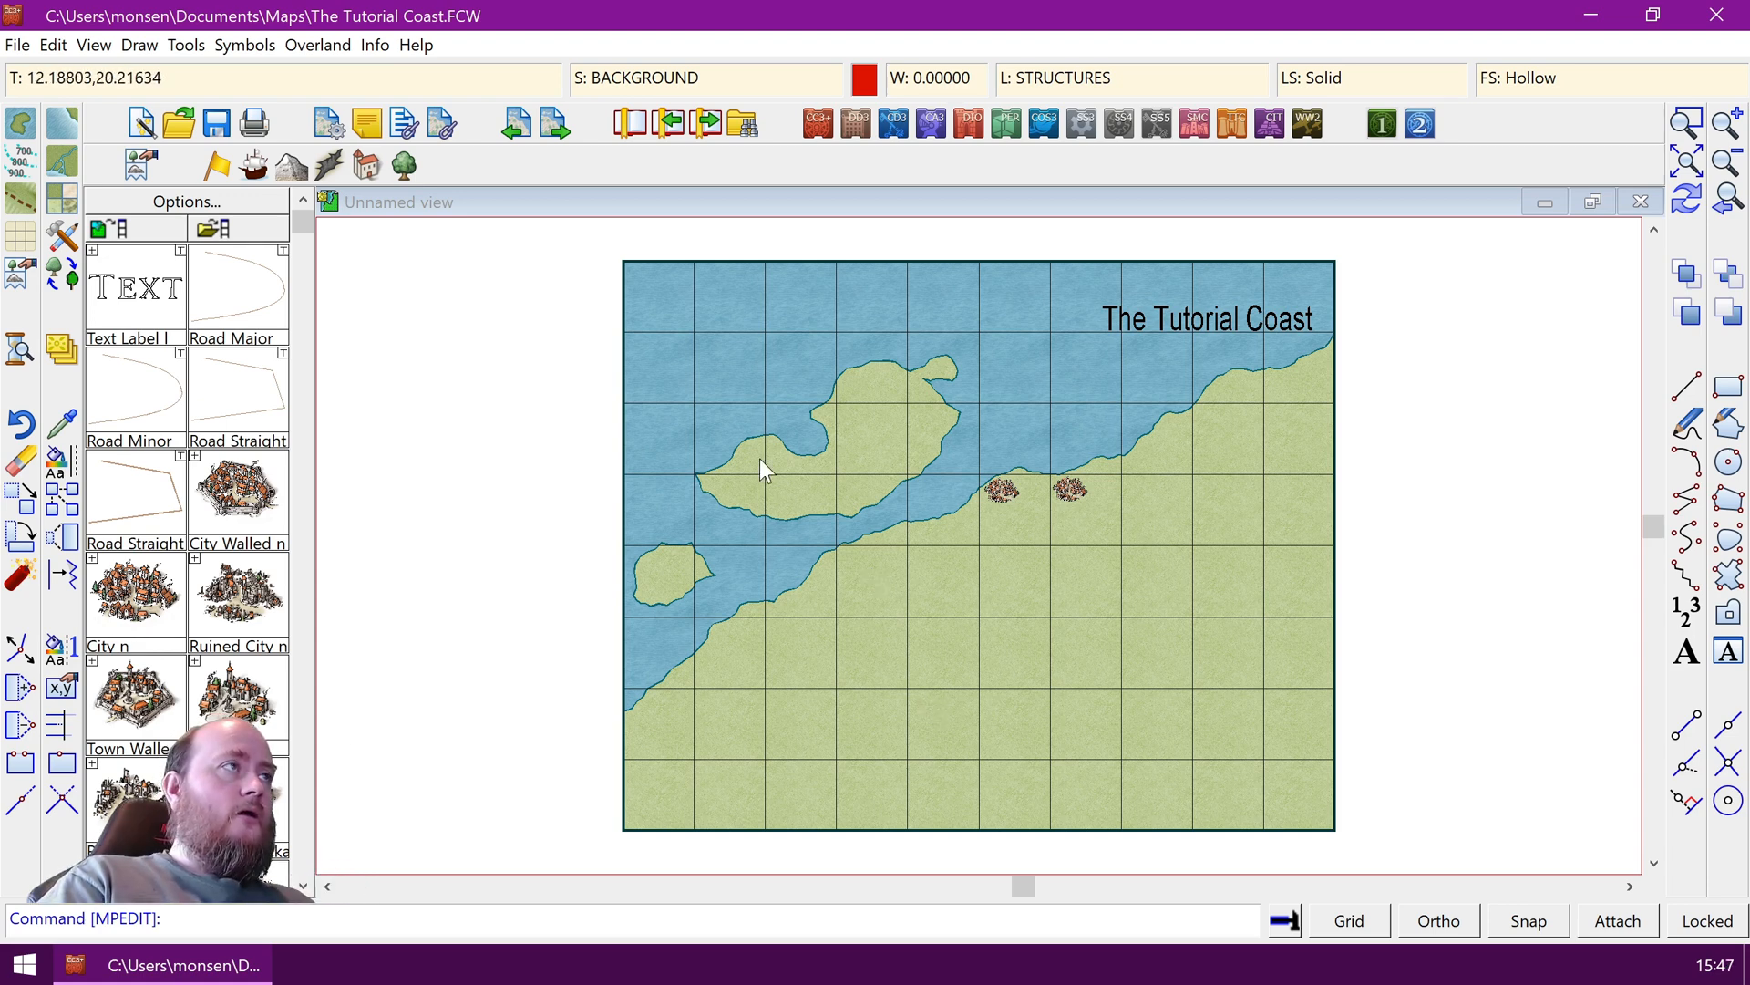
# Open the drawing sheets and effects settings and go through the sheet order one by one, from COMMON to MAP BORDER
pyautogui.click(657, 79)
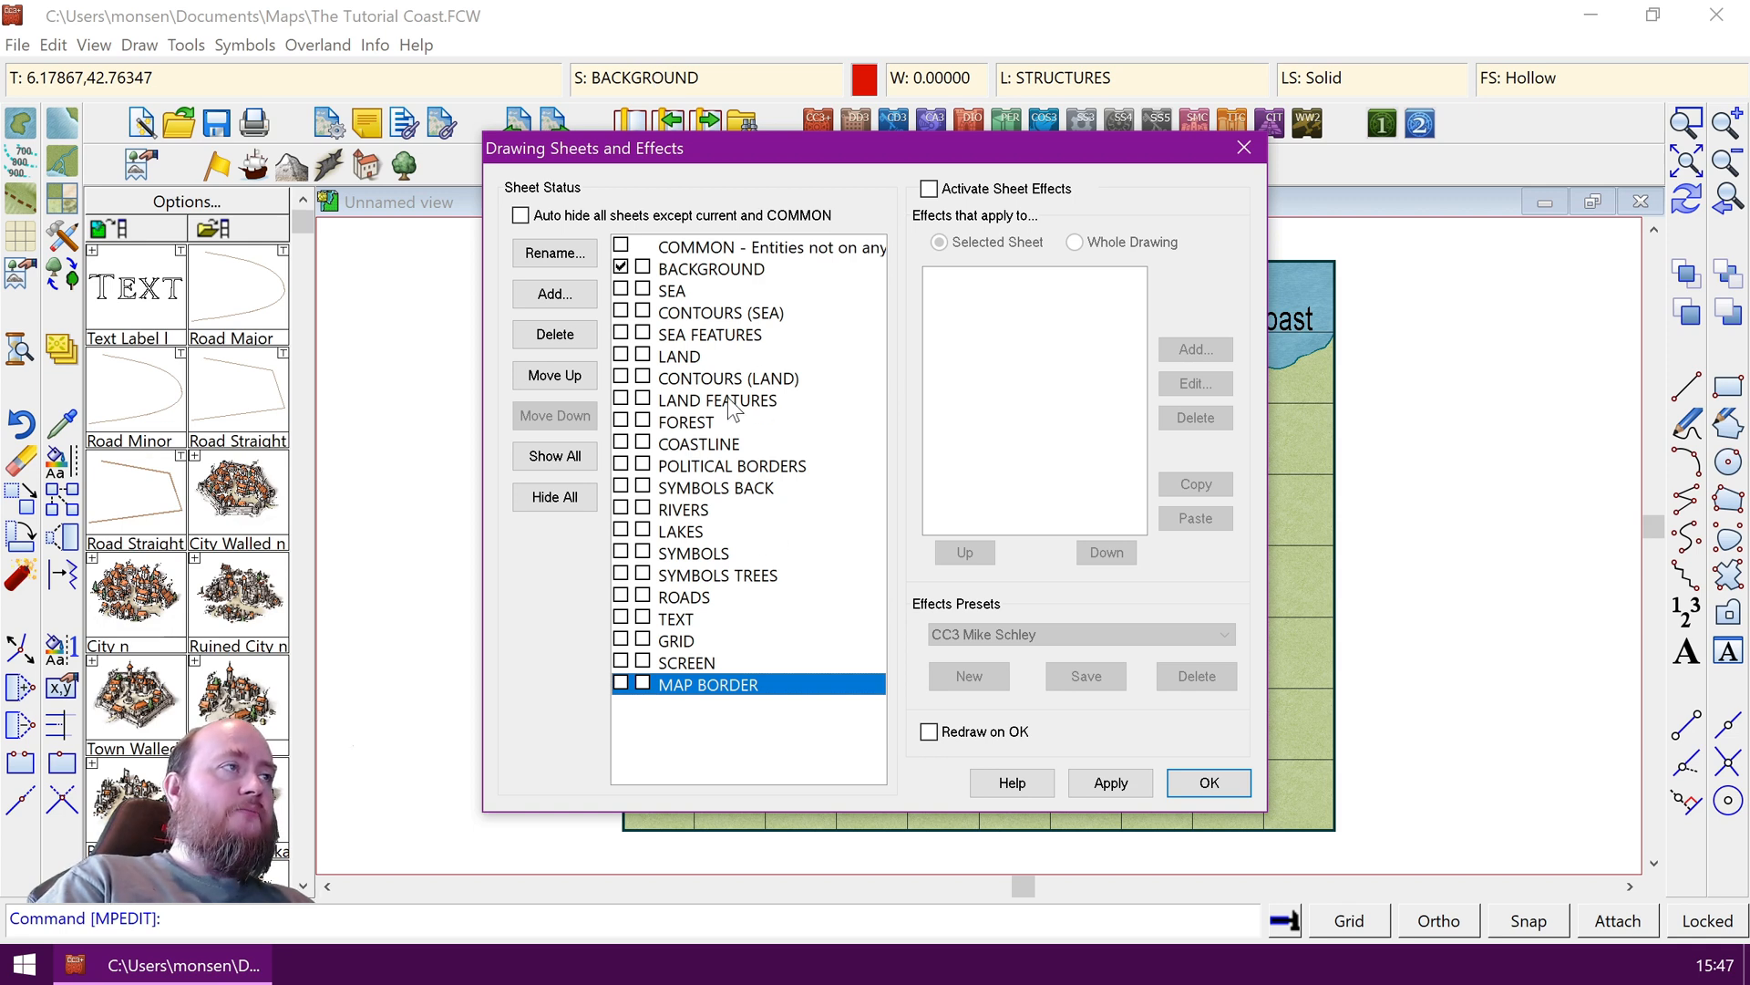
pyautogui.click(708, 270)
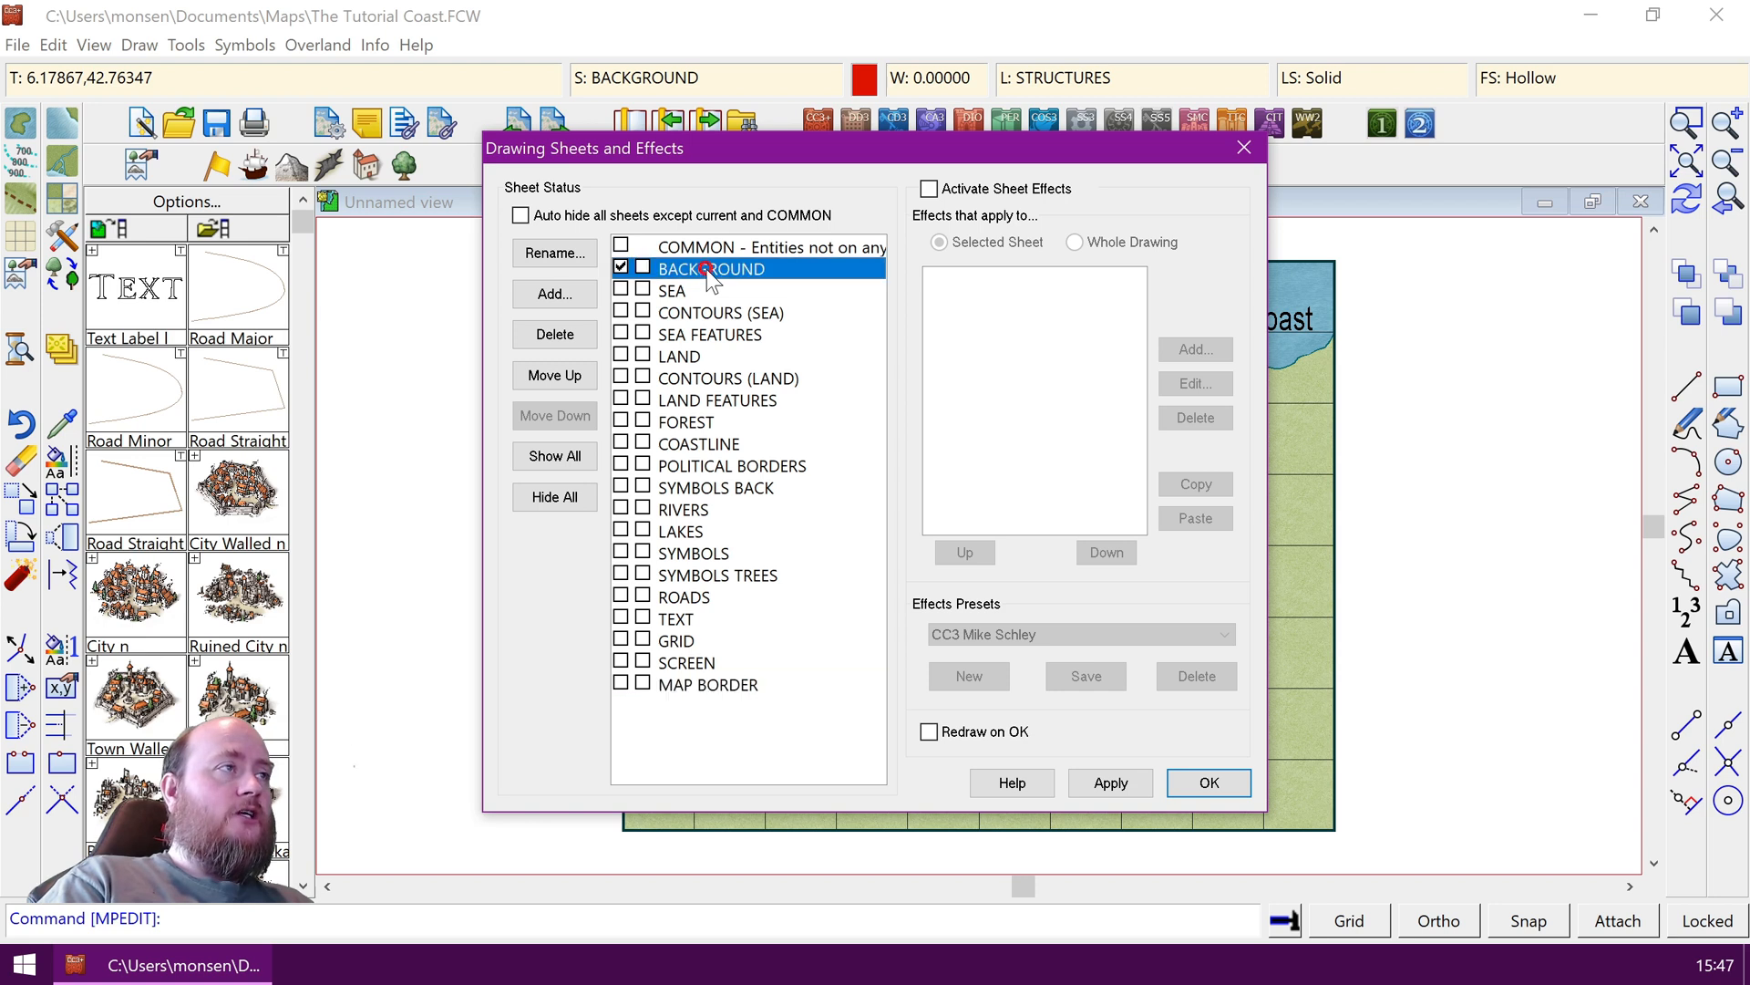
pyautogui.press('Up')
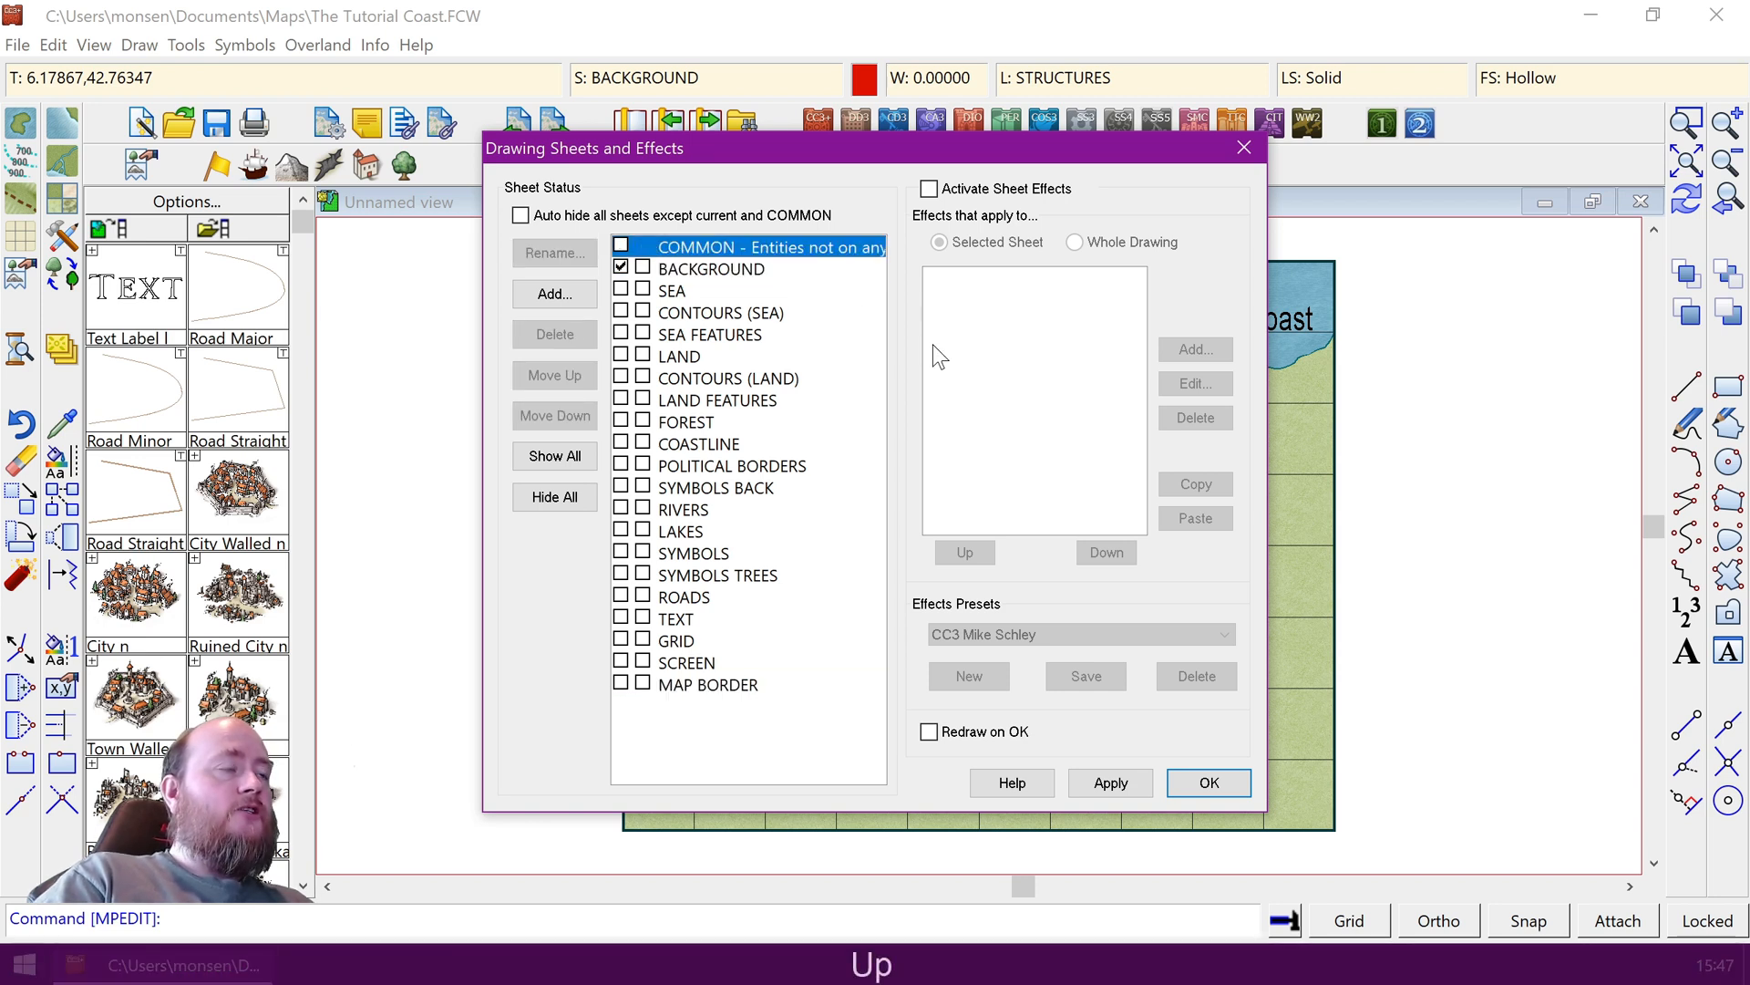
pyautogui.press('Down')
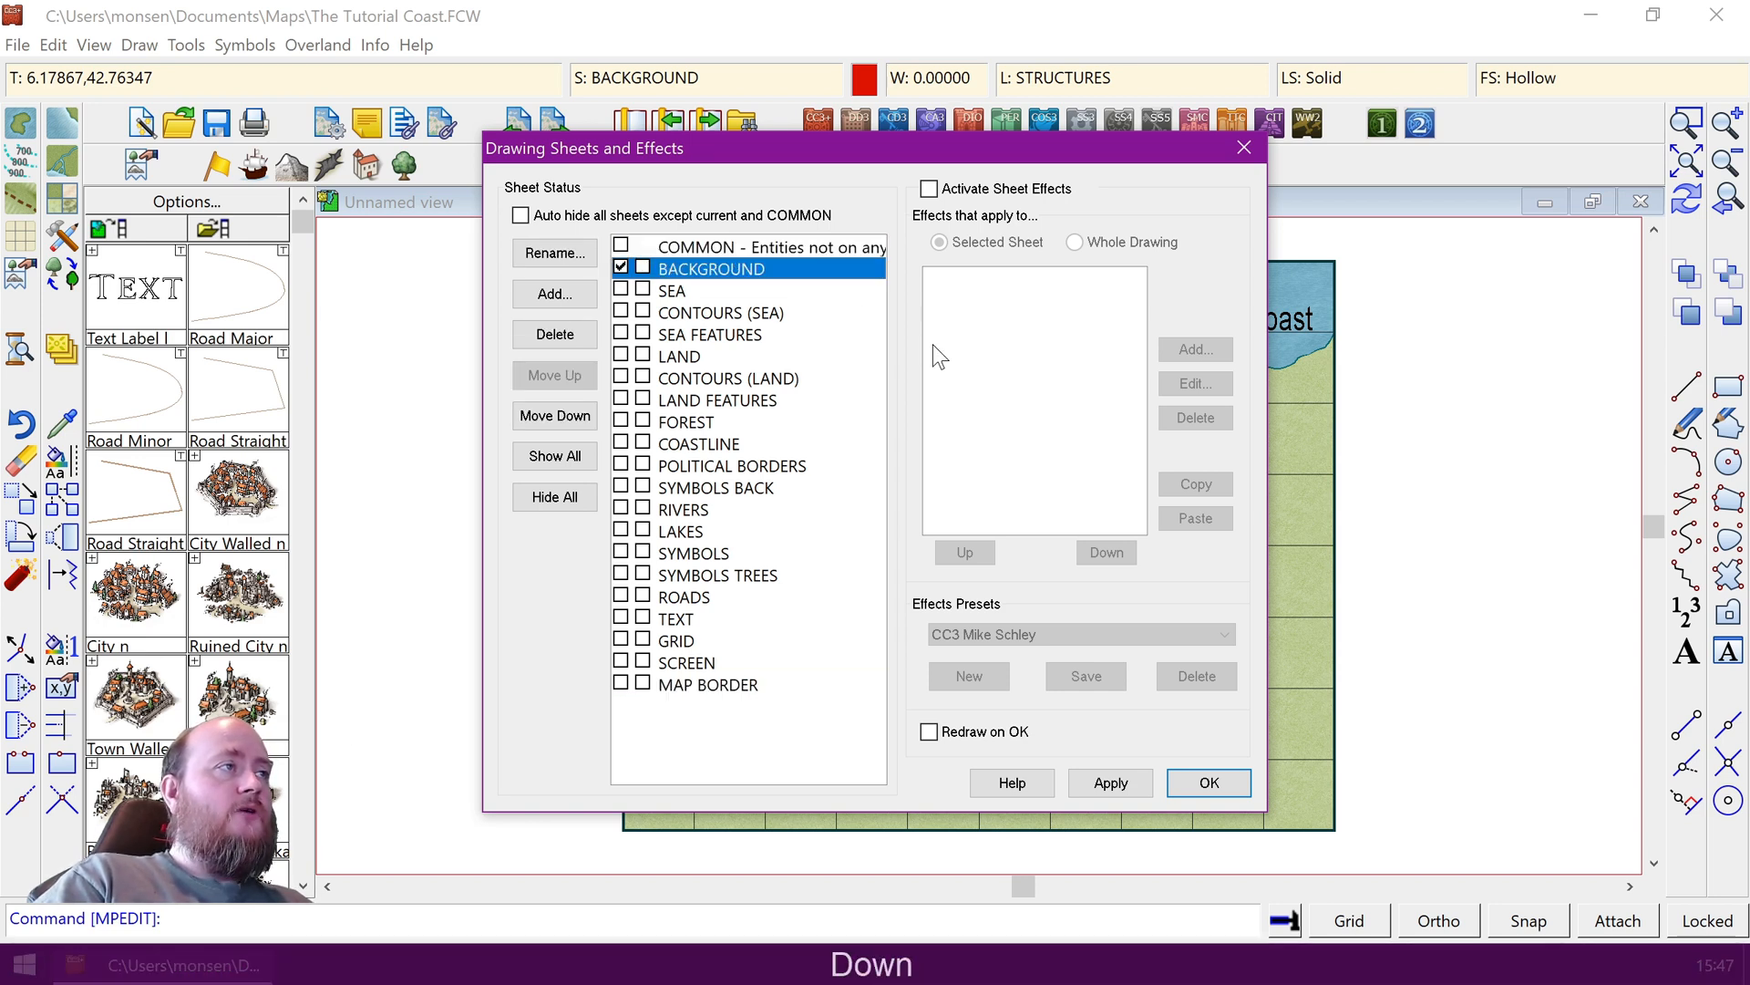
pyautogui.press('Down')
pyautogui.press('Down')
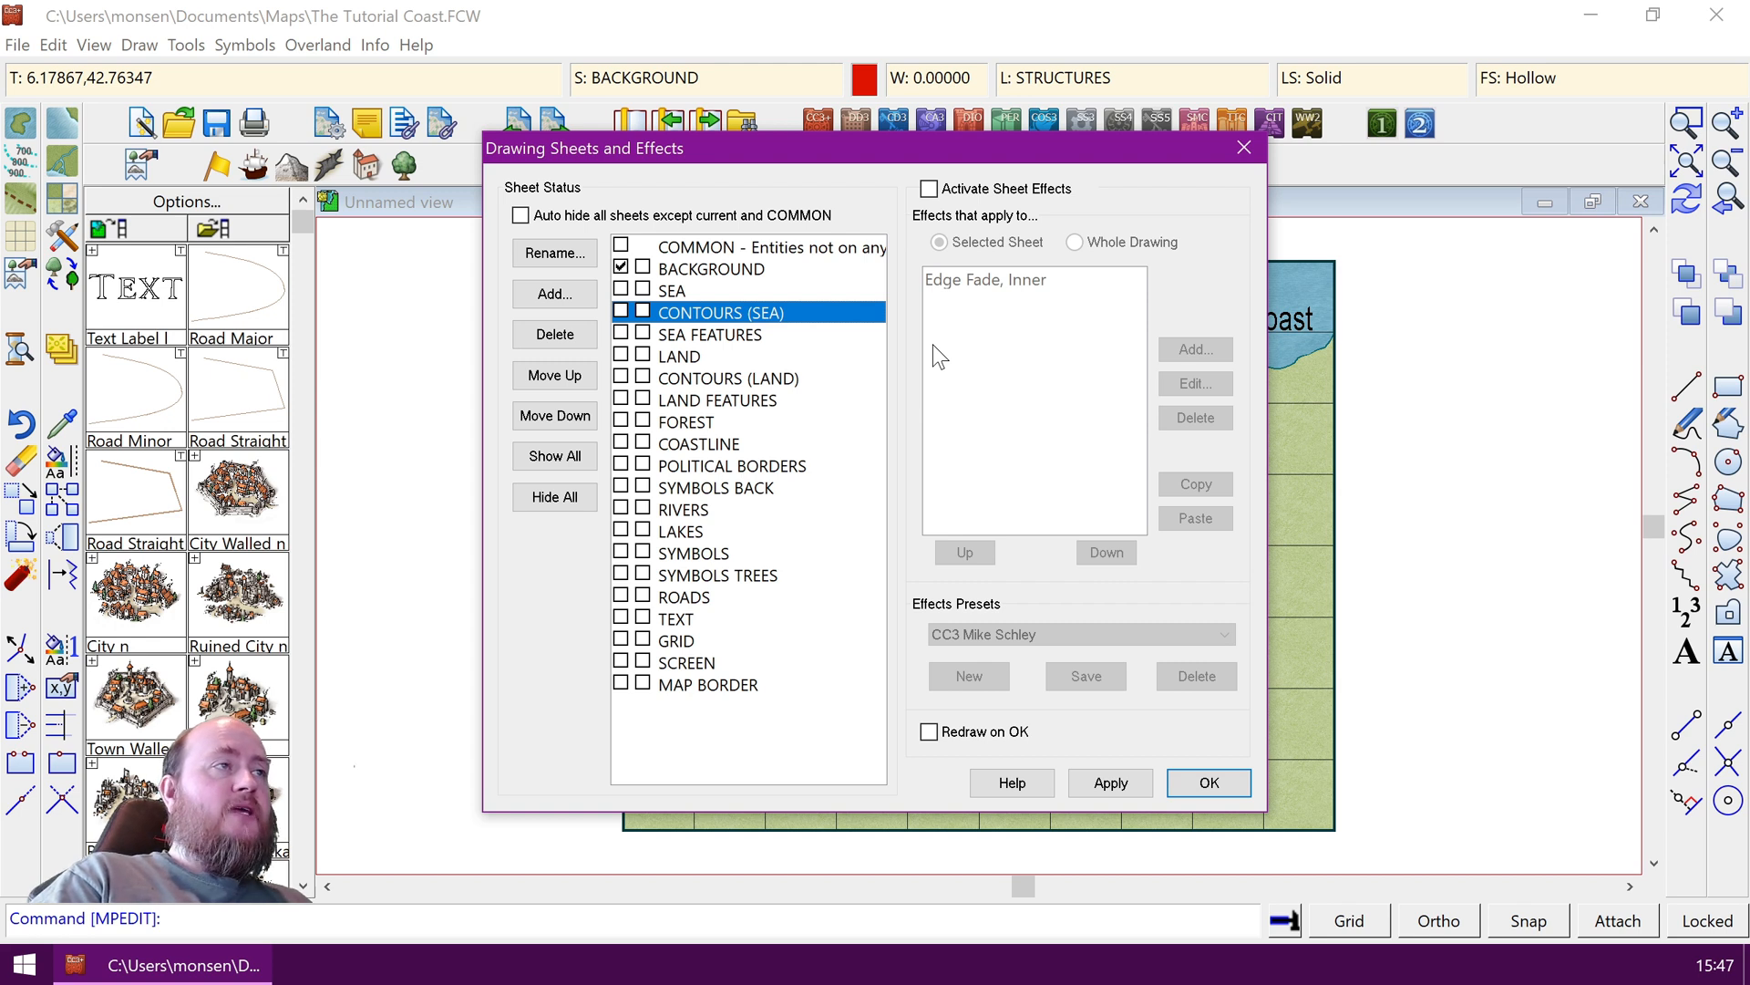
pyautogui.press('Down')
pyautogui.press('Down')
pyautogui.press('Down')
pyautogui.press('Down')
pyautogui.press('Down')
pyautogui.press('Down')
pyautogui.press('Down')
pyautogui.press('Down')
pyautogui.press('Down')
pyautogui.press('Down')
pyautogui.press('Down')
pyautogui.press('Down')
pyautogui.press('Down')
pyautogui.press('Down')
pyautogui.press('Down')
pyautogui.press('Down')
pyautogui.press('Down')
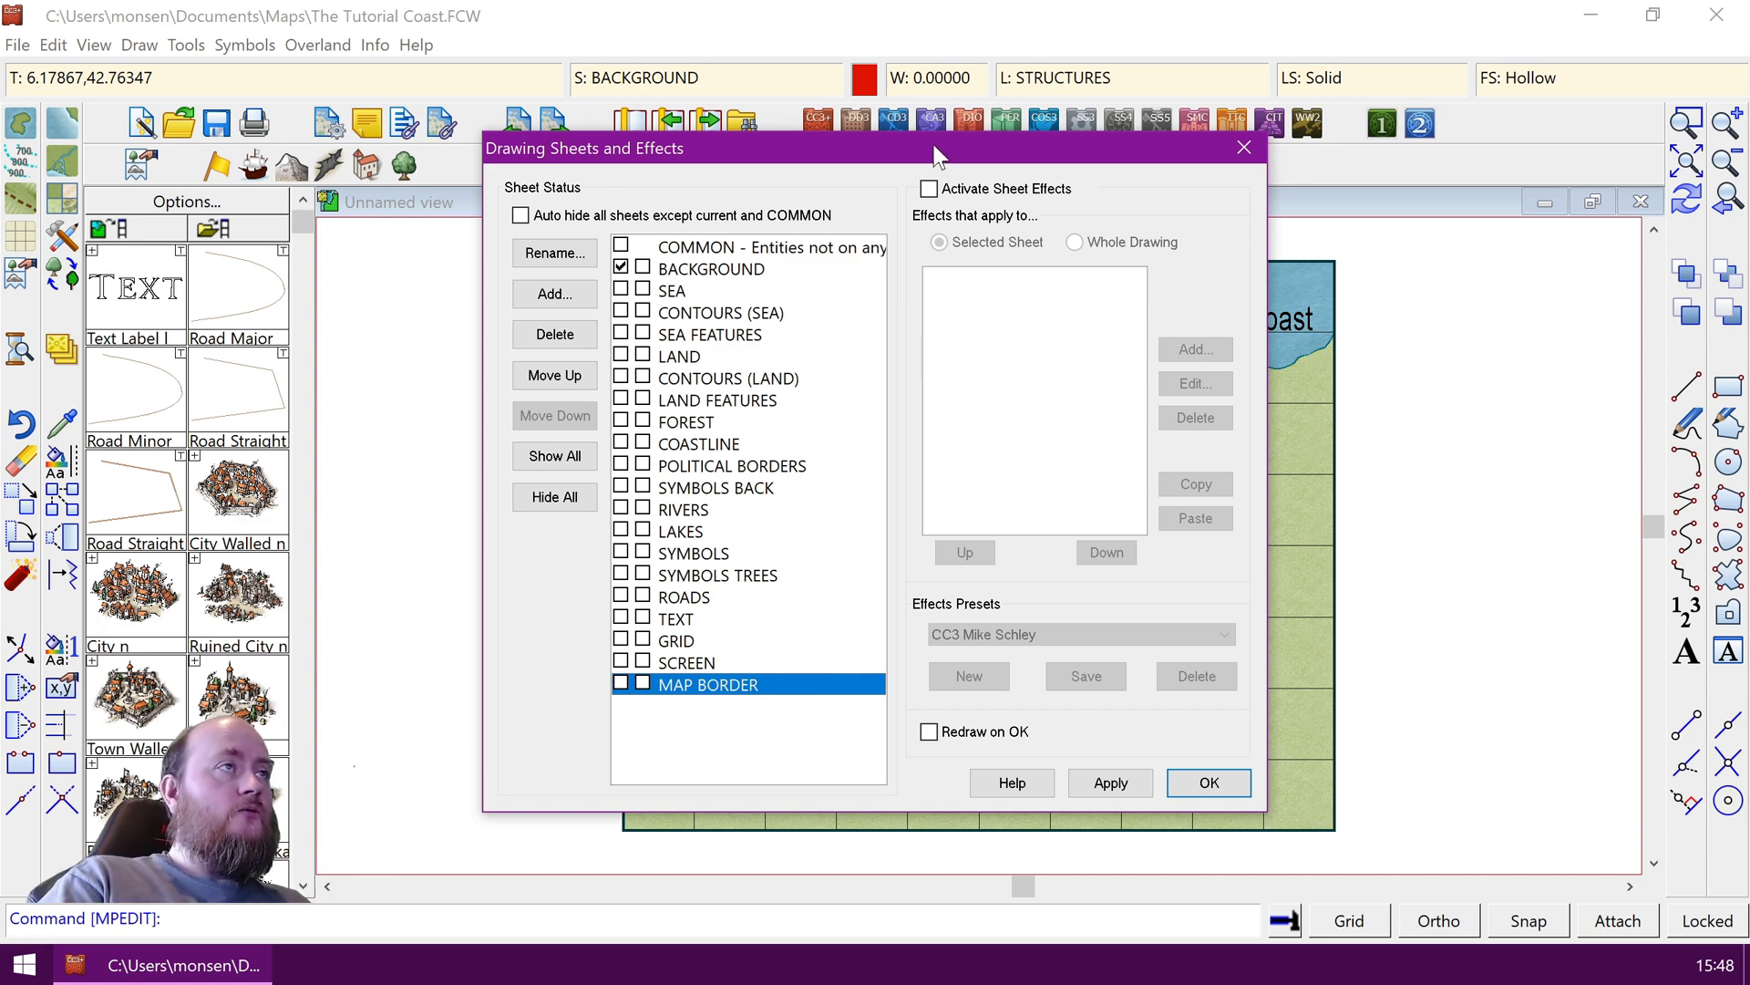
# Move the sheets dialog off the map, review the CONTOURS (LAND), POLITICAL BORDERS, LAKES and MAP BORDER sheets against it, and close the dialog
pyautogui.moveTo(939, 155)
pyautogui.mouseDown()
pyautogui.moveTo(656, 117)
pyautogui.moveTo(597, 129)
pyautogui.mouseUp()
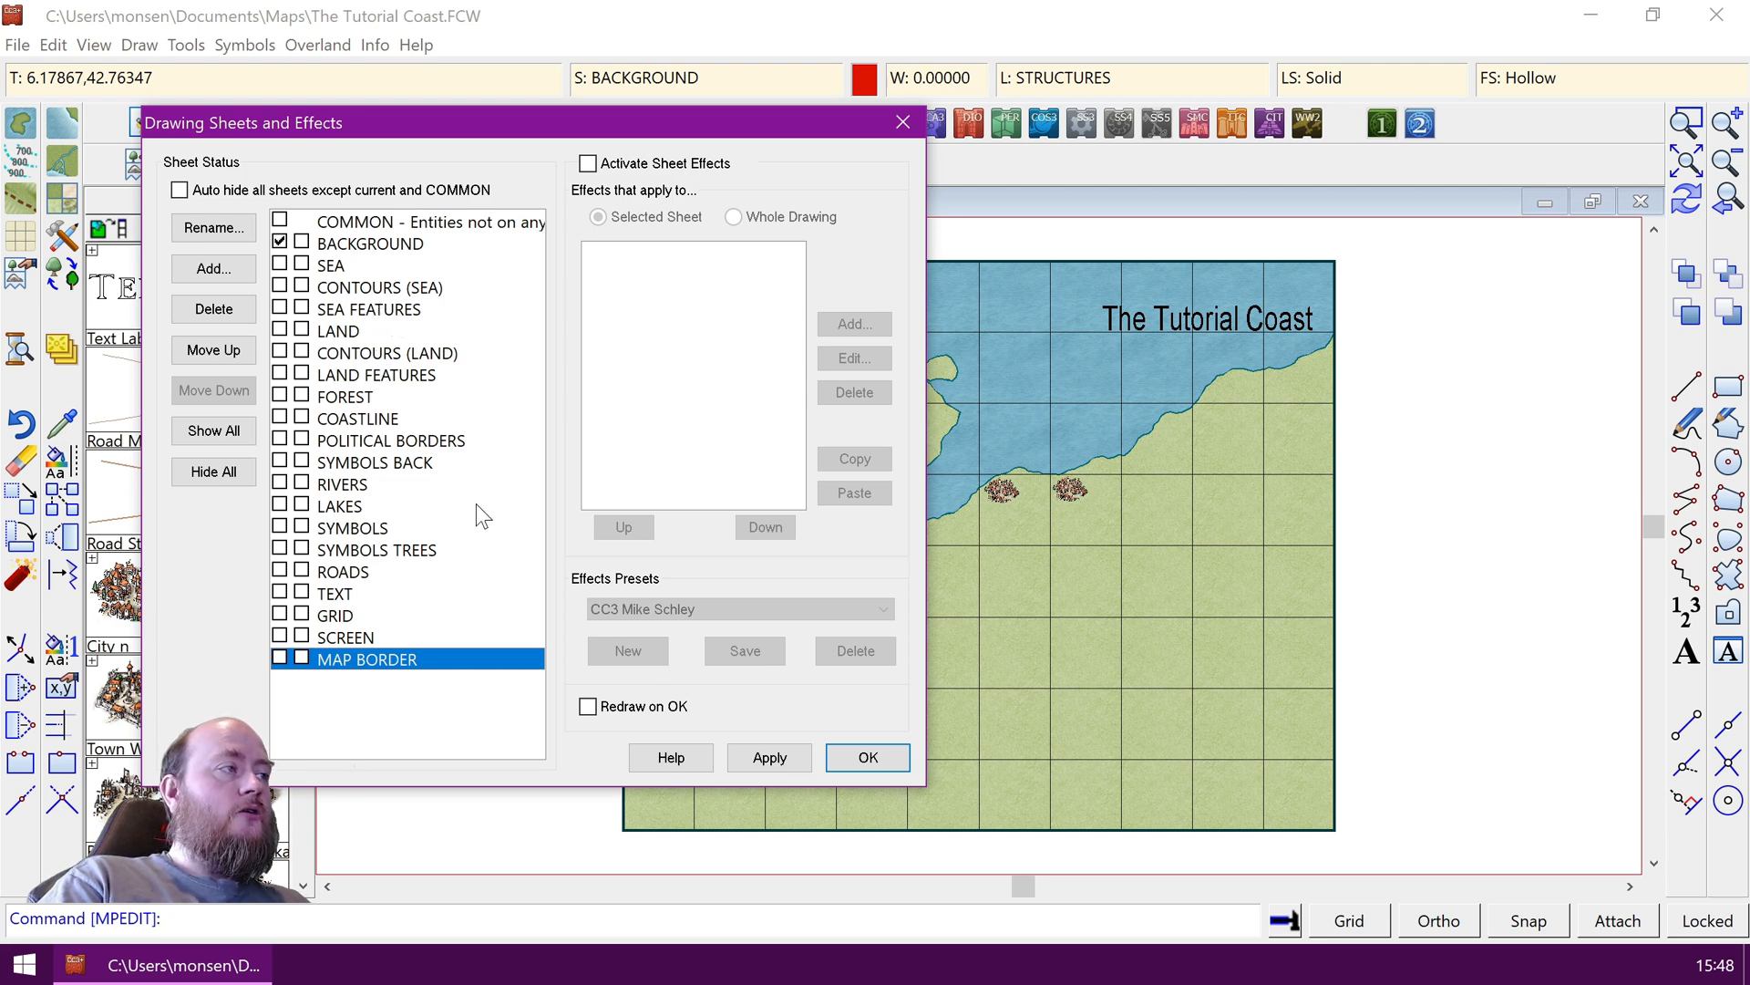
pyautogui.click(356, 353)
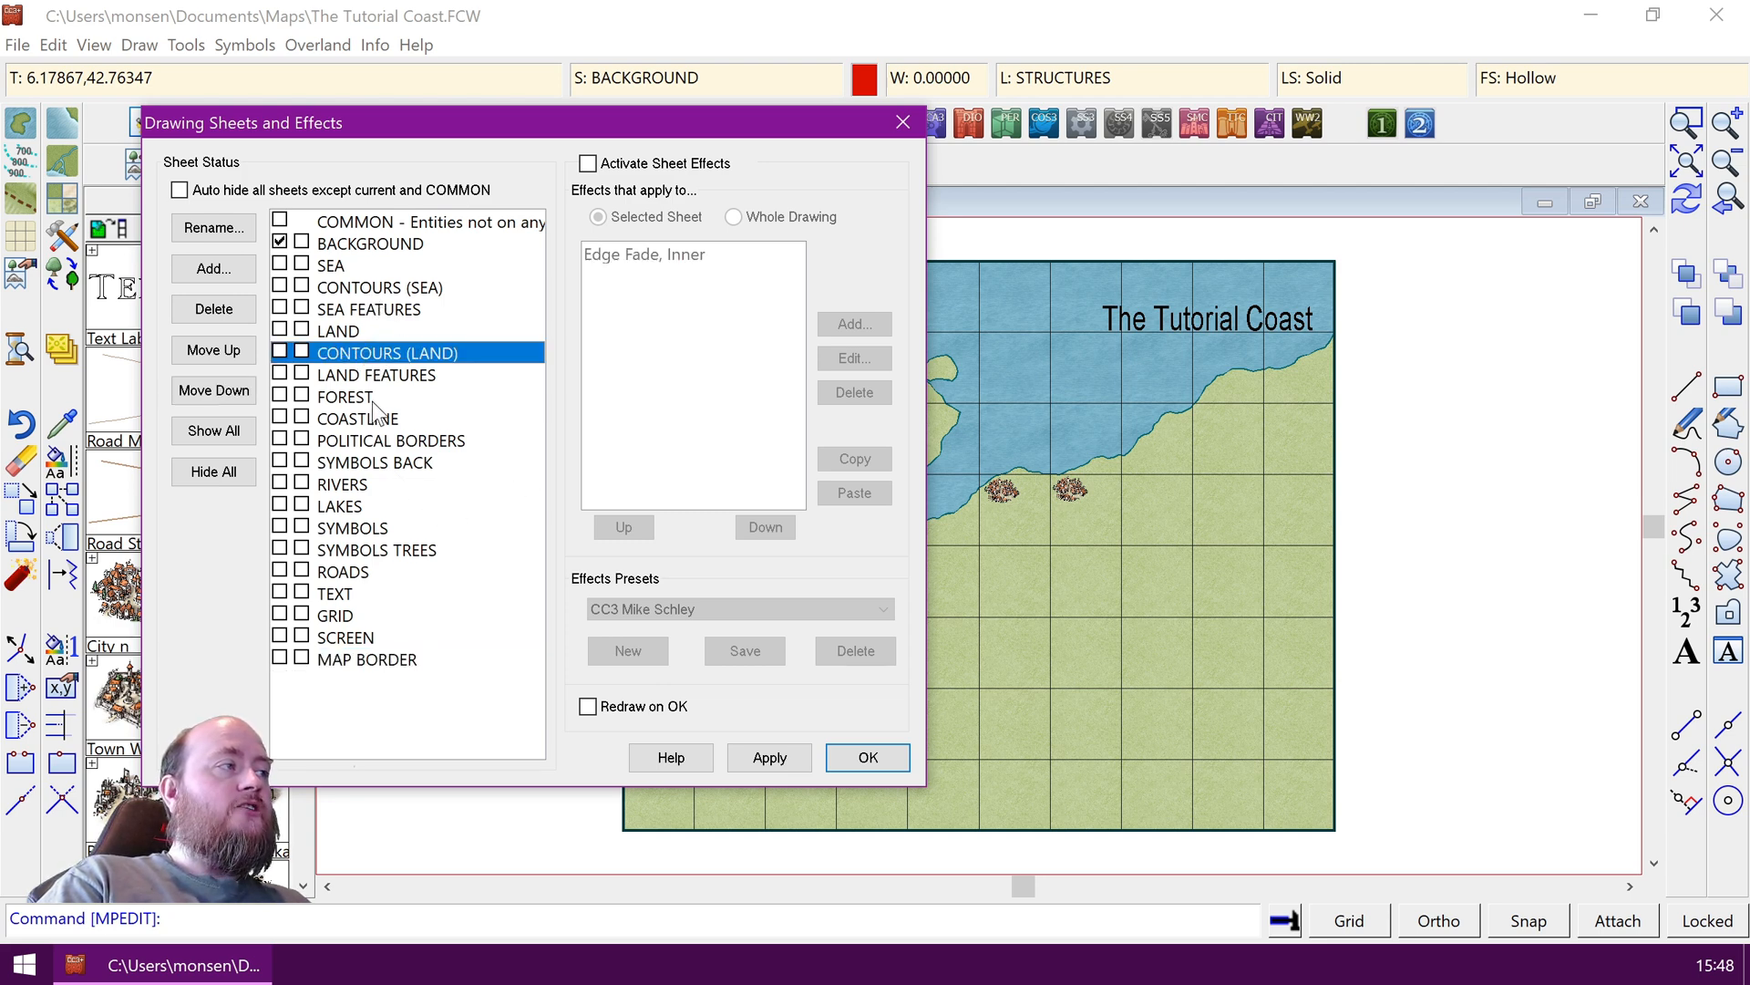
pyautogui.click(351, 440)
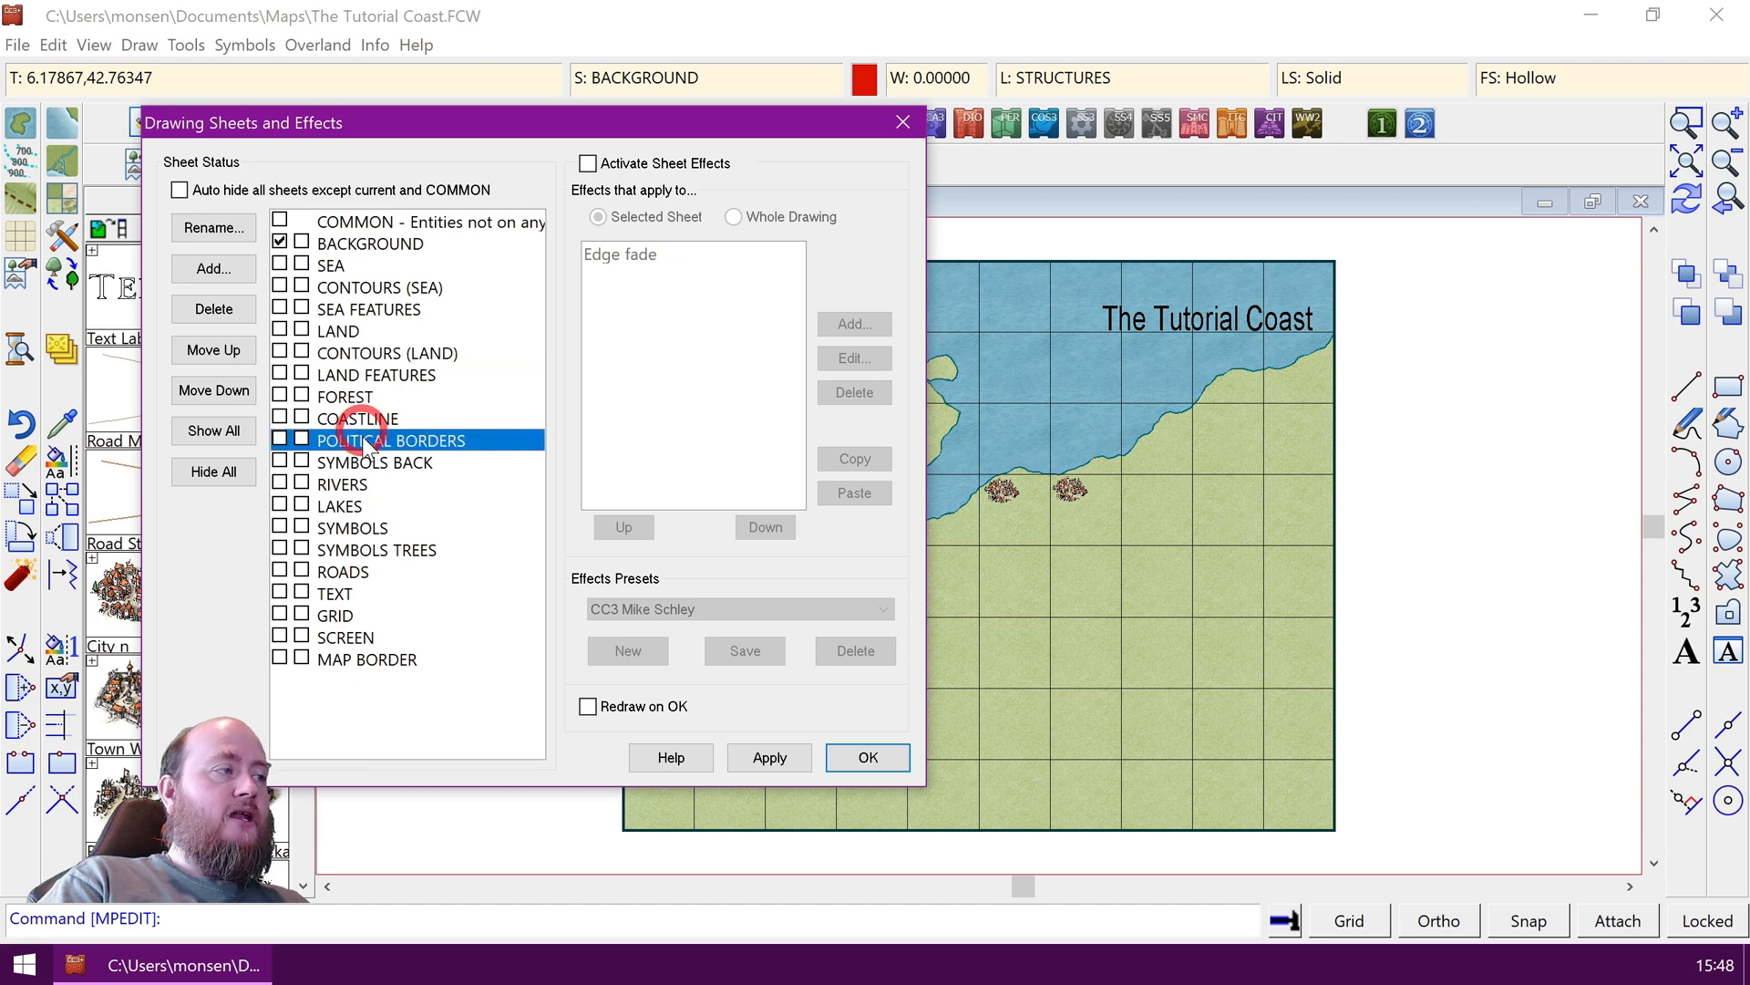
pyautogui.click(347, 506)
pyautogui.click(363, 660)
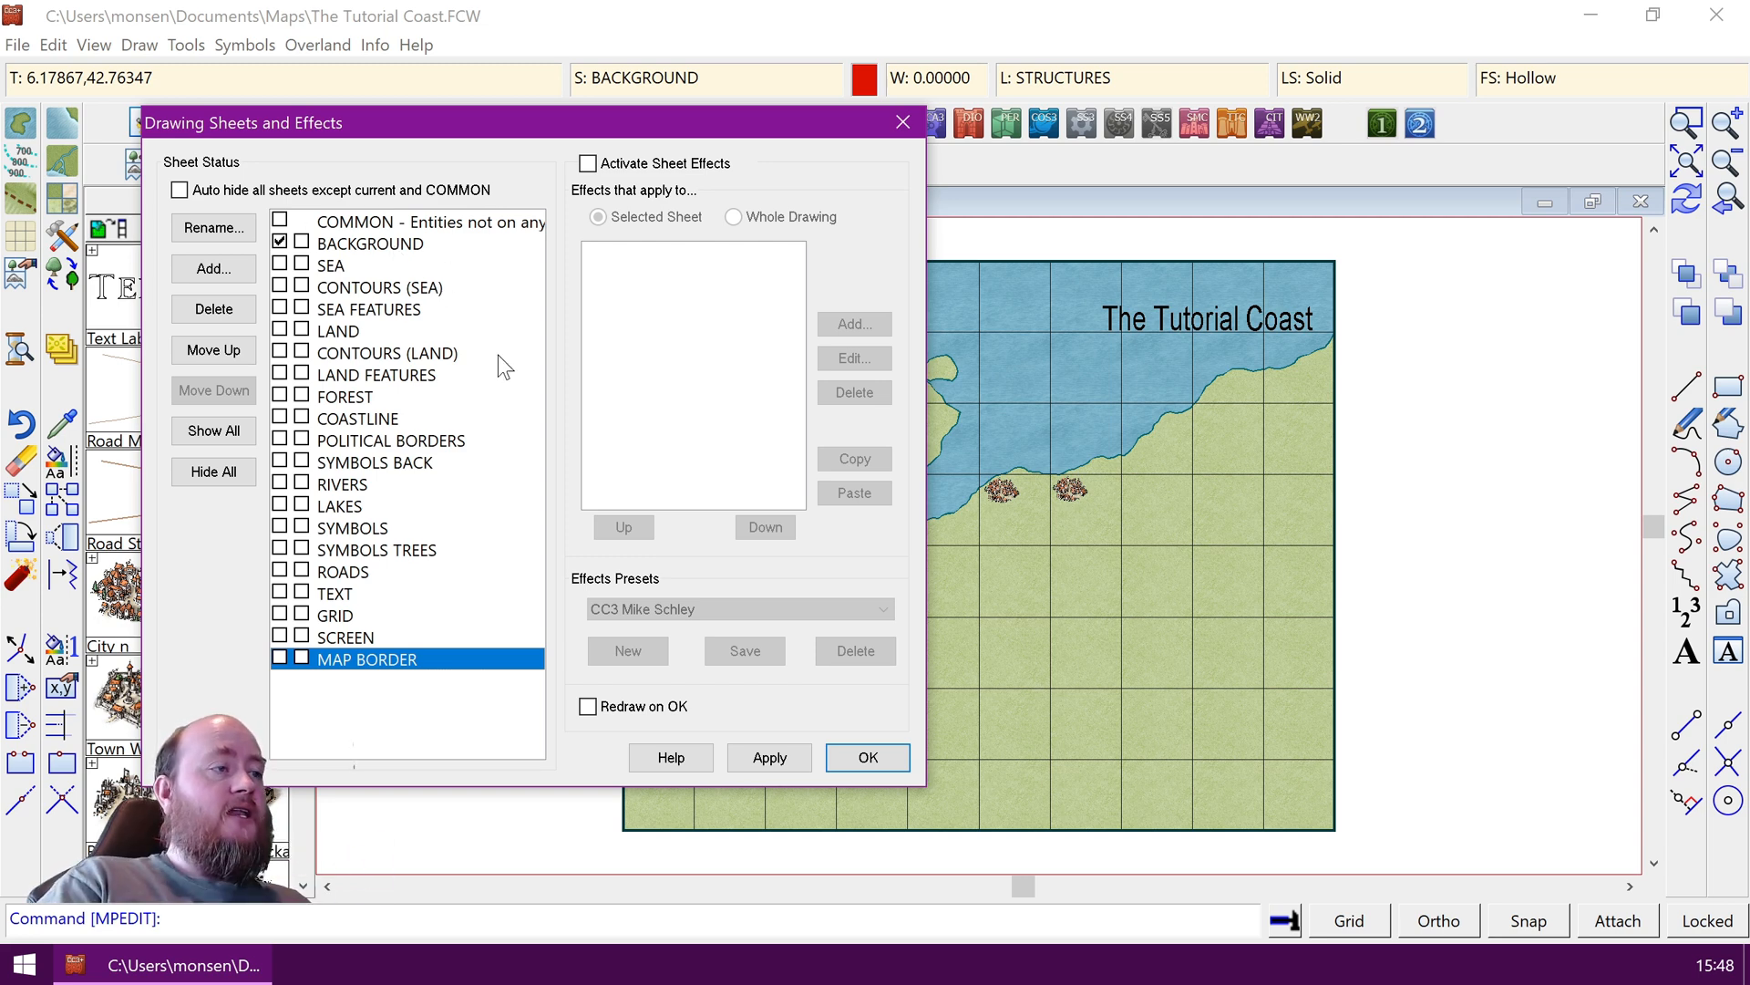
pyautogui.click(868, 758)
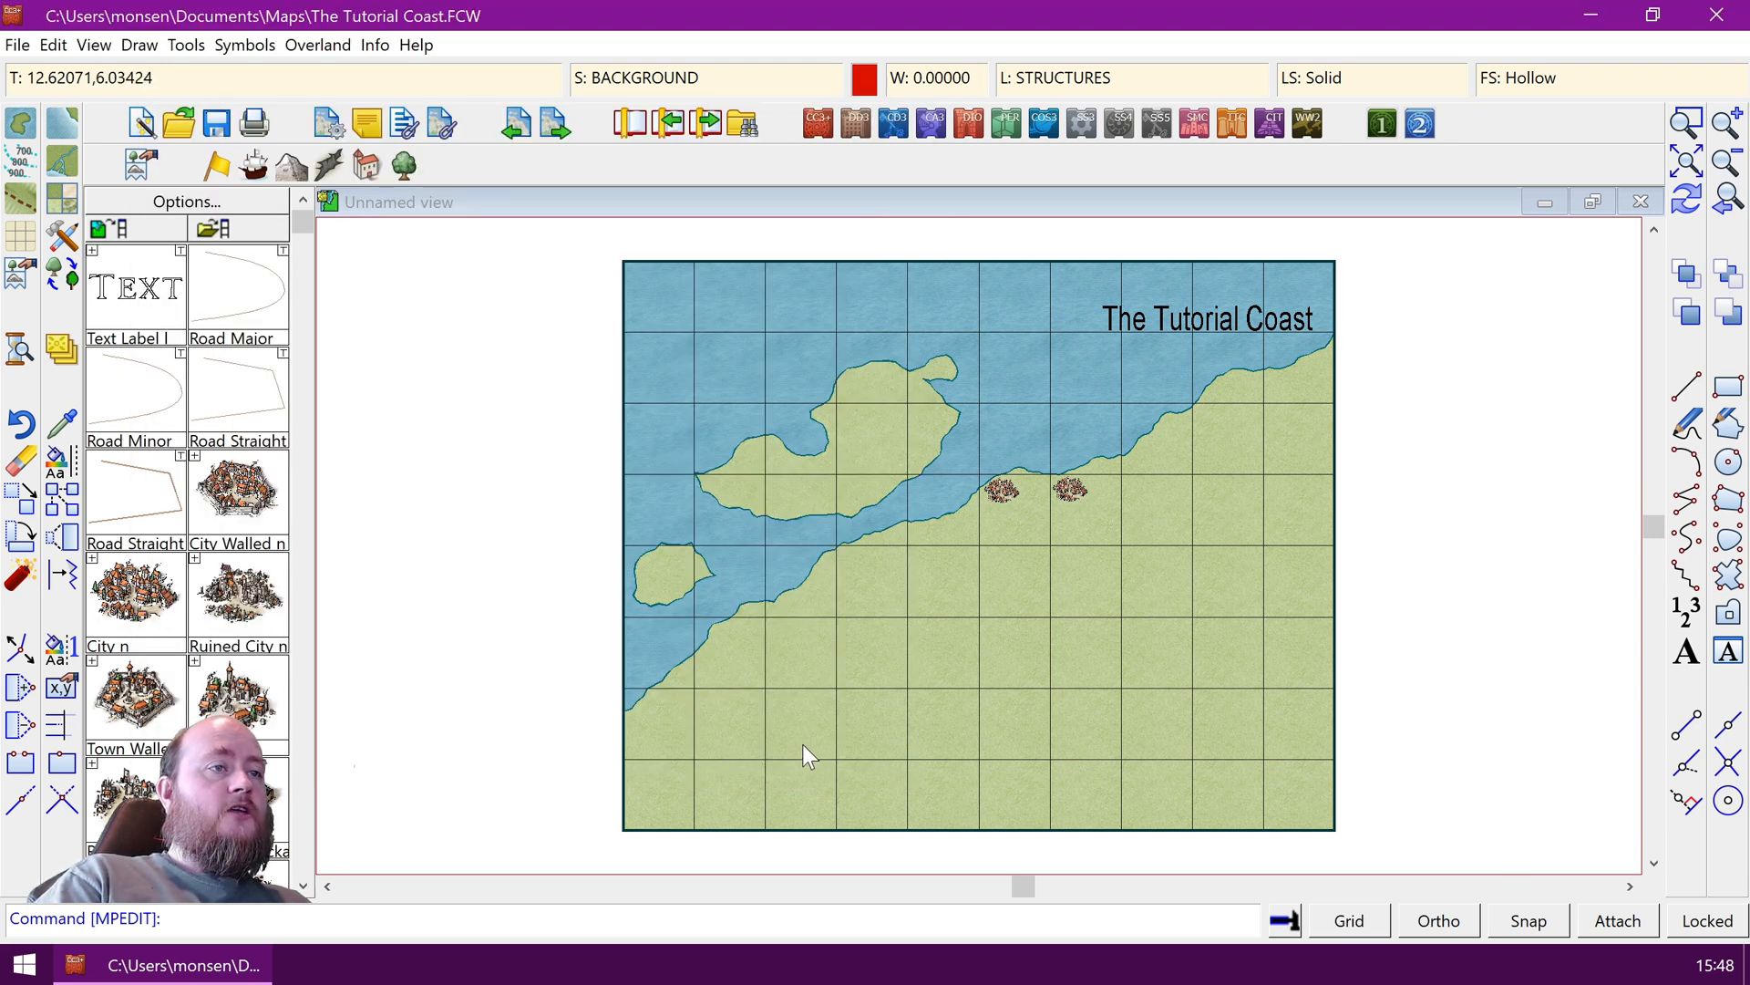